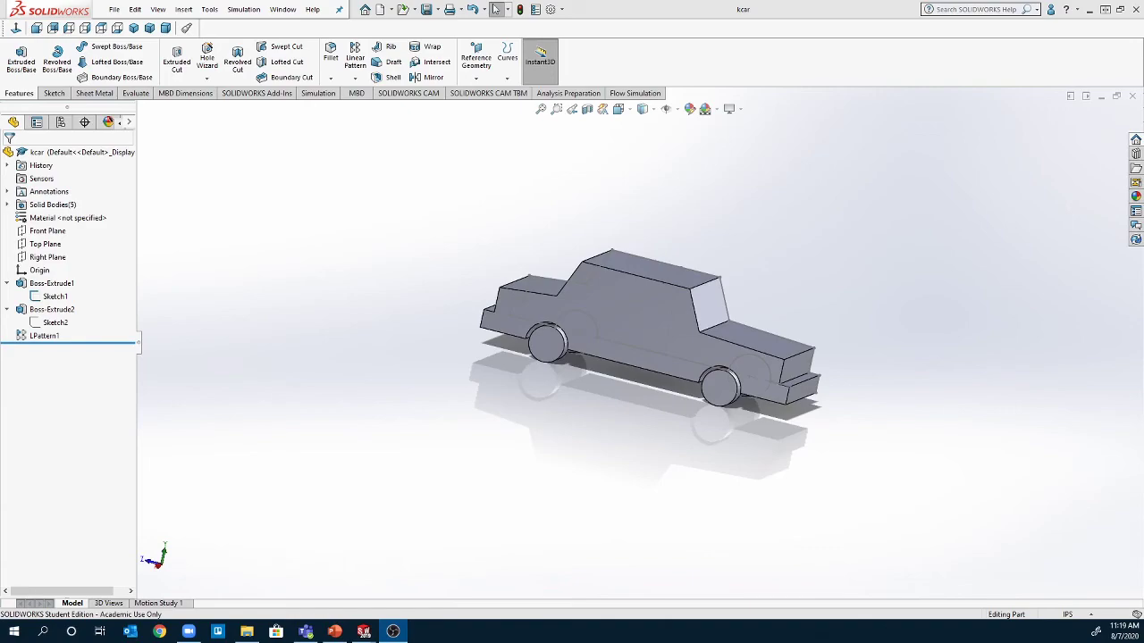
Step: Look over the car model and check that the SOLIDWORKS Flow Simulation add-in is loaded
{"action": "mouse_move", "coordinate": [868, 447]}
{"action": "middle_mouse_down"}
{"action": "mouse_move", "coordinate": [628, 436]}
{"action": "mouse_move", "coordinate": [875, 432]}
{"action": "mouse_move", "coordinate": [866, 436]}
{"action": "middle_mouse_up"}
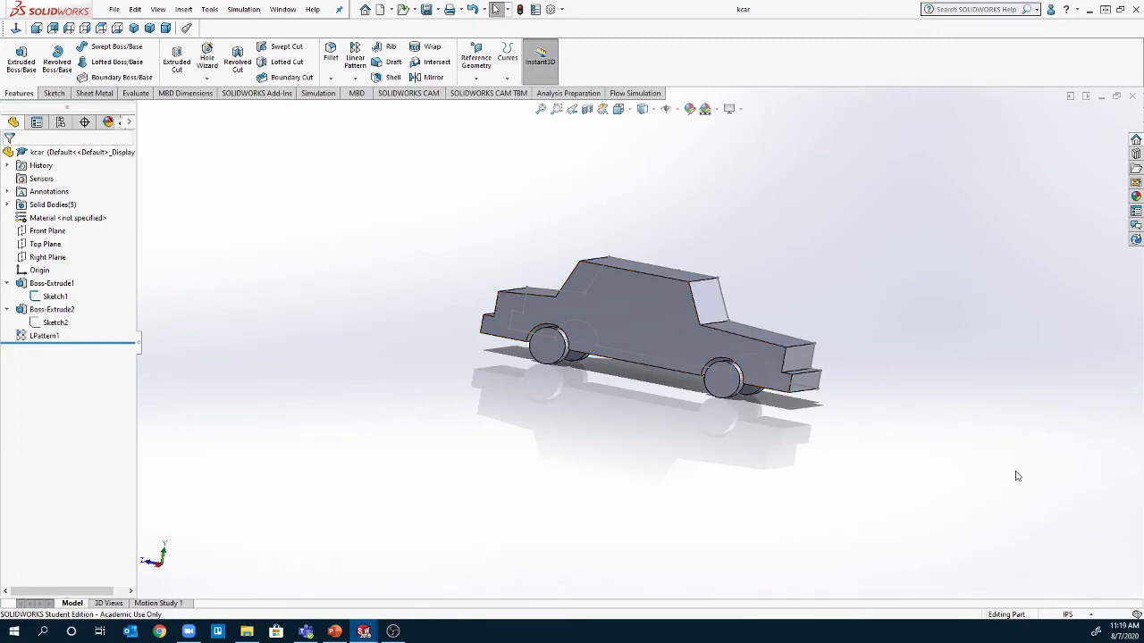
{"action": "middle_click_drag", "start_coordinate": [916, 442], "coordinate": [715, 441]}
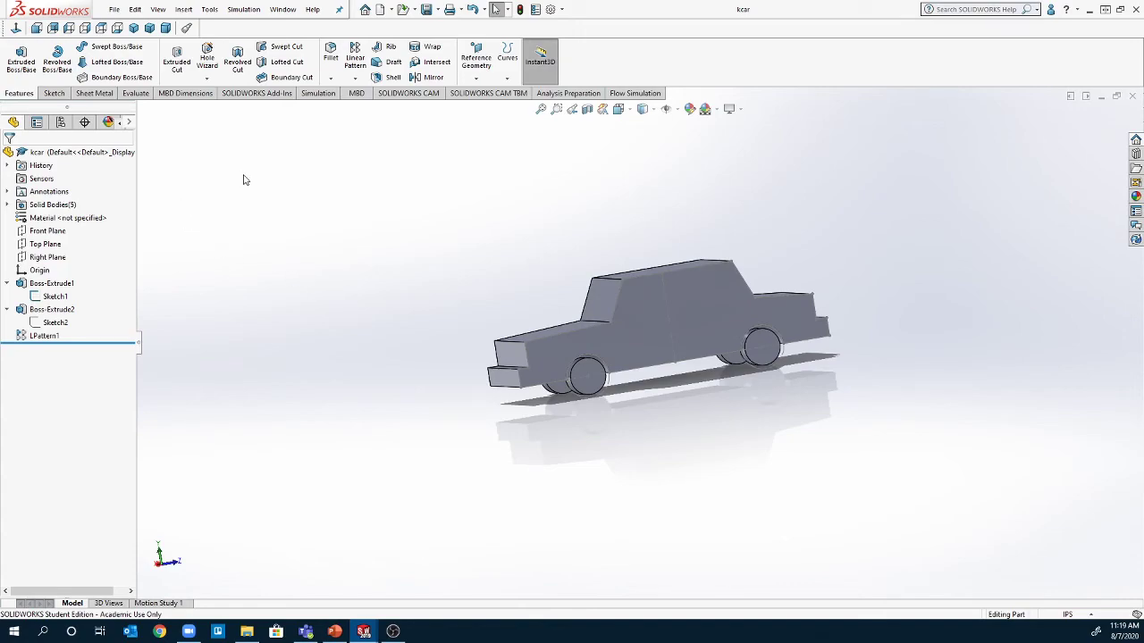
{"action": "left_click", "coordinate": [235, 94]}
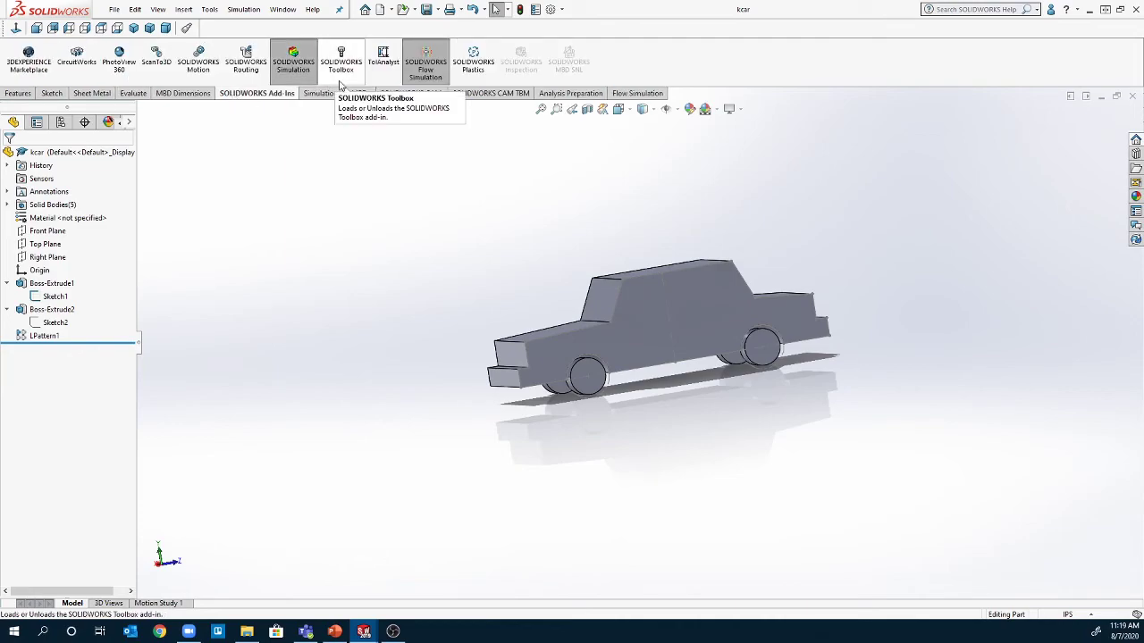
{"action": "left_click", "coordinate": [429, 70]}
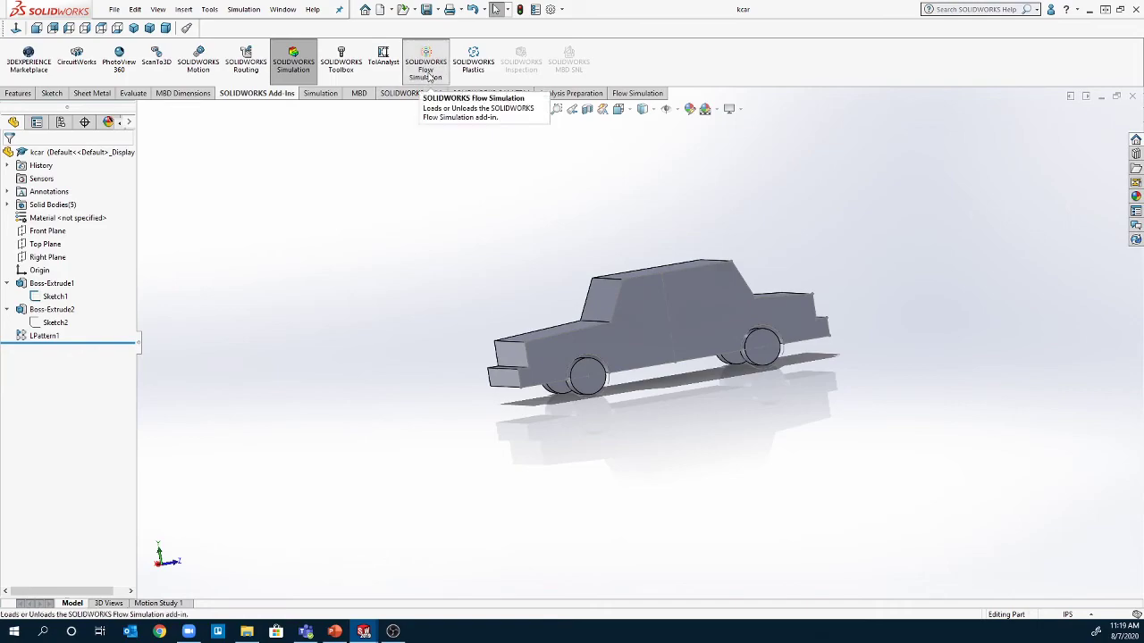
Step: Start a Flow Simulation project with the Wizard, keeping the name Project(1) and the current configuration
{"action": "left_click", "coordinate": [637, 93]}
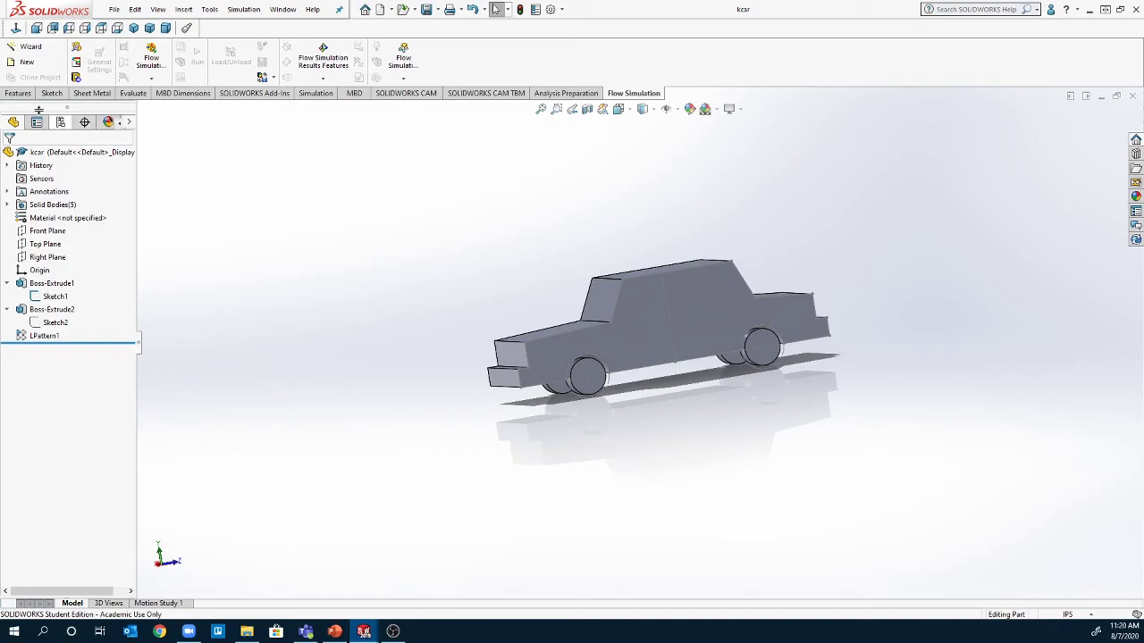
{"action": "left_click", "coordinate": [18, 50]}
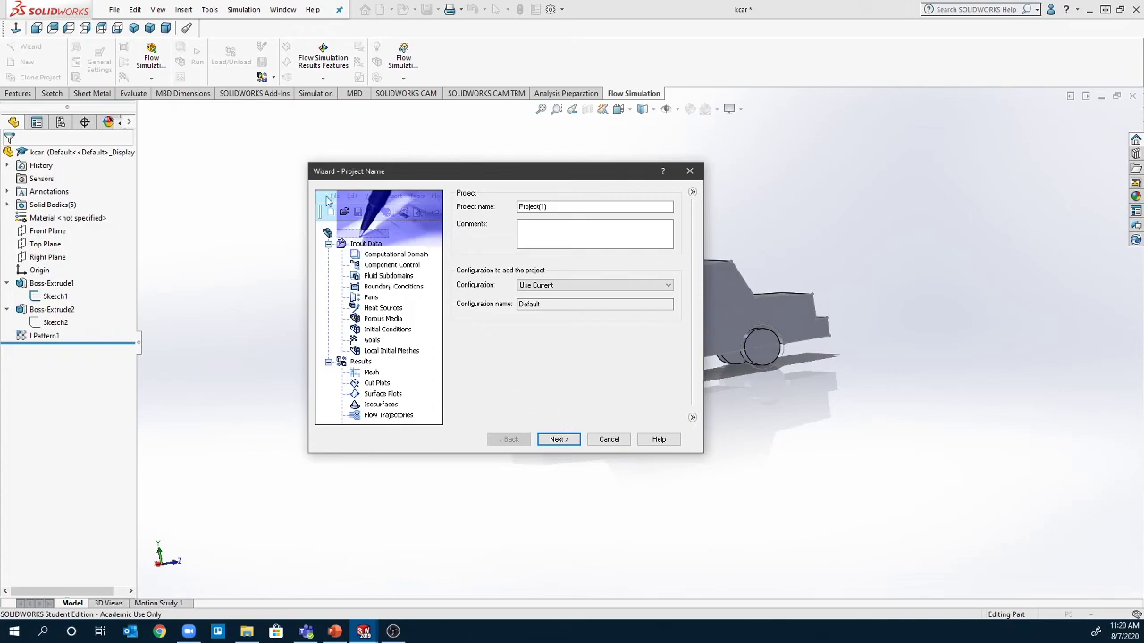
{"action": "left_click", "coordinate": [563, 438]}
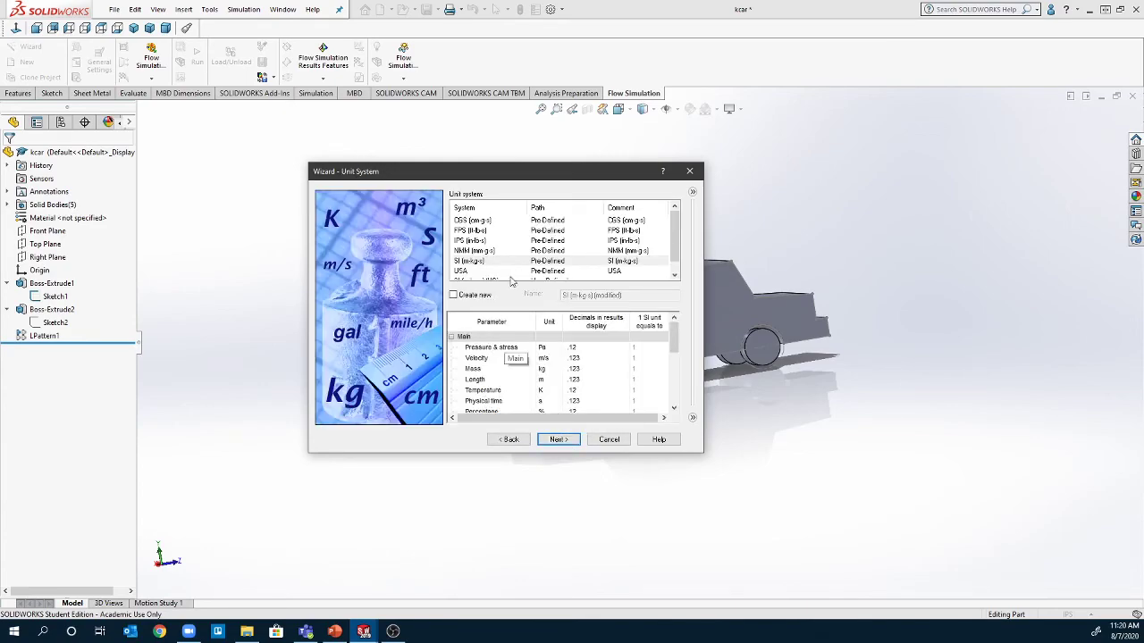
Step: Select the predefined USA unit system for the project and review its main parameter units
{"action": "scroll", "coordinate": [533, 263], "scroll_direction": "down", "scroll_amount": 1}
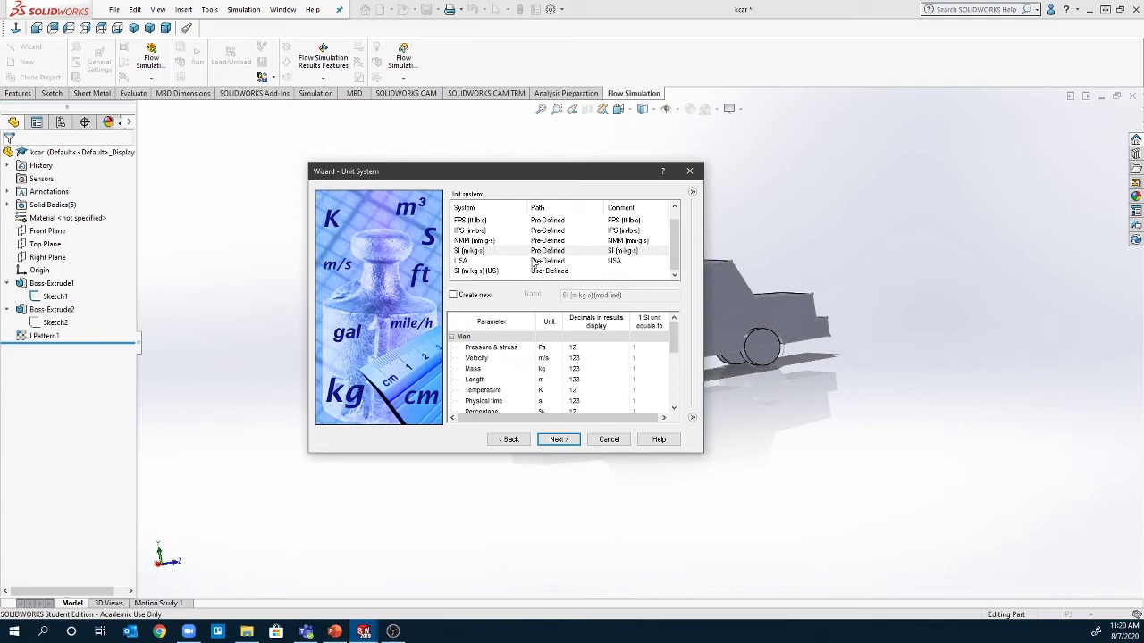
{"action": "left_click", "coordinate": [483, 260]}
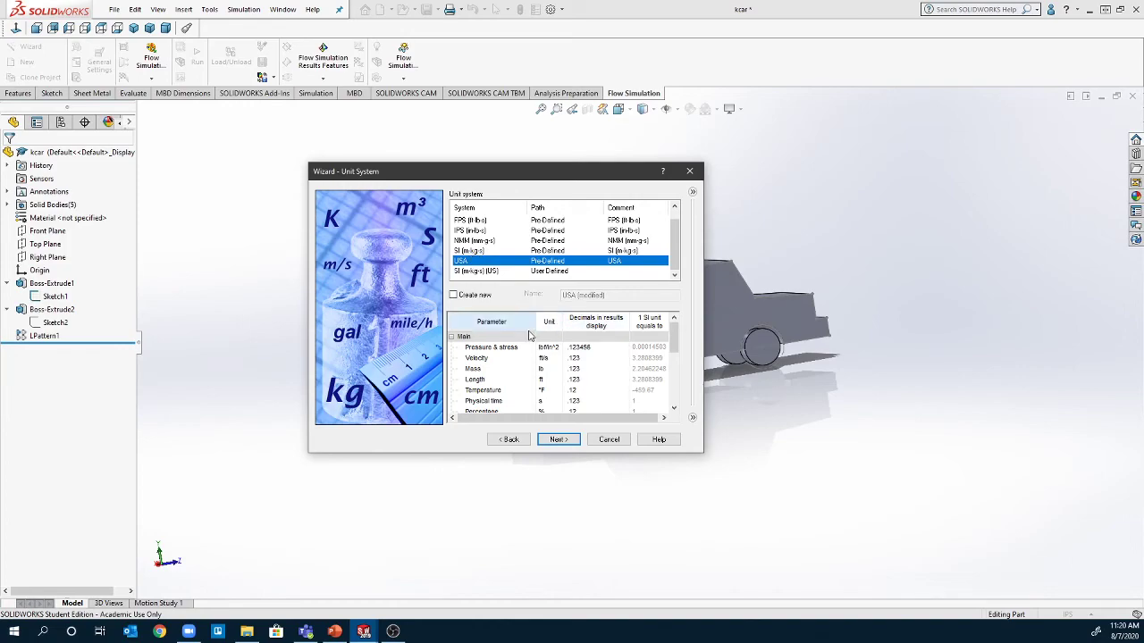
{"action": "scroll", "coordinate": [628, 350], "scroll_direction": "down", "scroll_amount": 1}
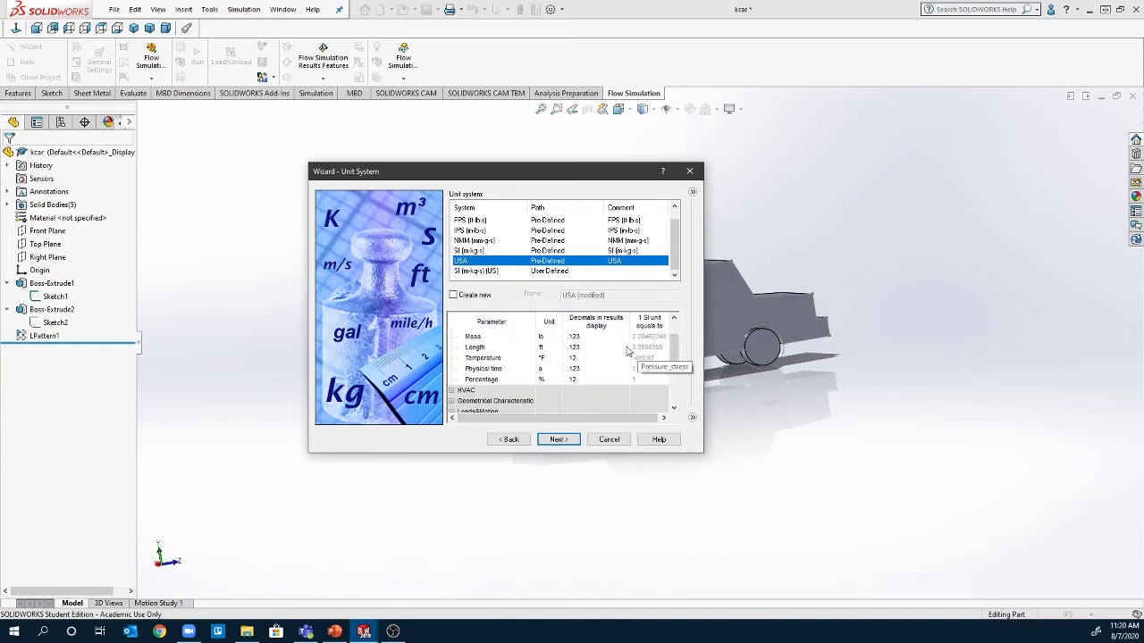
{"action": "scroll", "coordinate": [629, 350], "scroll_direction": "up", "scroll_amount": 1}
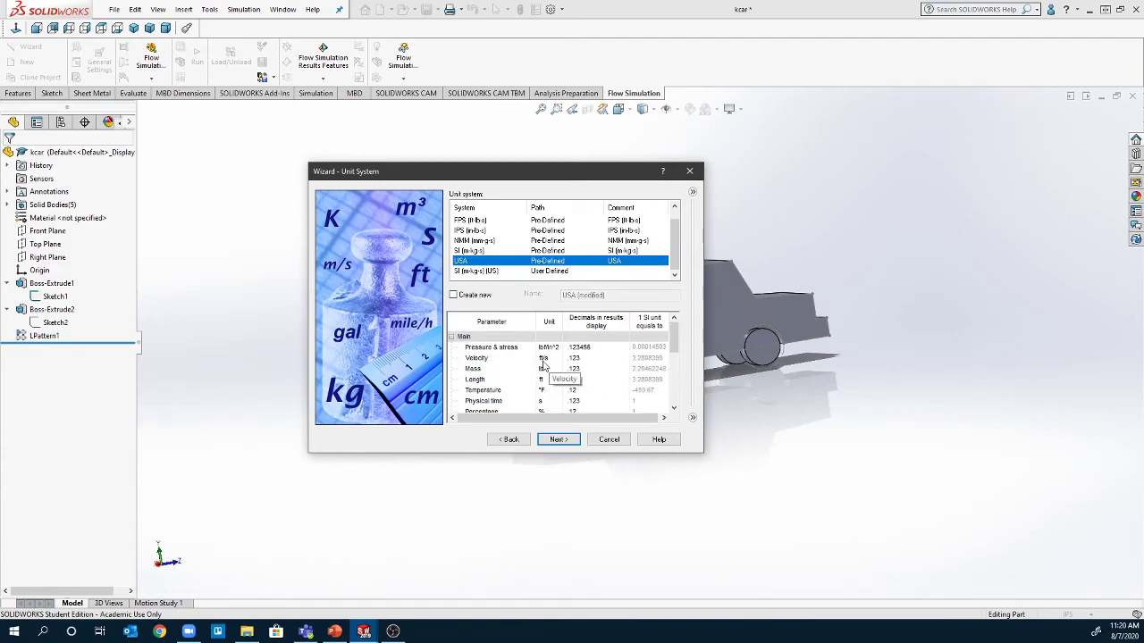
Step: Create a new unit system named USA (modified) with velocity in mile/hour and accept it for the project
{"action": "left_click", "coordinate": [455, 295]}
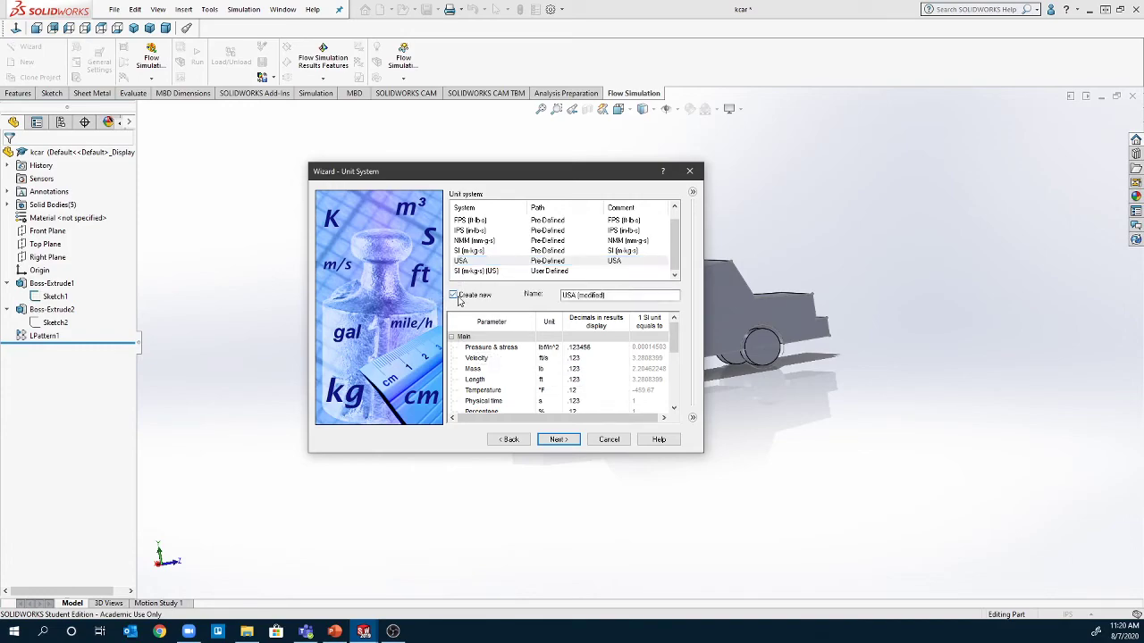
{"action": "scroll", "coordinate": [545, 368], "scroll_direction": "down", "scroll_amount": 1}
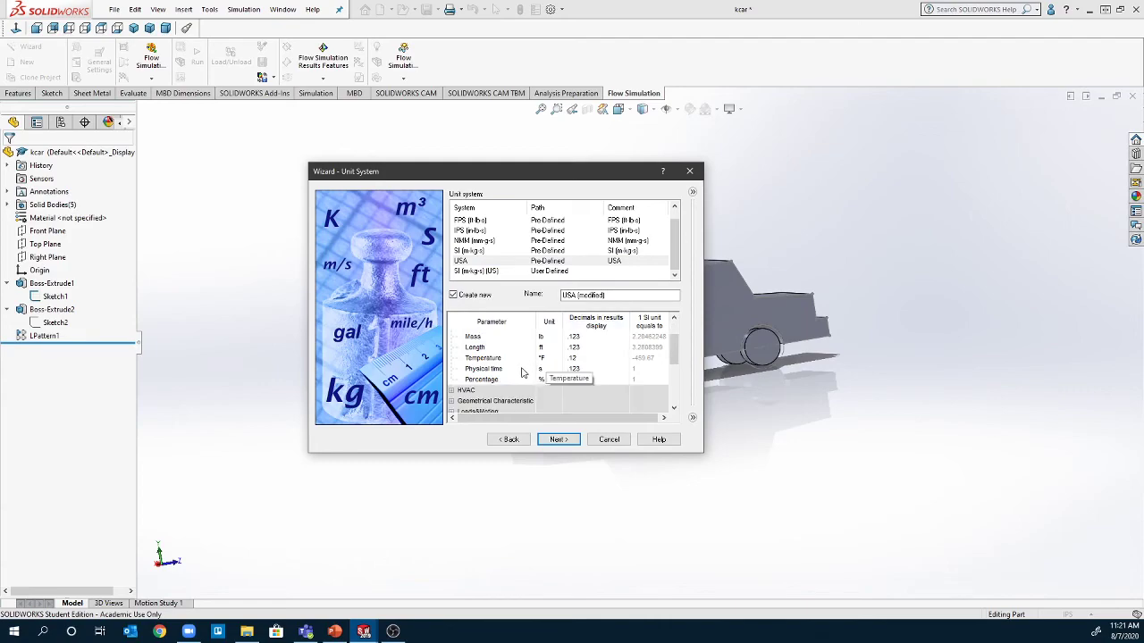
{"action": "scroll", "coordinate": [491, 376], "scroll_direction": "up", "scroll_amount": 1}
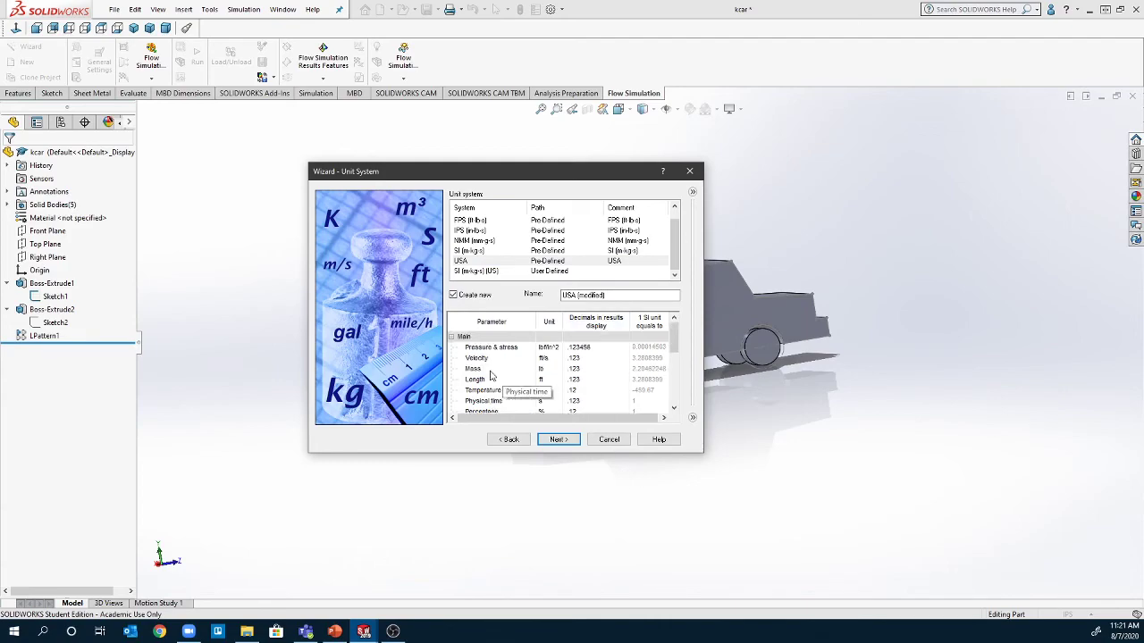
{"action": "left_click", "coordinate": [560, 358]}
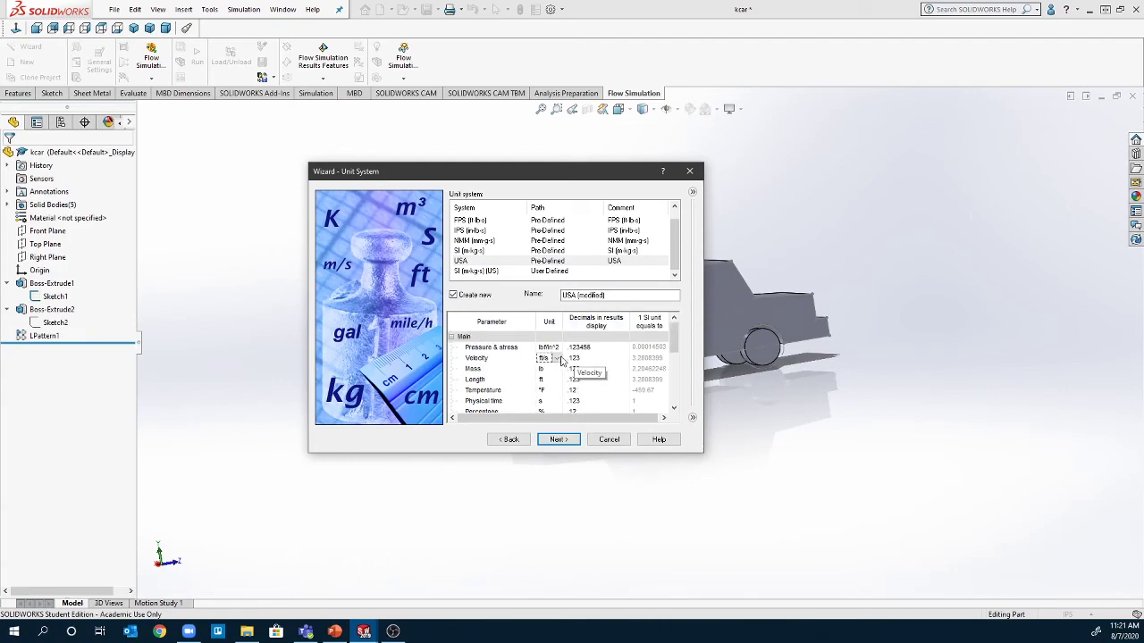
{"action": "left_click", "coordinate": [558, 358]}
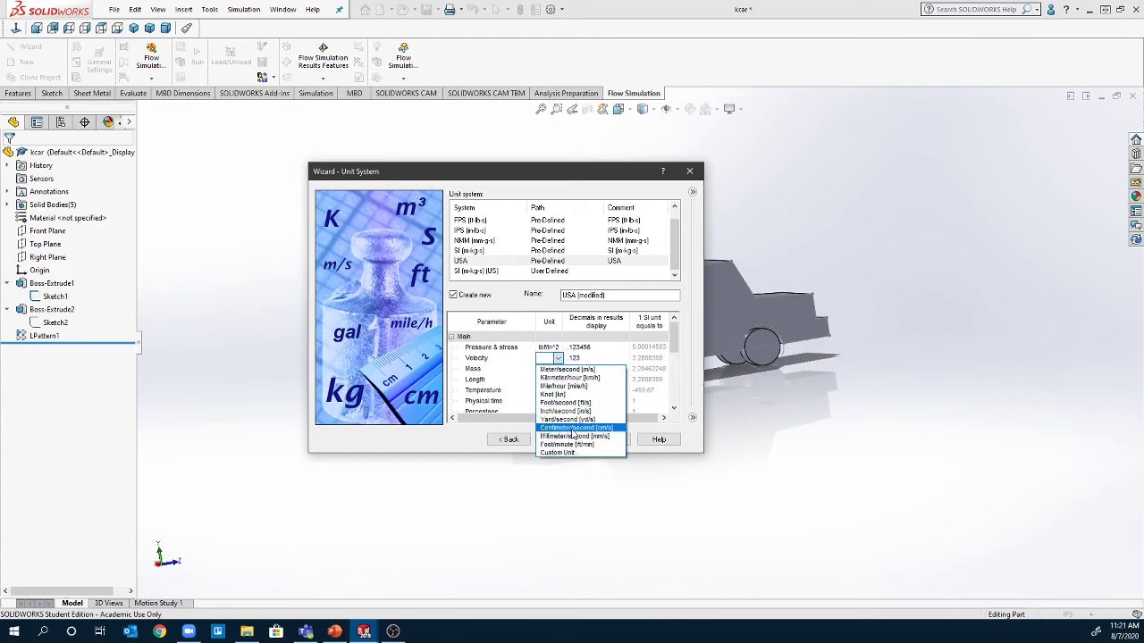
{"action": "left_click", "coordinate": [572, 386]}
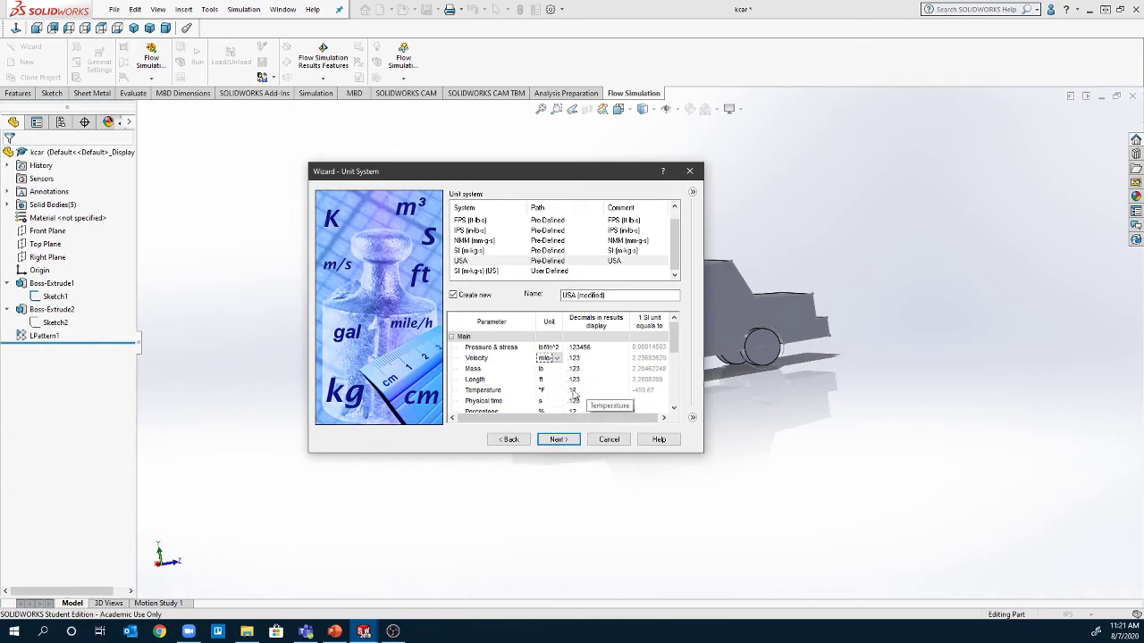
{"action": "left_click", "coordinate": [558, 441]}
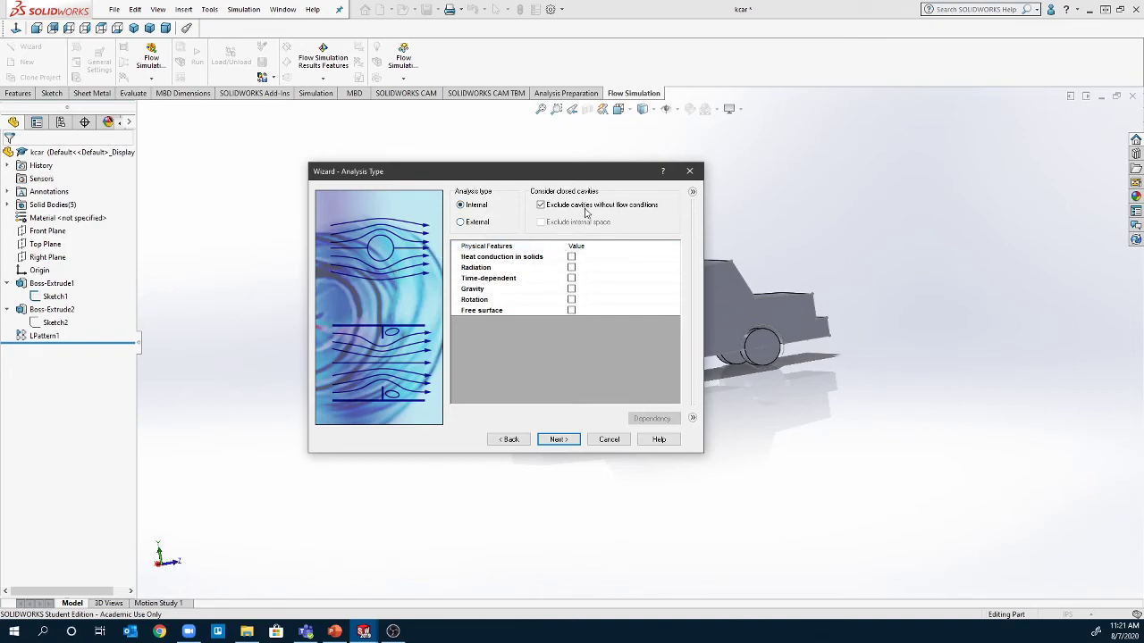
Step: Set the analysis type to External, exclude cavities without flow conditions, and accept the analysis settings
{"action": "left_click_drag", "start_coordinate": [595, 184], "coordinate": [1067, 286]}
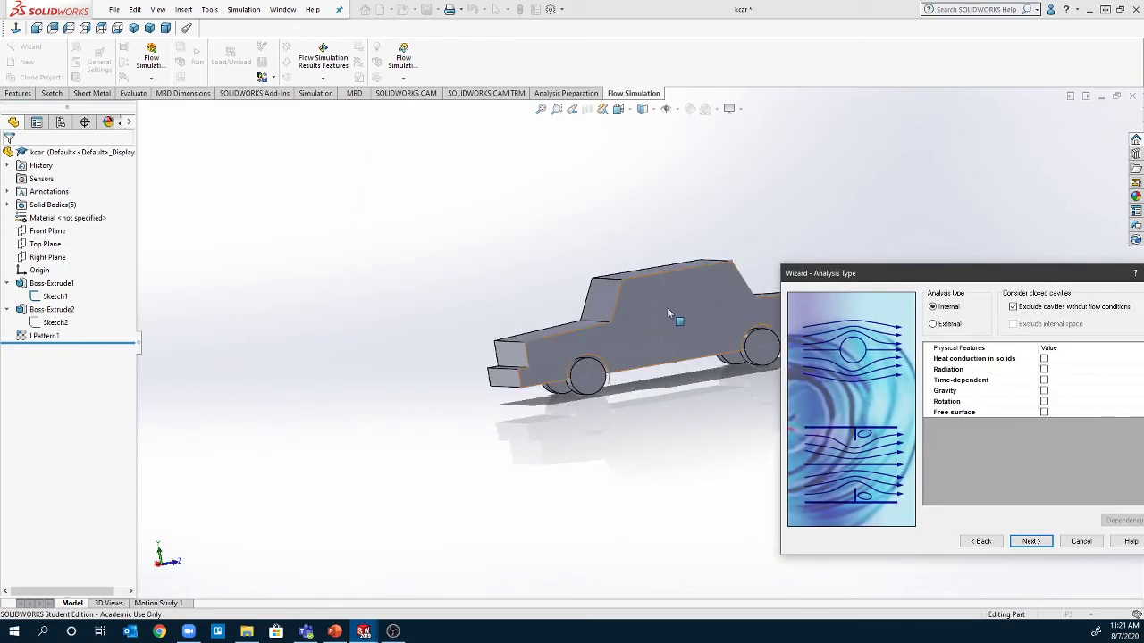
{"action": "middle_click_drag", "start_coordinate": [666, 307], "coordinate": [647, 402]}
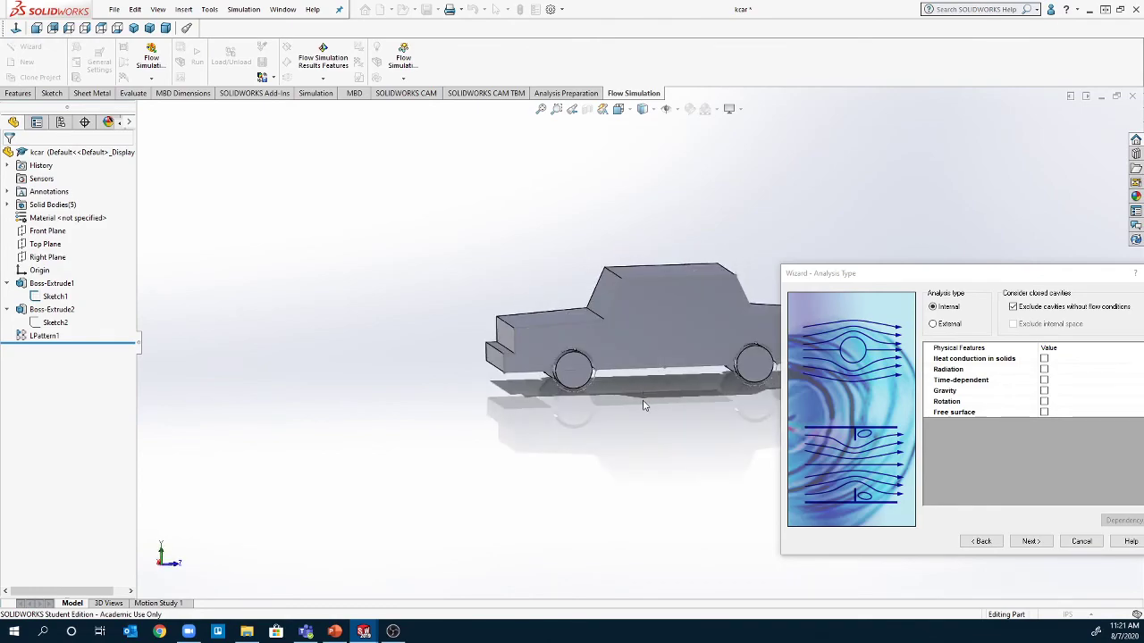
{"action": "left_click_drag", "start_coordinate": [968, 278], "coordinate": [859, 143]}
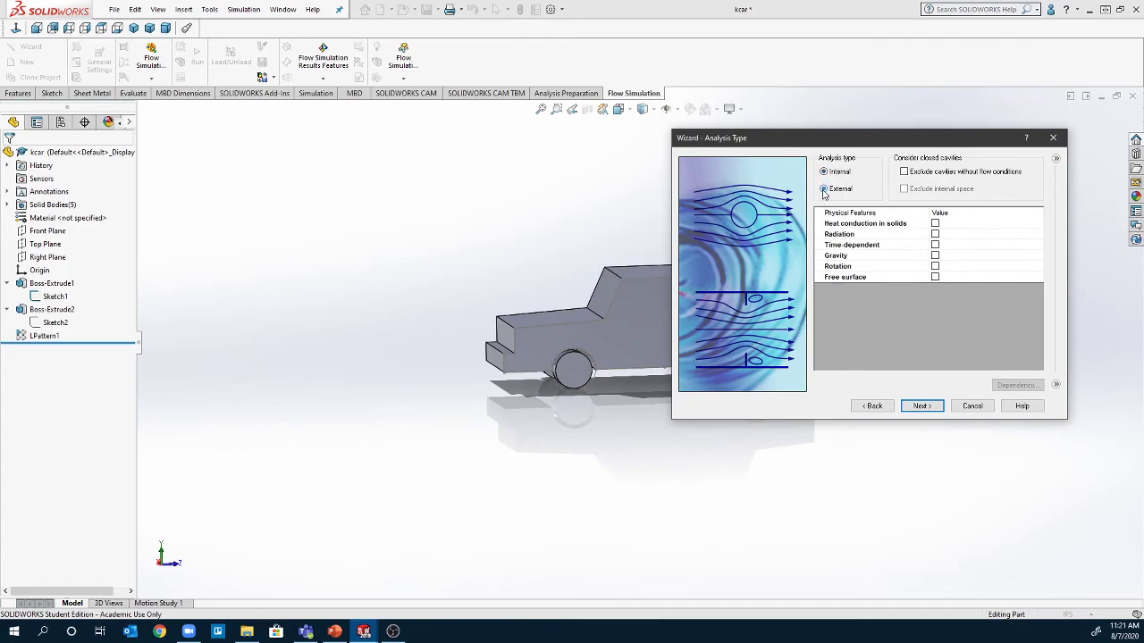
{"action": "left_click", "coordinate": [824, 190]}
{"action": "left_click", "coordinate": [911, 173]}
{"action": "left_click", "coordinate": [927, 409]}
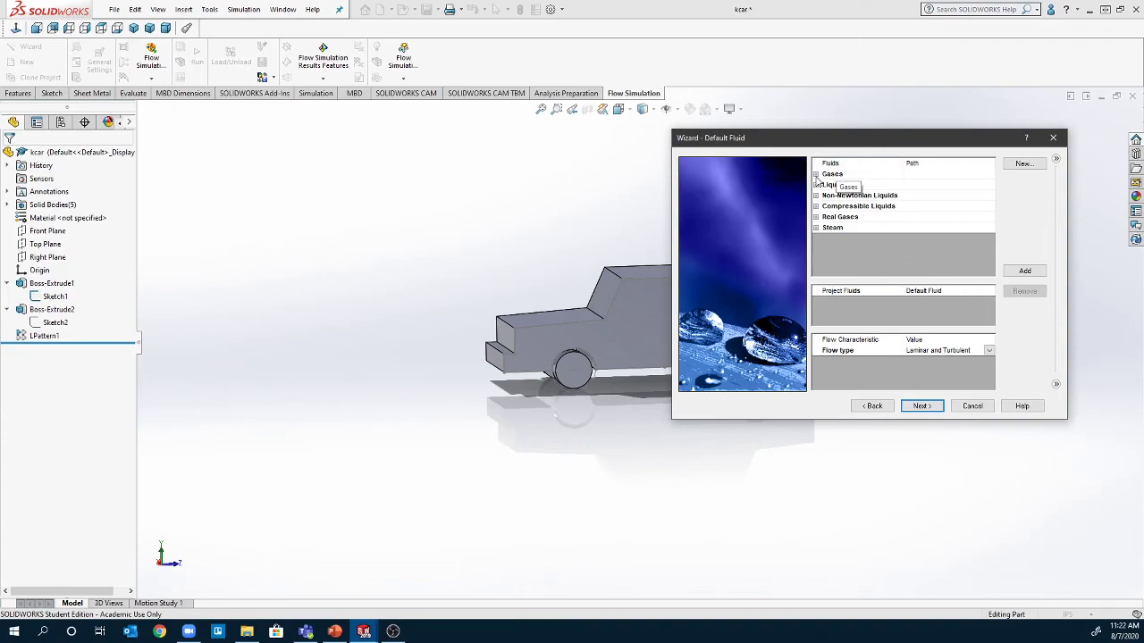
Step: Add the predefined gas Air as the project's default fluid
{"action": "left_click", "coordinate": [814, 174]}
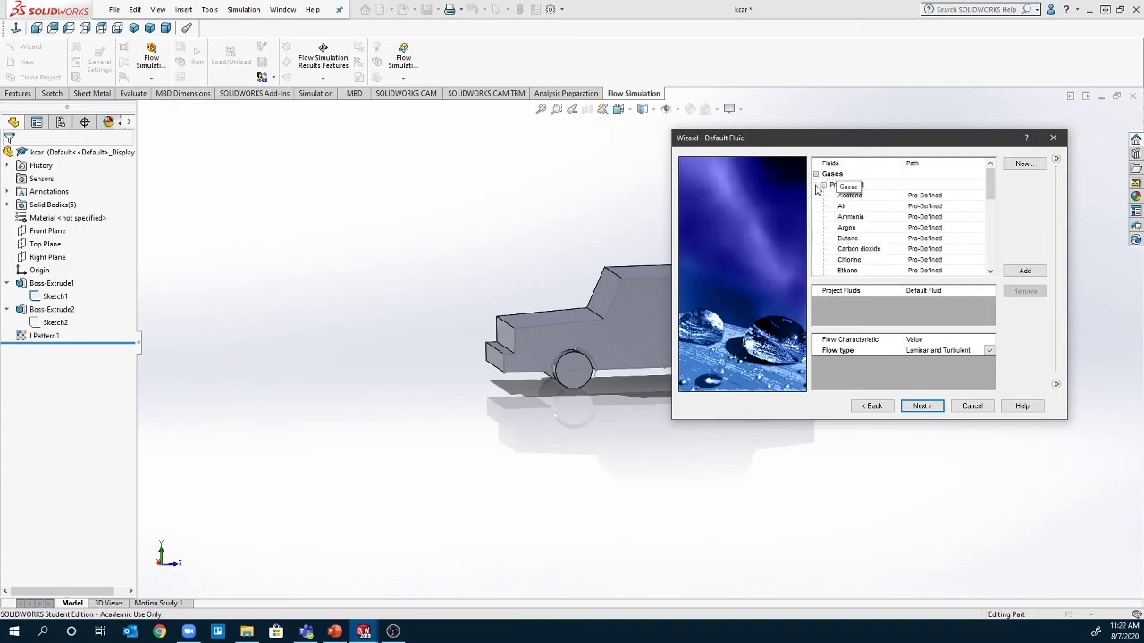
{"action": "left_click", "coordinate": [884, 208]}
{"action": "double_click", "coordinate": [884, 214]}
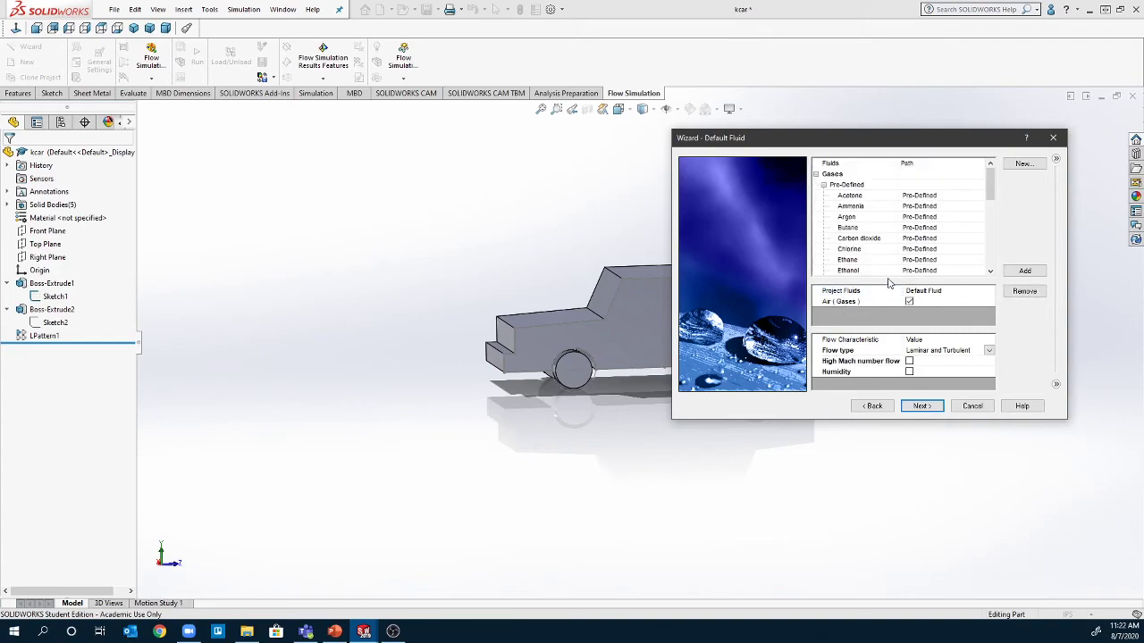
Step: Look through the predefined non-Newtonian liquids among the available fluids
{"action": "left_click", "coordinate": [824, 185]}
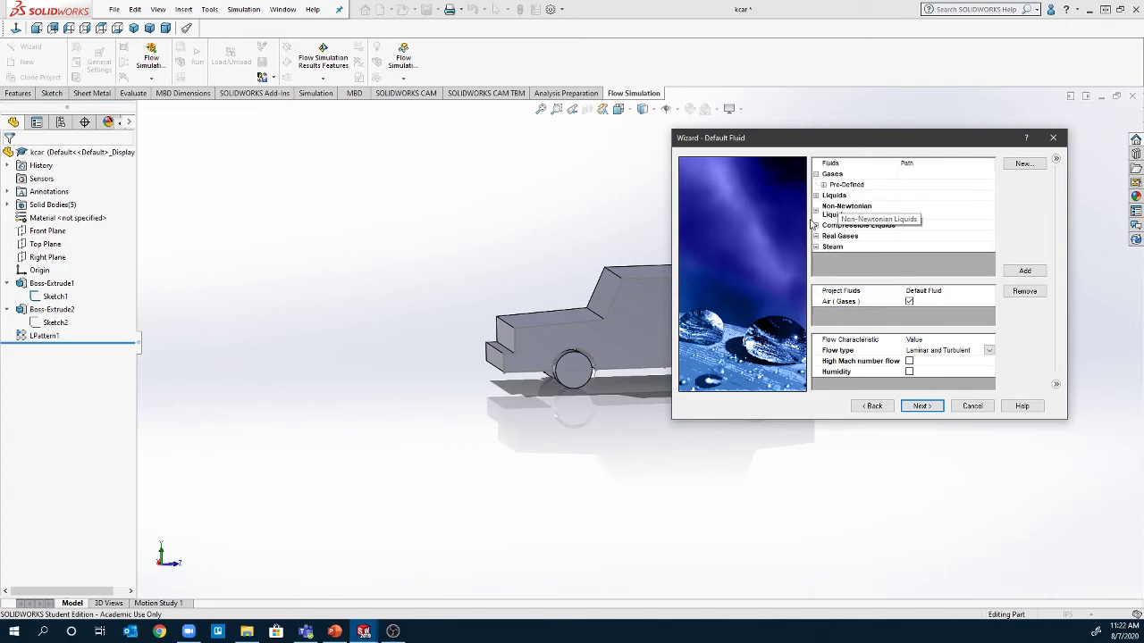
{"action": "left_click", "coordinate": [815, 211]}
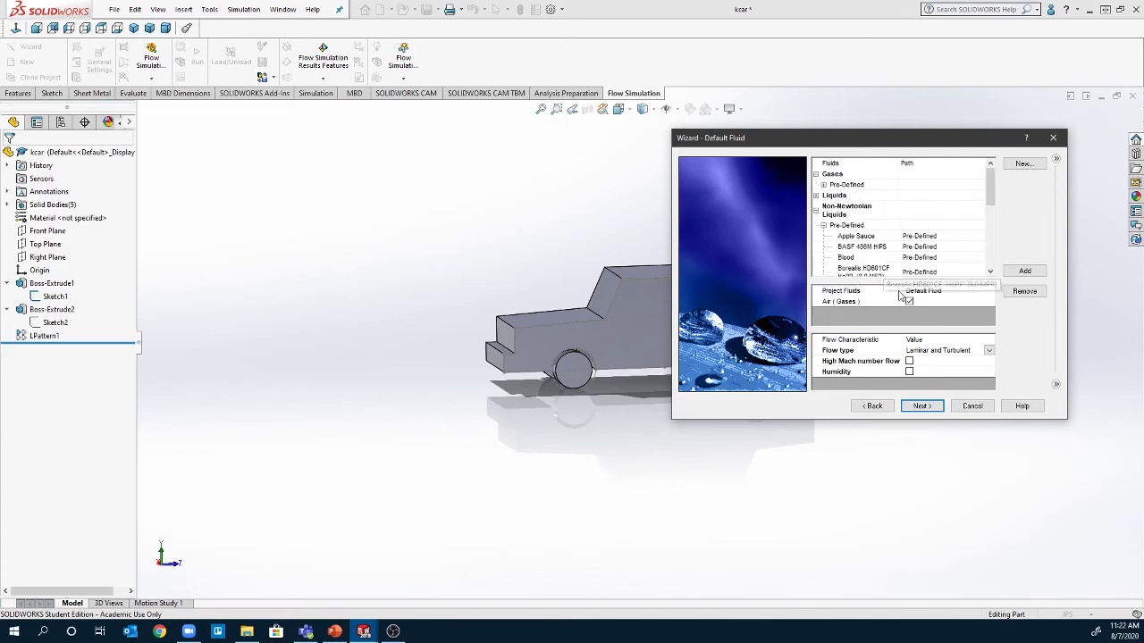
{"action": "scroll", "coordinate": [865, 257], "scroll_direction": "down", "scroll_amount": 1}
{"action": "scroll", "coordinate": [853, 268], "scroll_direction": "up", "scroll_amount": 1}
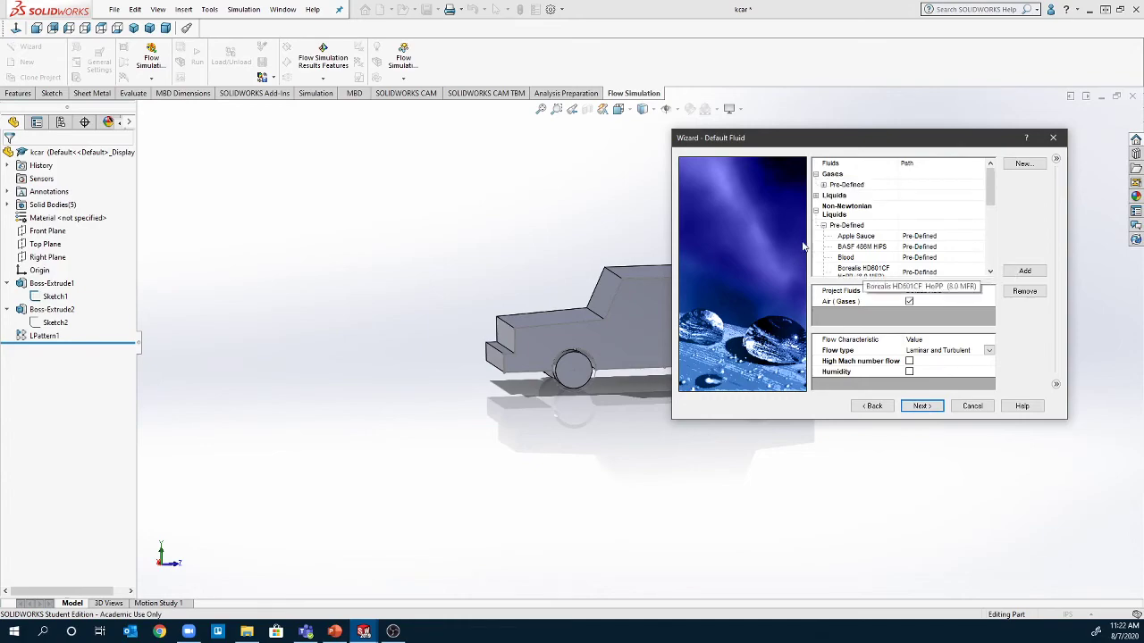
{"action": "left_click", "coordinate": [824, 225]}
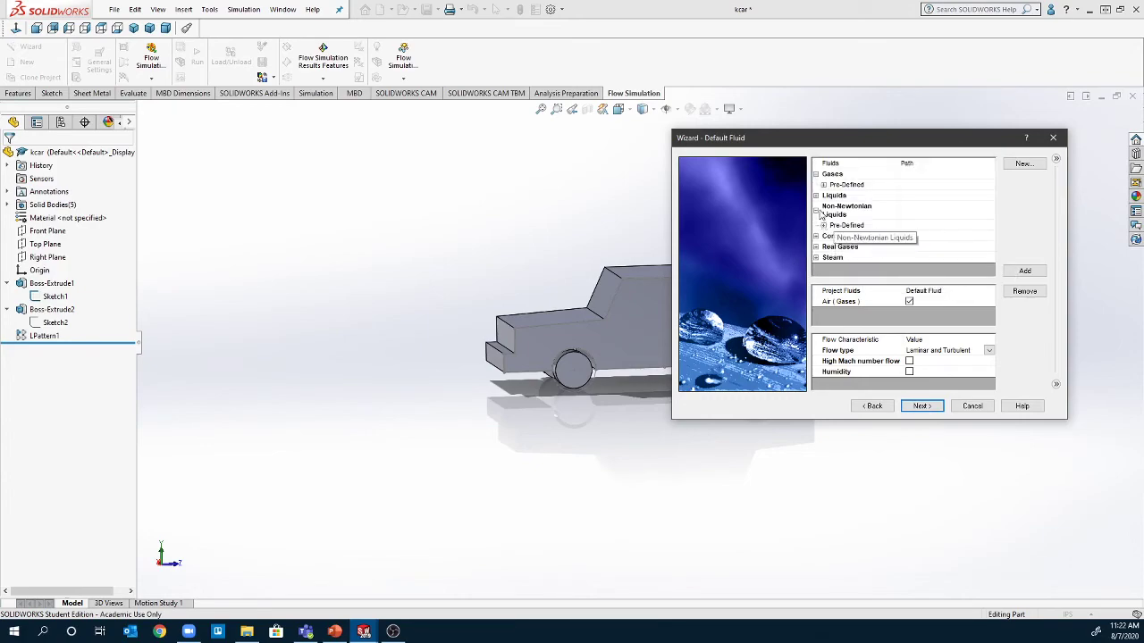
{"action": "left_click", "coordinate": [816, 211]}
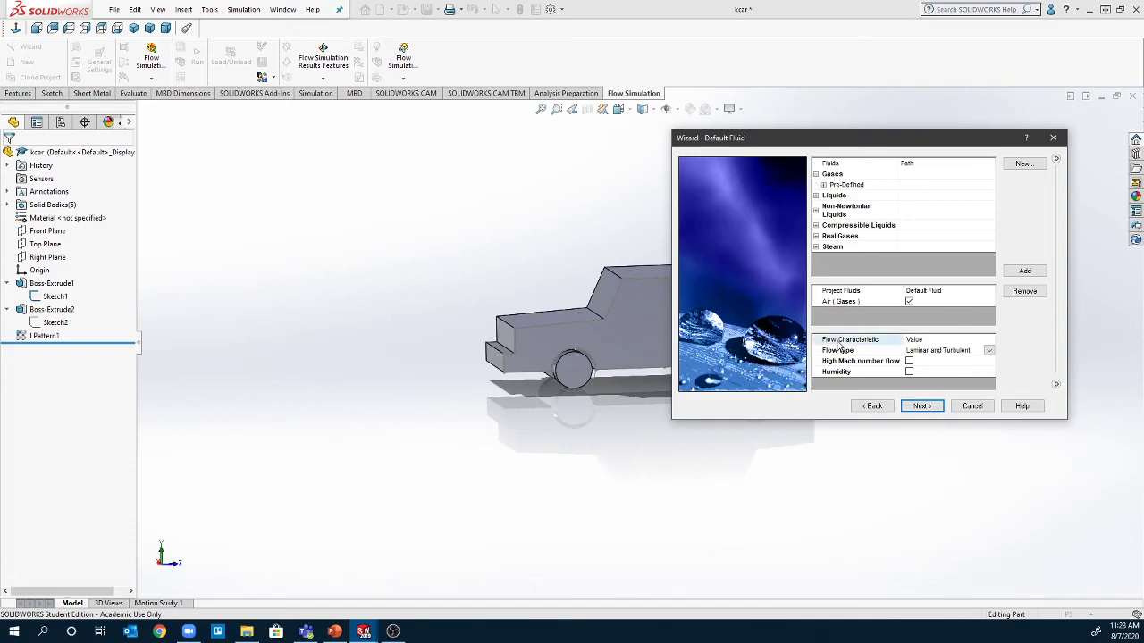
Step: Accept the fluid settings and keep Adiabatic wall as the default wall thermal condition with 0 microinch roughness
{"action": "left_click", "coordinate": [921, 407]}
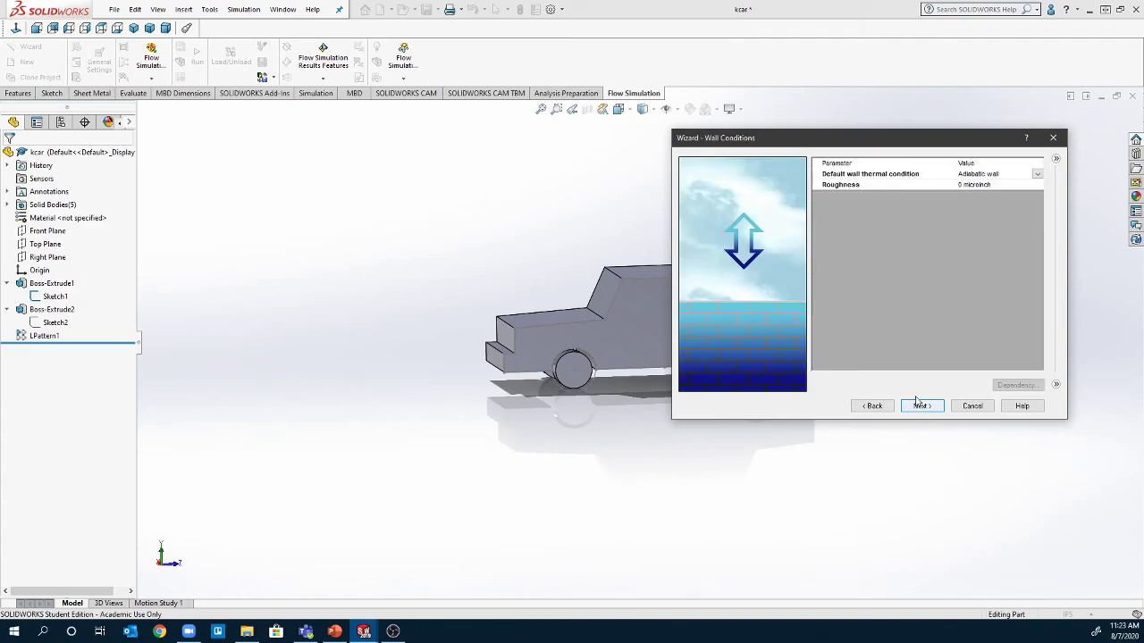
{"action": "left_click", "coordinate": [1039, 176]}
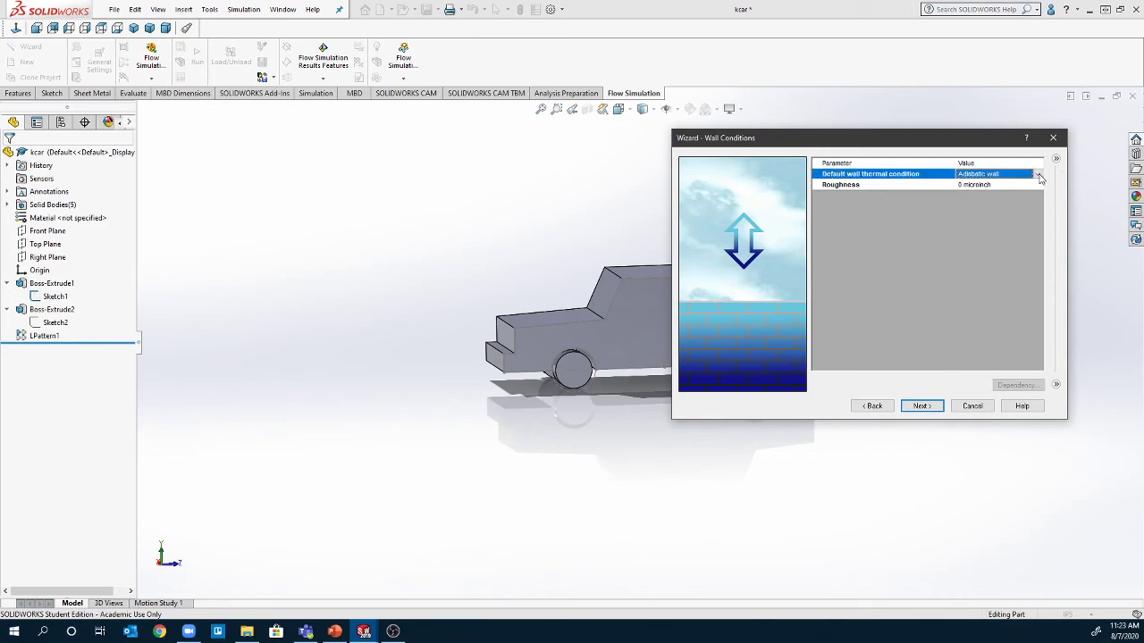
{"action": "left_click", "coordinate": [1039, 176]}
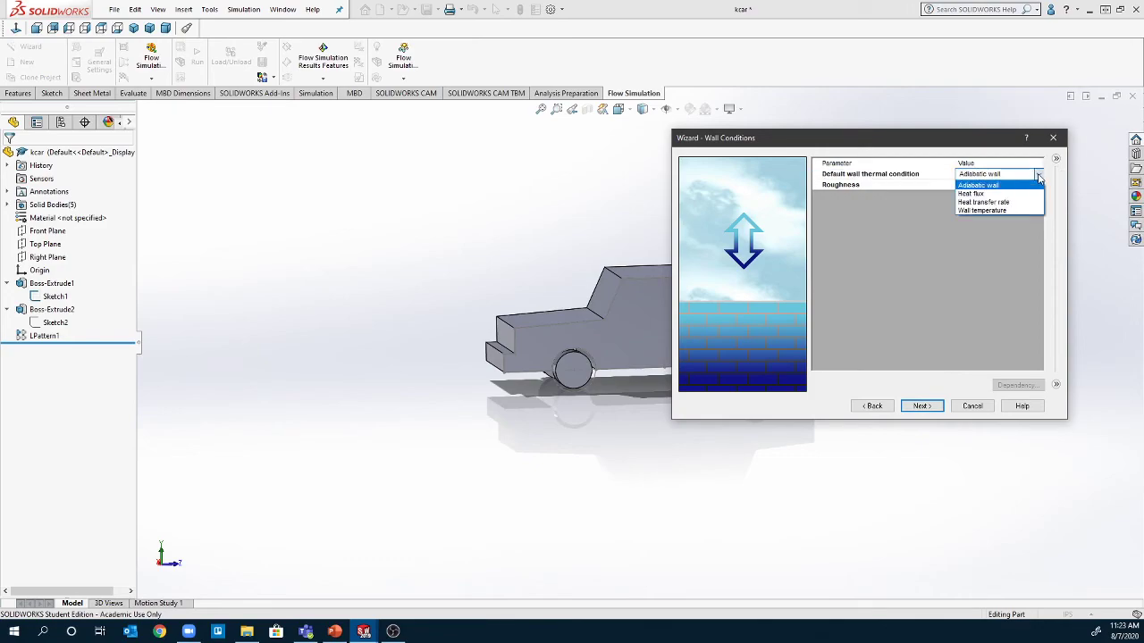
{"action": "left_click", "coordinate": [1039, 176]}
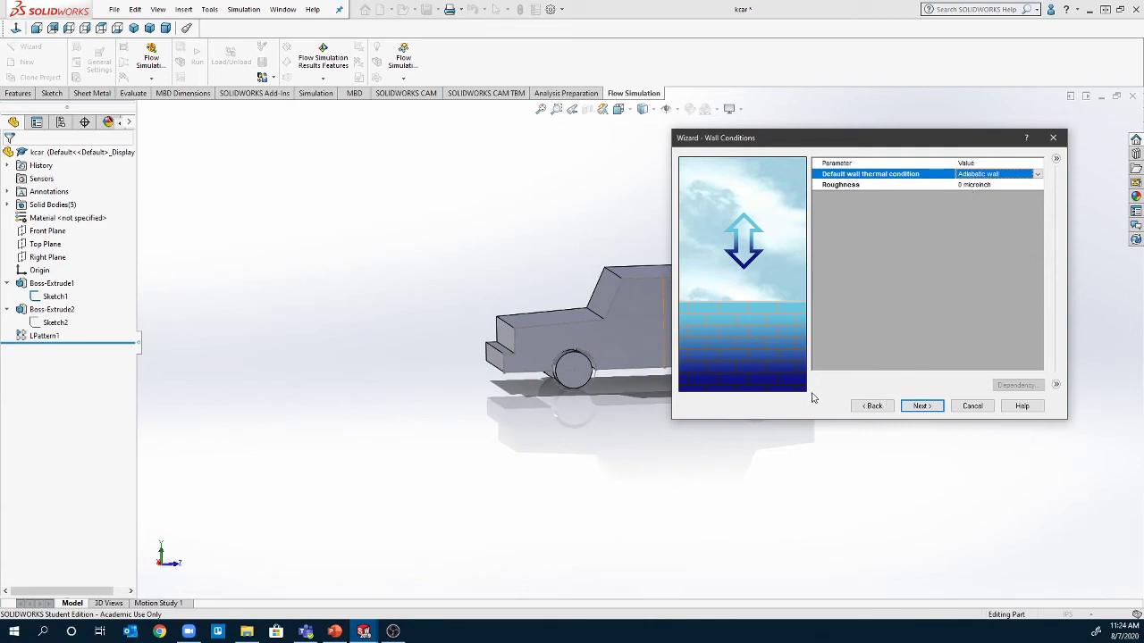
{"action": "left_click", "coordinate": [915, 410]}
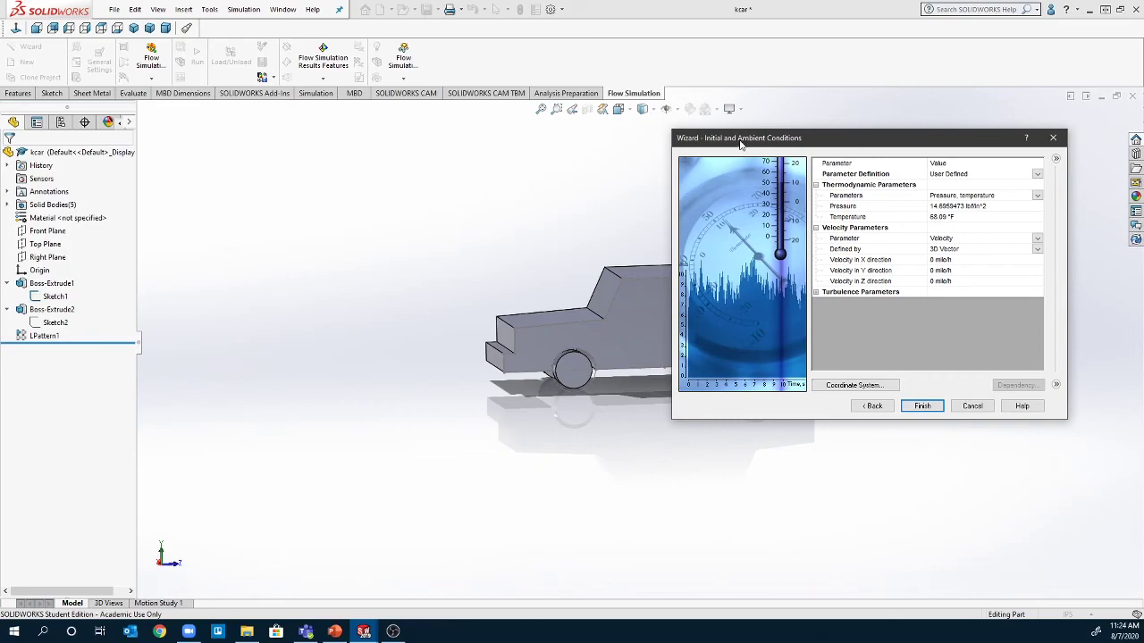
{"action": "left_click_drag", "start_coordinate": [740, 145], "coordinate": [896, 241]}
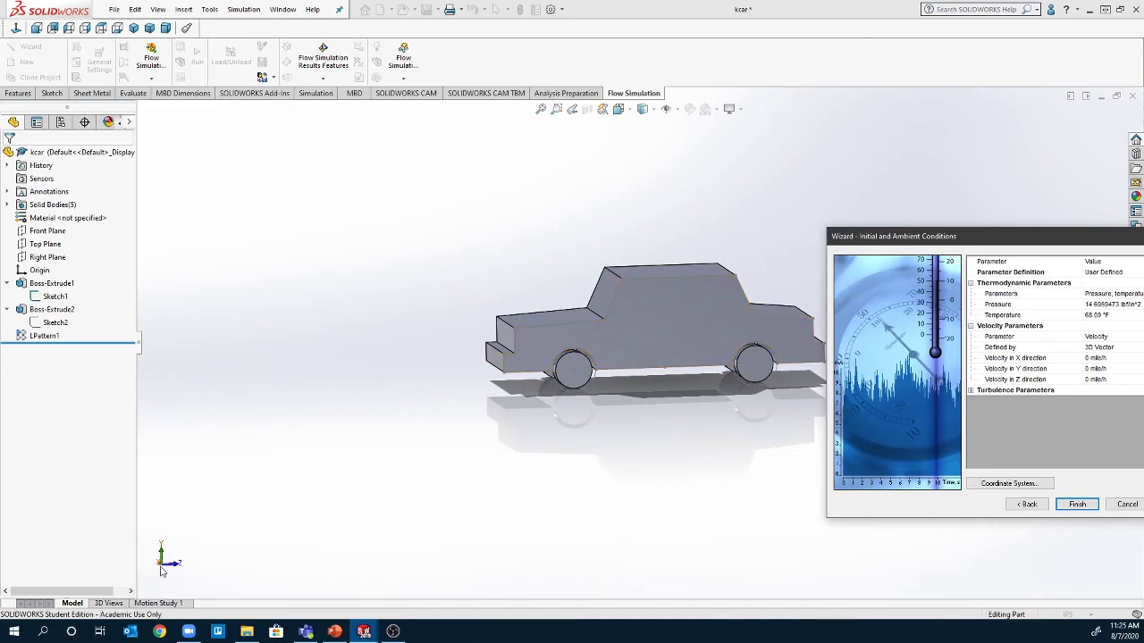
Step: Set the ambient air velocity in the Z direction to 55 mile/h in the initial and ambient conditions
{"action": "mouse_move", "coordinate": [162, 572]}
{"action": "middle_mouse_down"}
{"action": "mouse_move", "coordinate": [175, 572]}
{"action": "mouse_move", "coordinate": [154, 570]}
{"action": "middle_mouse_up"}
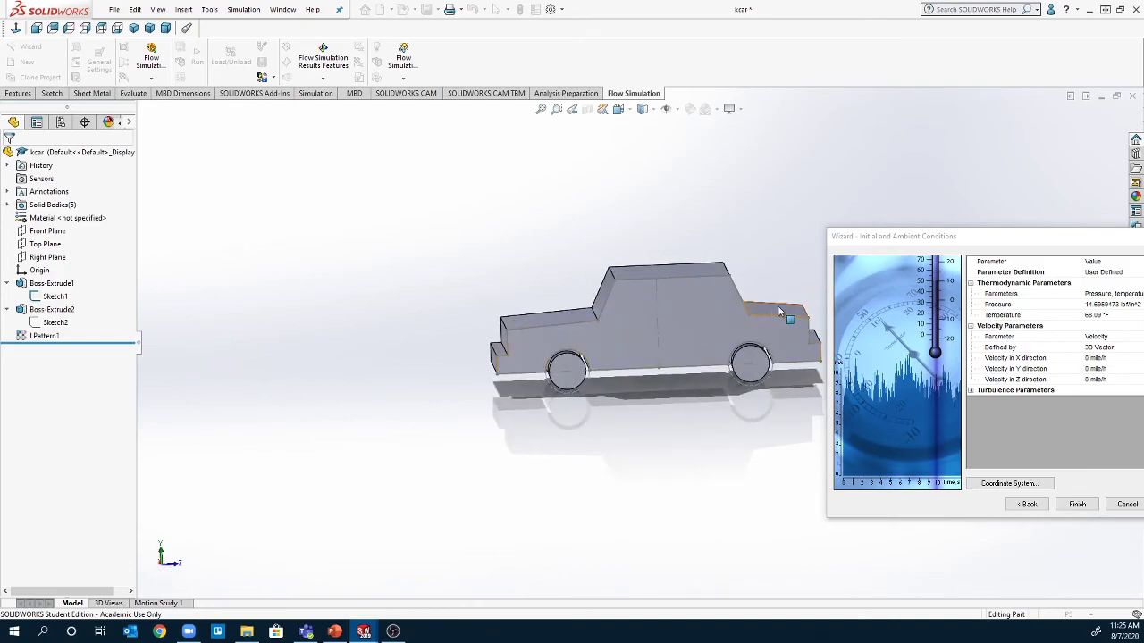
{"action": "left_click_drag", "start_coordinate": [985, 240], "coordinate": [512, 66]}
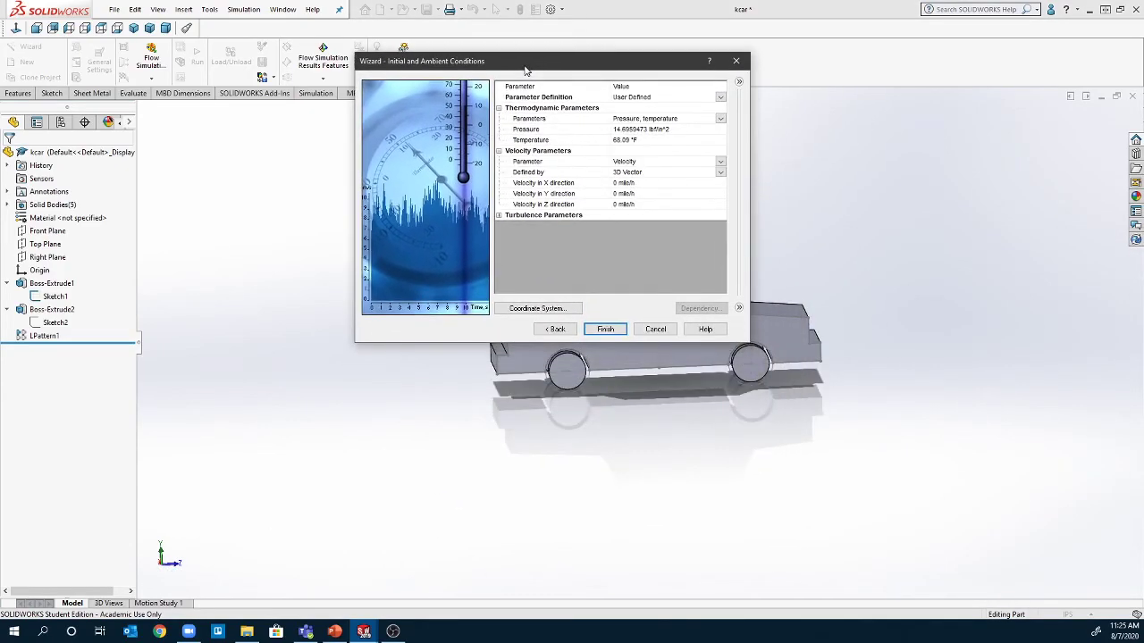
{"action": "left_click", "coordinate": [619, 204]}
{"action": "key", "text": "BackSpace"}
{"action": "type", "text": "55"}
{"action": "left_click", "coordinate": [613, 209]}
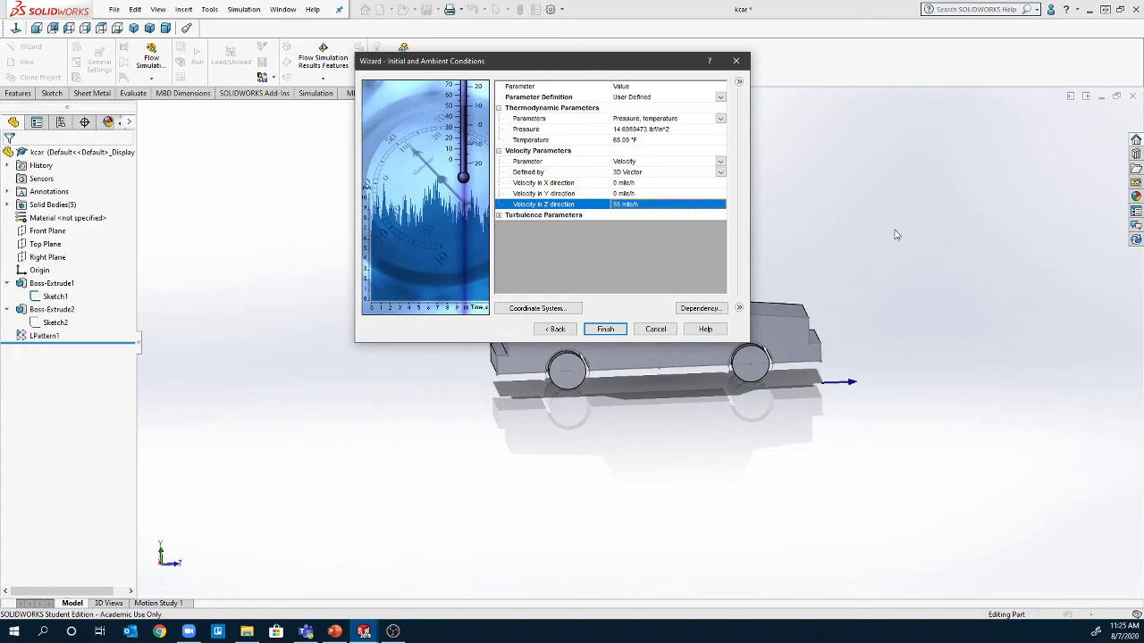
Step: Expand the turbulence parameters, keep their default values, and finish the wizard to create the flow project
{"action": "left_click_drag", "start_coordinate": [589, 60], "coordinate": [475, 7]}
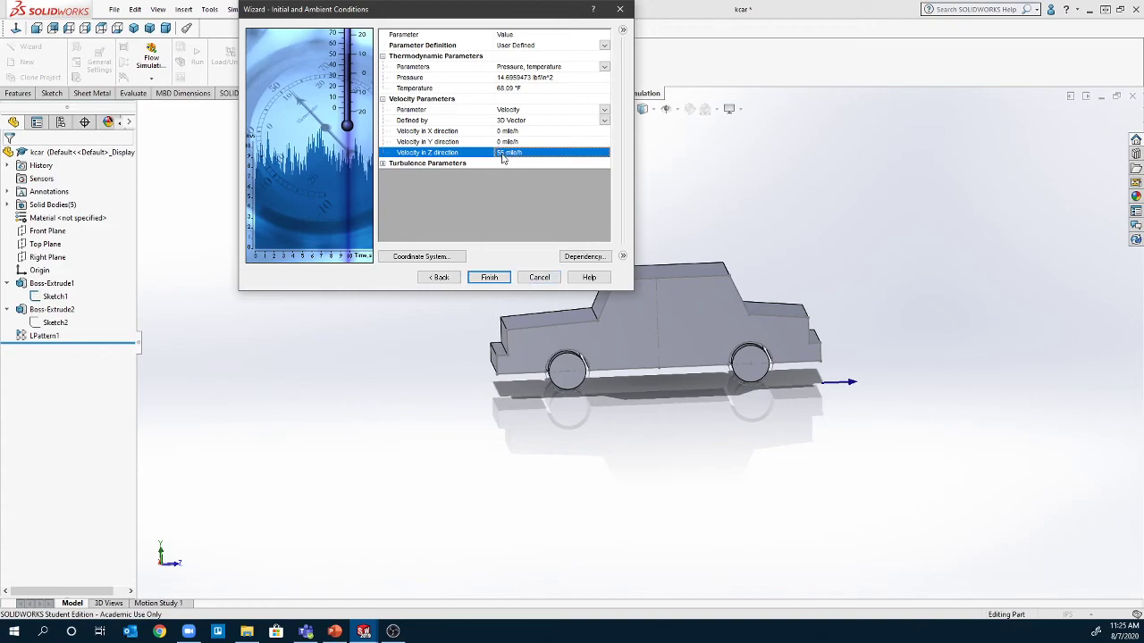
{"action": "left_click", "coordinate": [382, 164]}
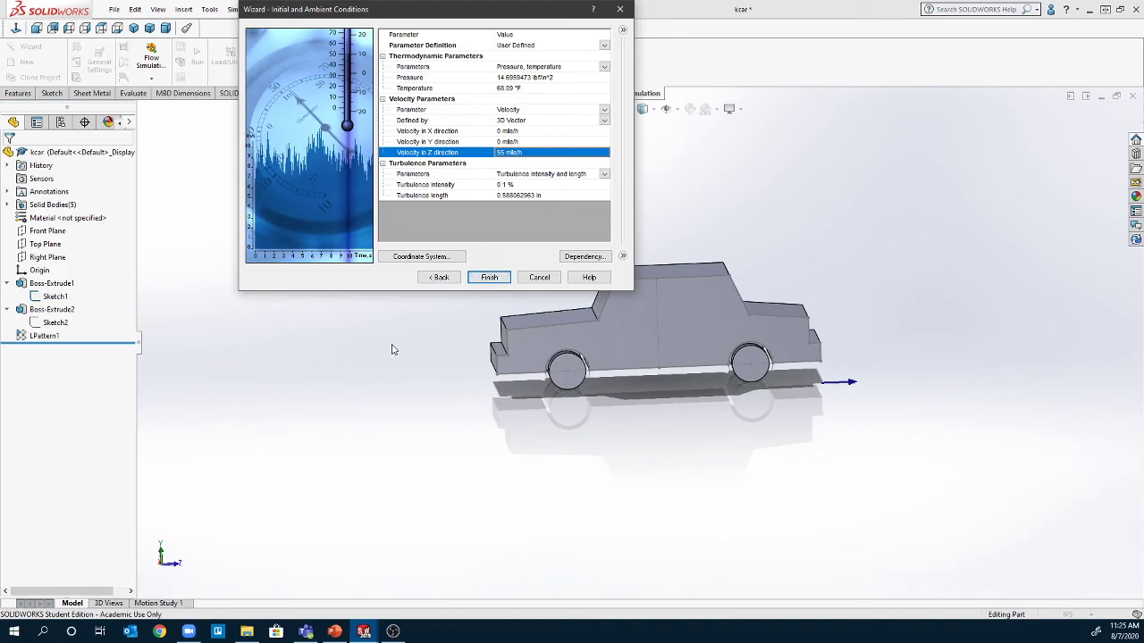
{"action": "left_click", "coordinate": [490, 278]}
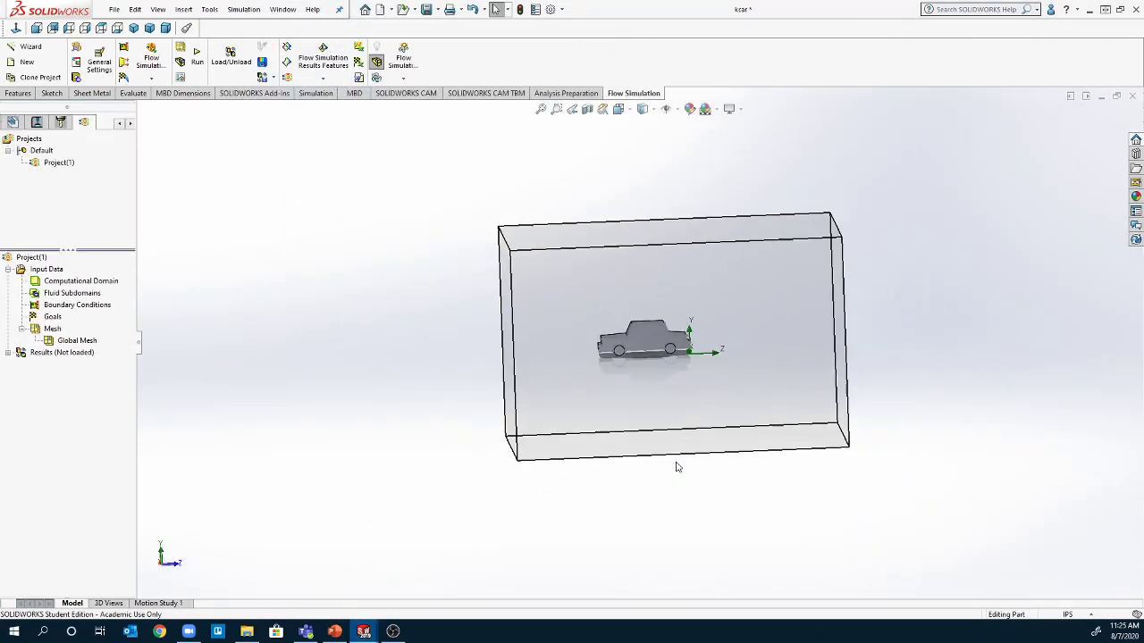
Step: Inspect the computational domain box around the car and open its definition for editing
{"action": "middle_click_drag", "start_coordinate": [697, 456], "coordinate": [158, 490]}
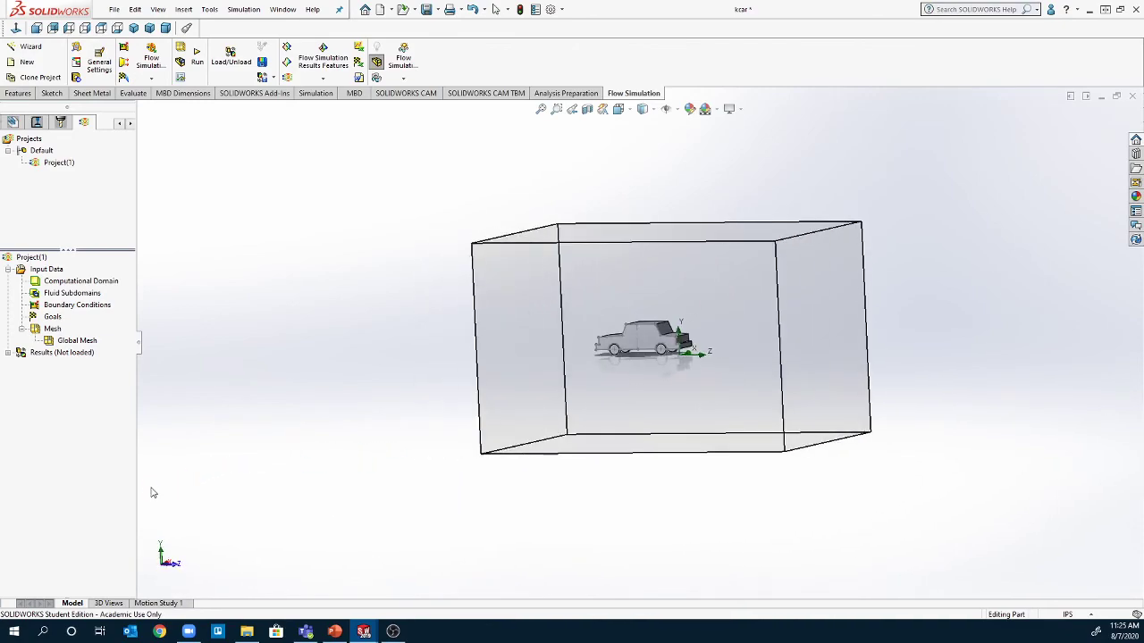
{"action": "middle_click_drag", "start_coordinate": [296, 442], "coordinate": [491, 495]}
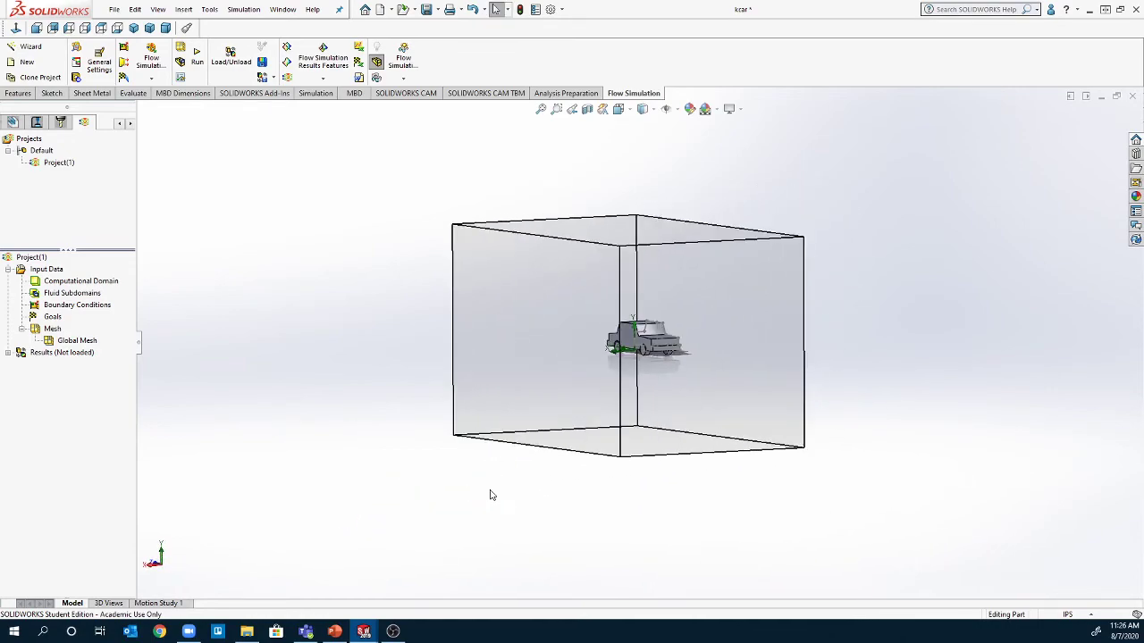
{"action": "middle_click_drag", "start_coordinate": [519, 569], "coordinate": [498, 597]}
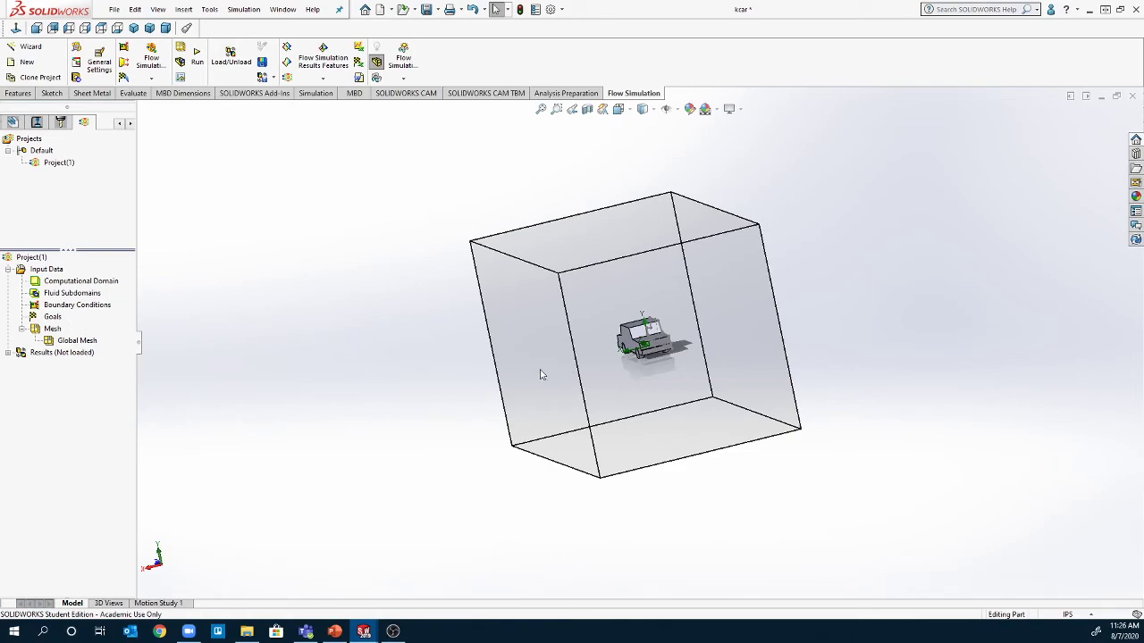
{"action": "right_click", "coordinate": [52, 285]}
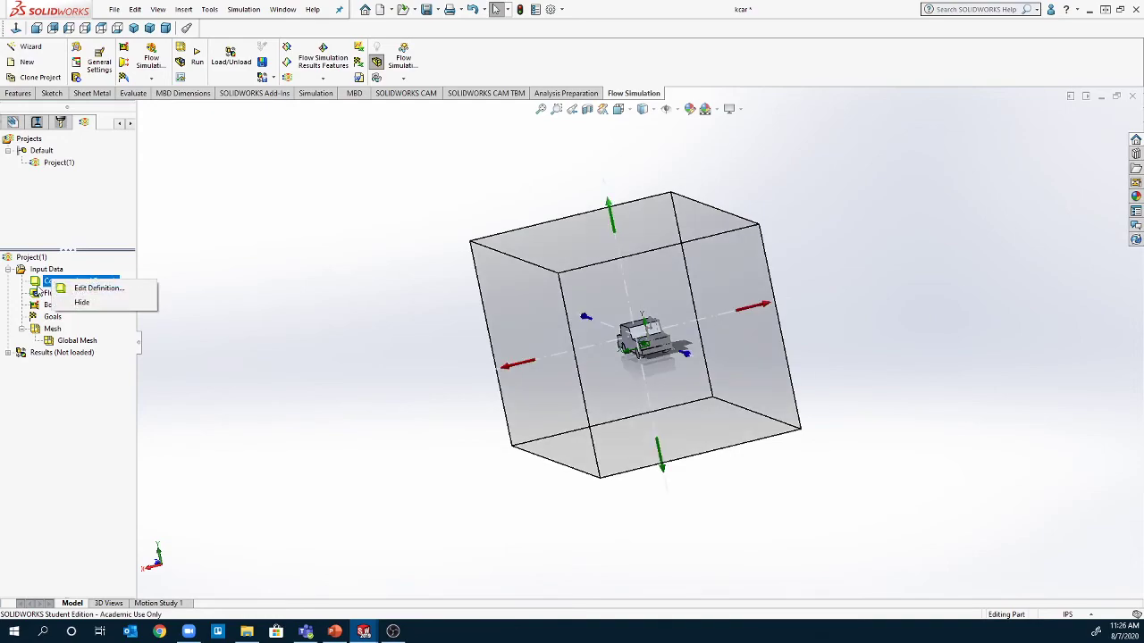
{"action": "left_click", "coordinate": [32, 286]}
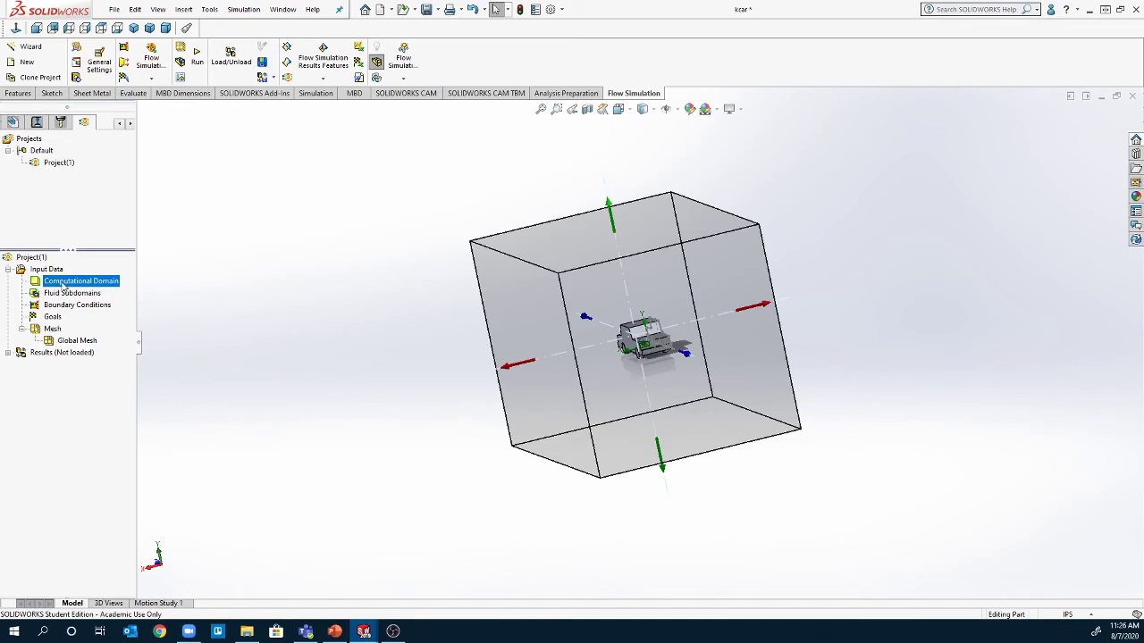
{"action": "right_click", "coordinate": [64, 285]}
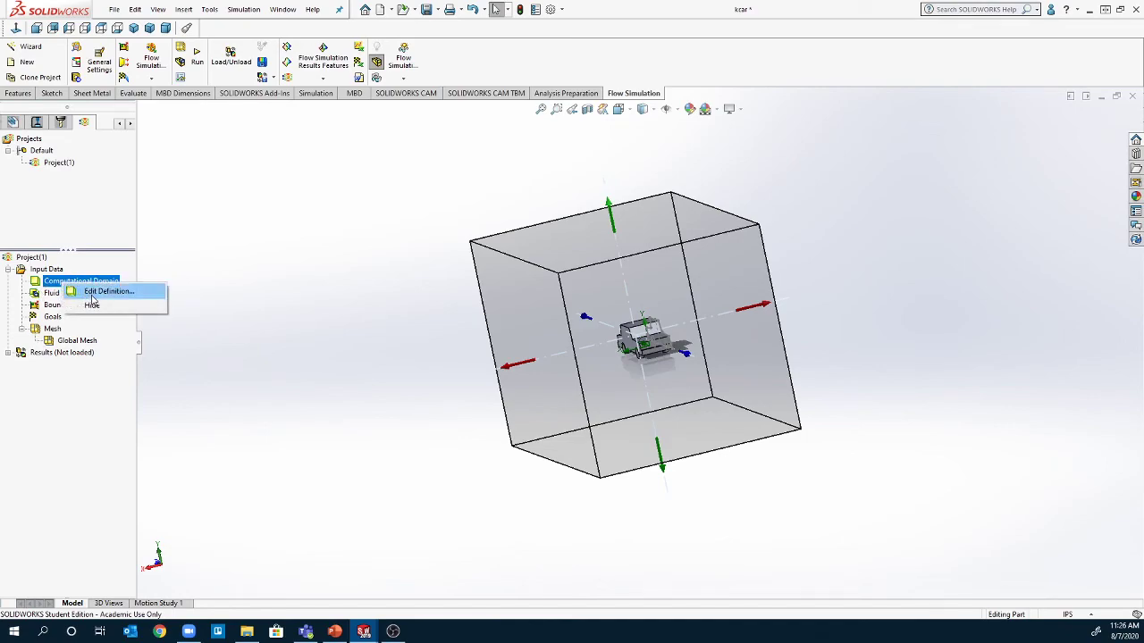
{"action": "left_click", "coordinate": [98, 293]}
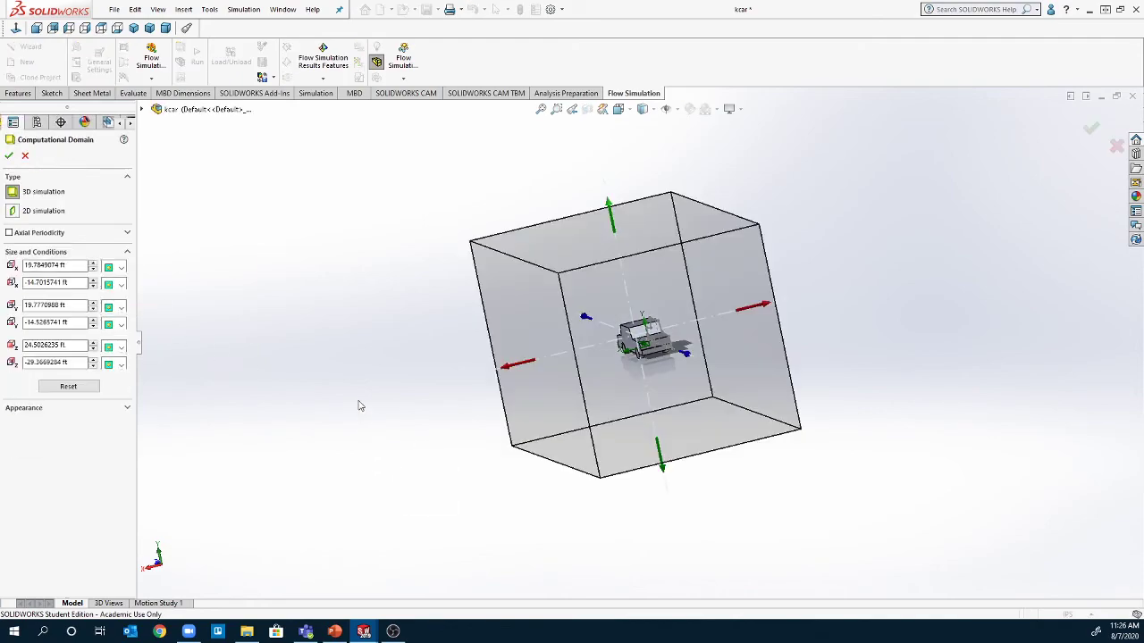
Step: Pull the X max face of the computational domain in to about 5.13 ft
{"action": "scroll", "coordinate": [617, 401], "scroll_direction": "down", "scroll_amount": 5}
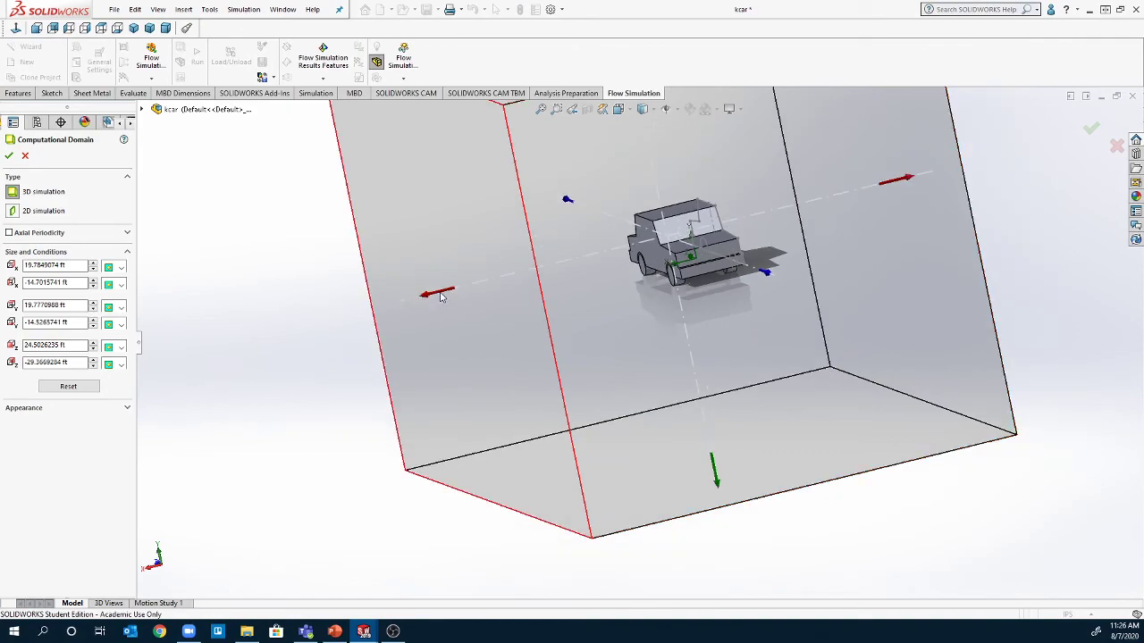
{"action": "left_click_drag", "start_coordinate": [440, 297], "coordinate": [626, 277]}
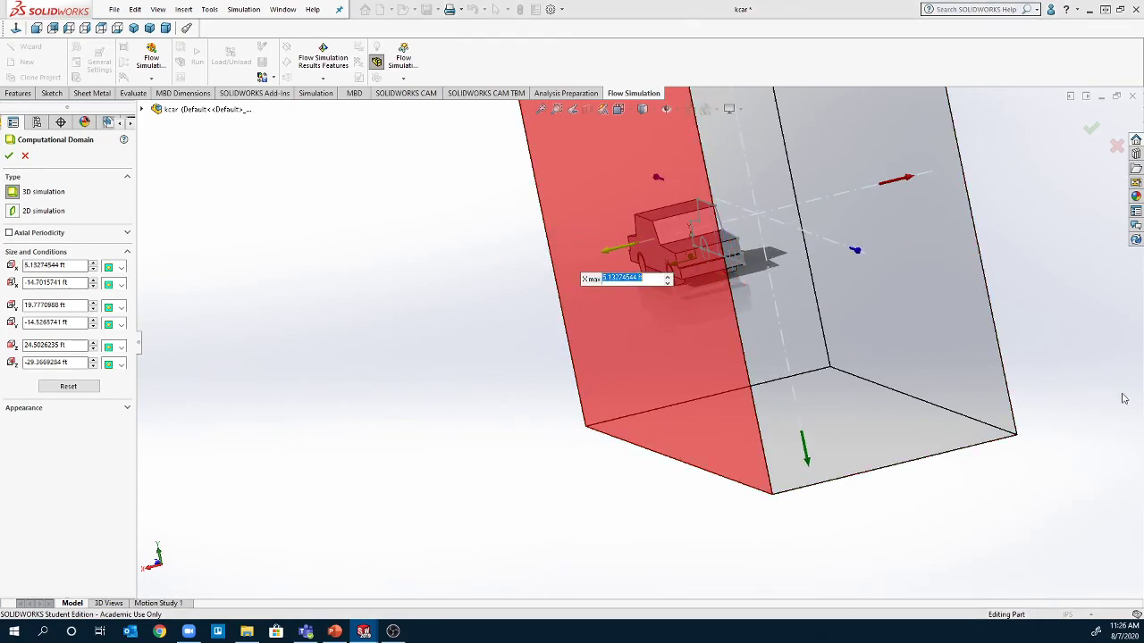
{"action": "key", "text": "Return"}
{"action": "mouse_move", "coordinate": [1094, 399]}
{"action": "middle_mouse_down"}
{"action": "mouse_move", "coordinate": [1069, 409]}
{"action": "mouse_move", "coordinate": [1083, 415]}
{"action": "middle_mouse_up"}
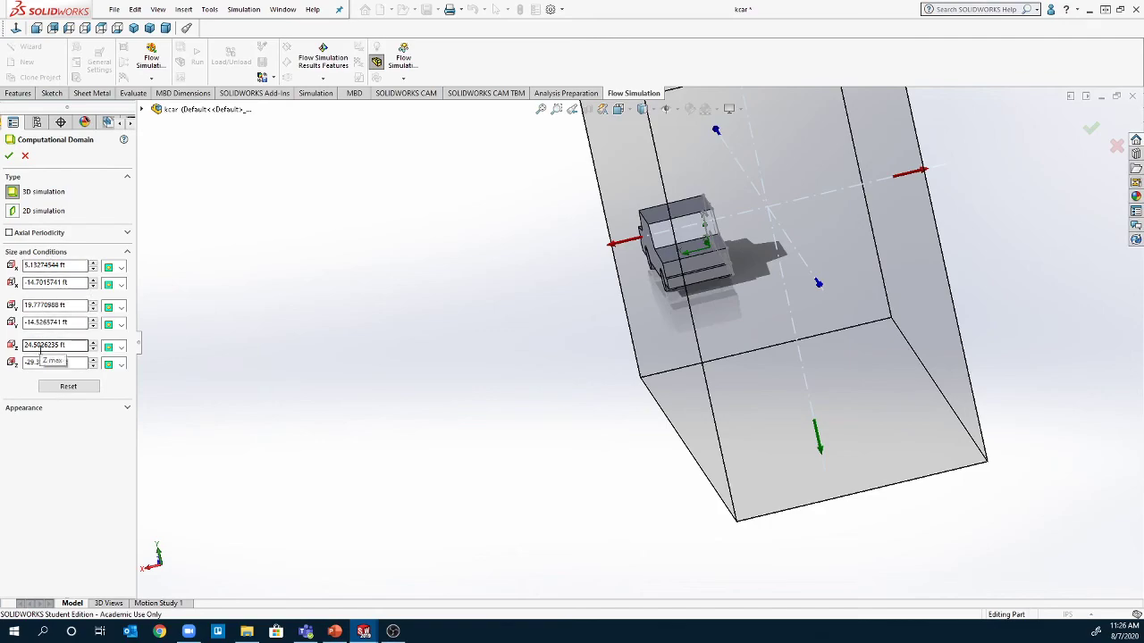
{"action": "mouse_move", "coordinate": [560, 460]}
{"action": "middle_mouse_down"}
{"action": "mouse_move", "coordinate": [664, 411]}
{"action": "mouse_move", "coordinate": [563, 457]}
{"action": "middle_mouse_up"}
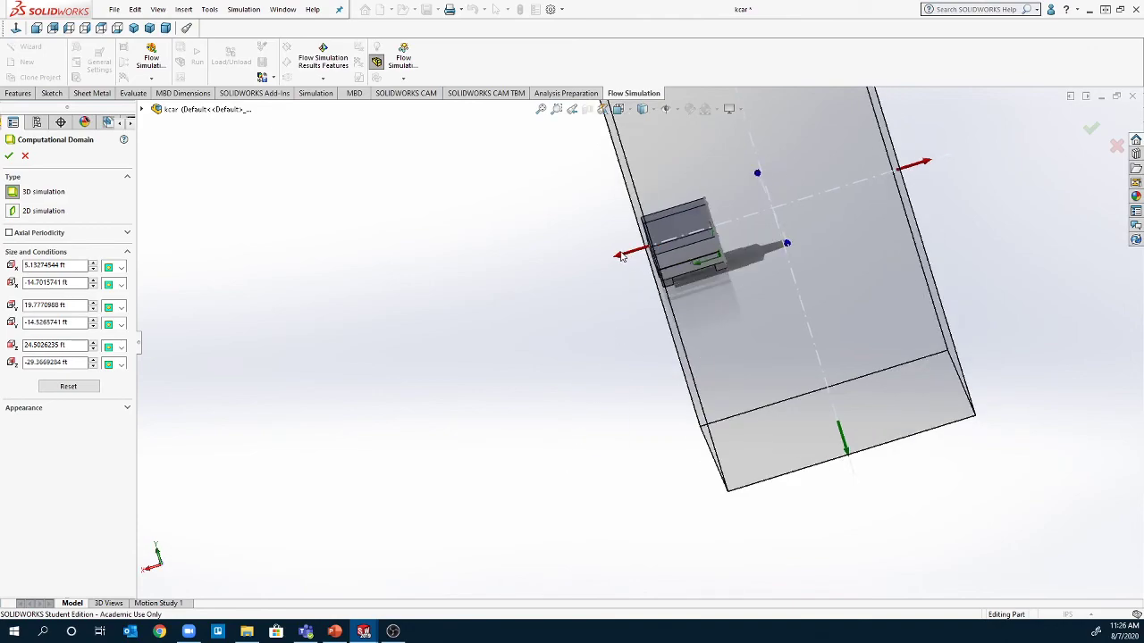
Step: Resize the computational domain's width around the car to about 8.18 ft X max and -2.94 ft X min
{"action": "left_click", "coordinate": [928, 167]}
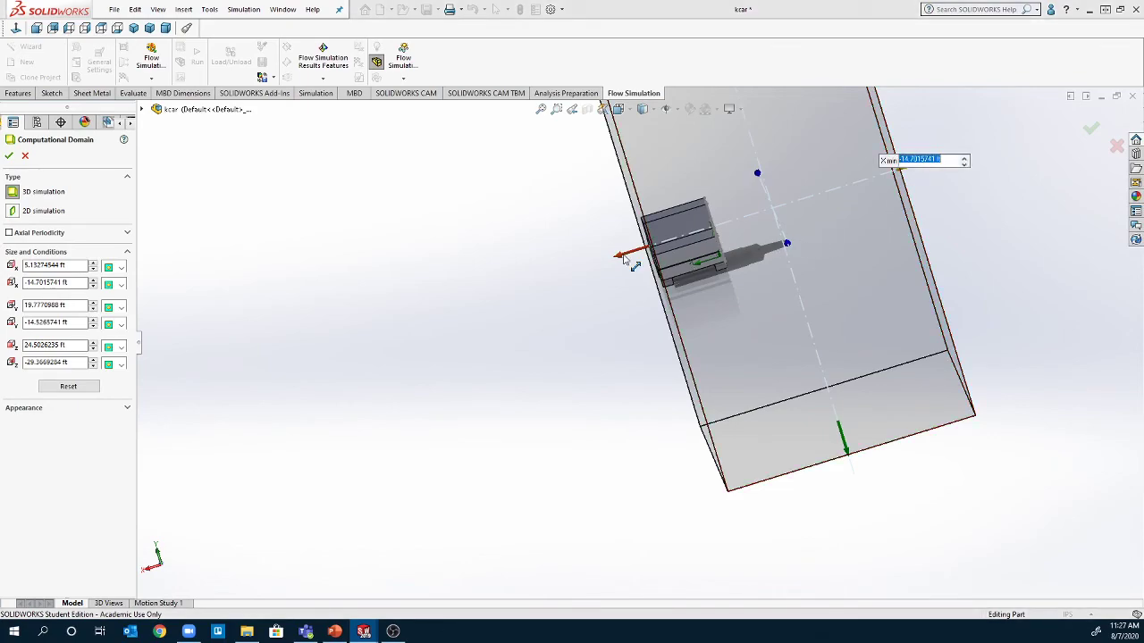
{"action": "left_click_drag", "start_coordinate": [626, 255], "coordinate": [585, 270]}
{"action": "left_click", "coordinate": [583, 267]}
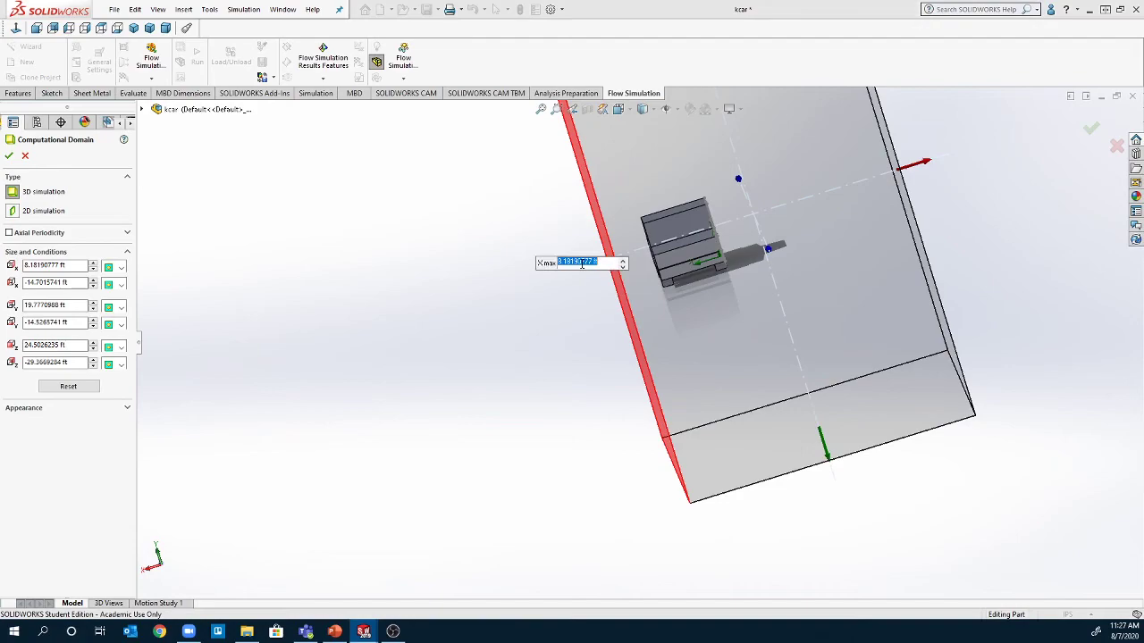
{"action": "left_click", "coordinate": [786, 334]}
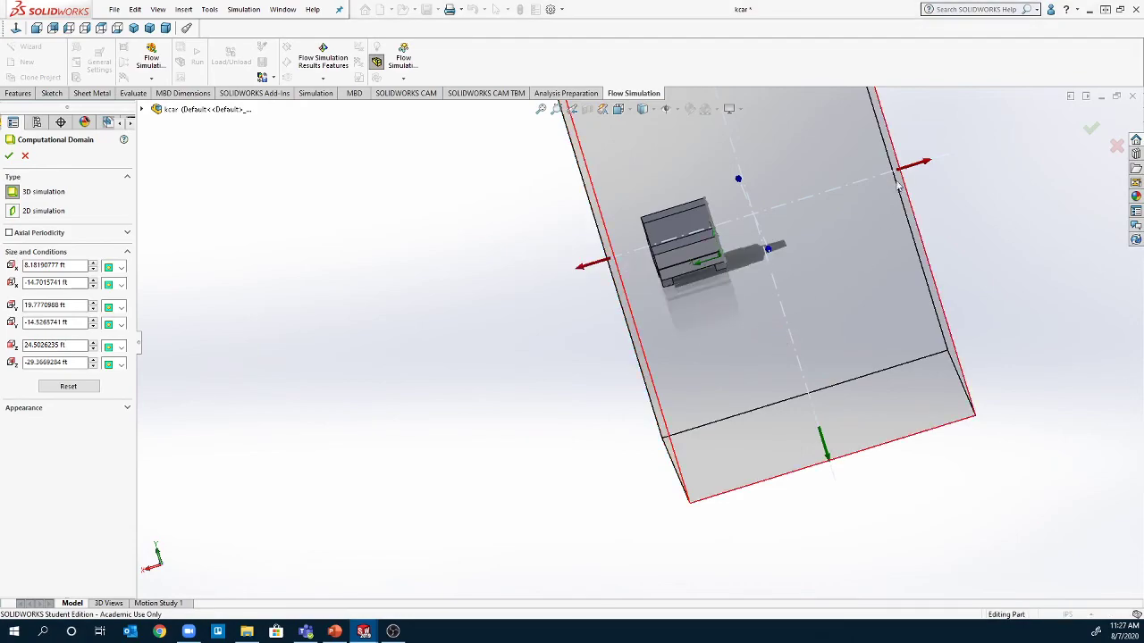
{"action": "left_click_drag", "start_coordinate": [909, 173], "coordinate": [769, 225]}
{"action": "middle_click_drag", "start_coordinate": [657, 296], "coordinate": [553, 355]}
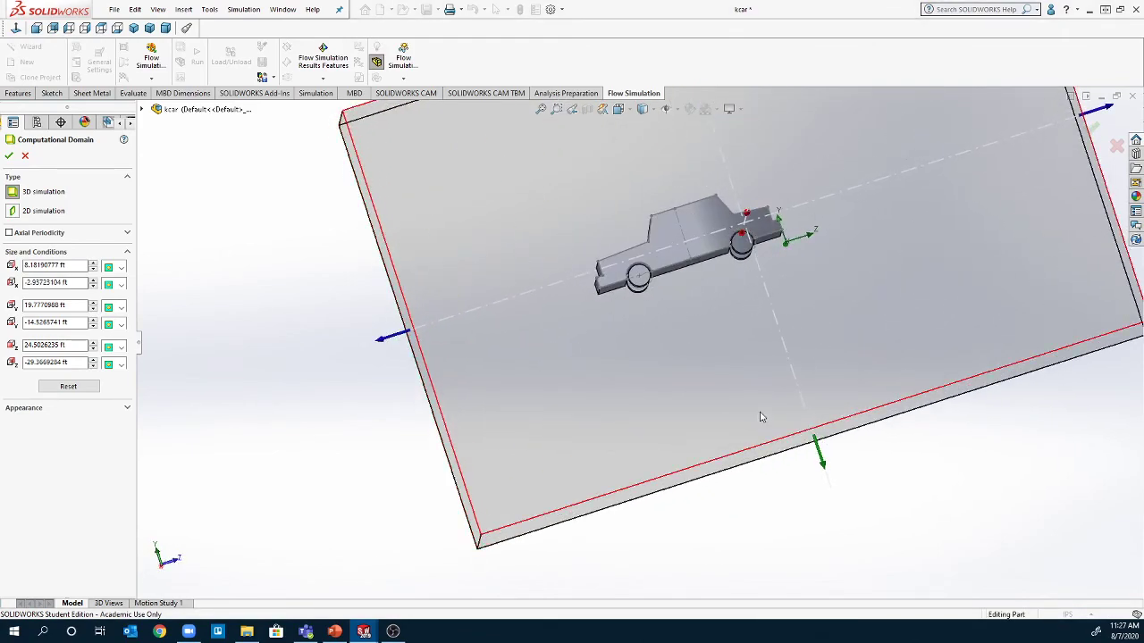
Step: Shorten the computational domain along the car to about 11.16 ft Z max and -19.21 ft Z min
{"action": "key", "text": "z"}
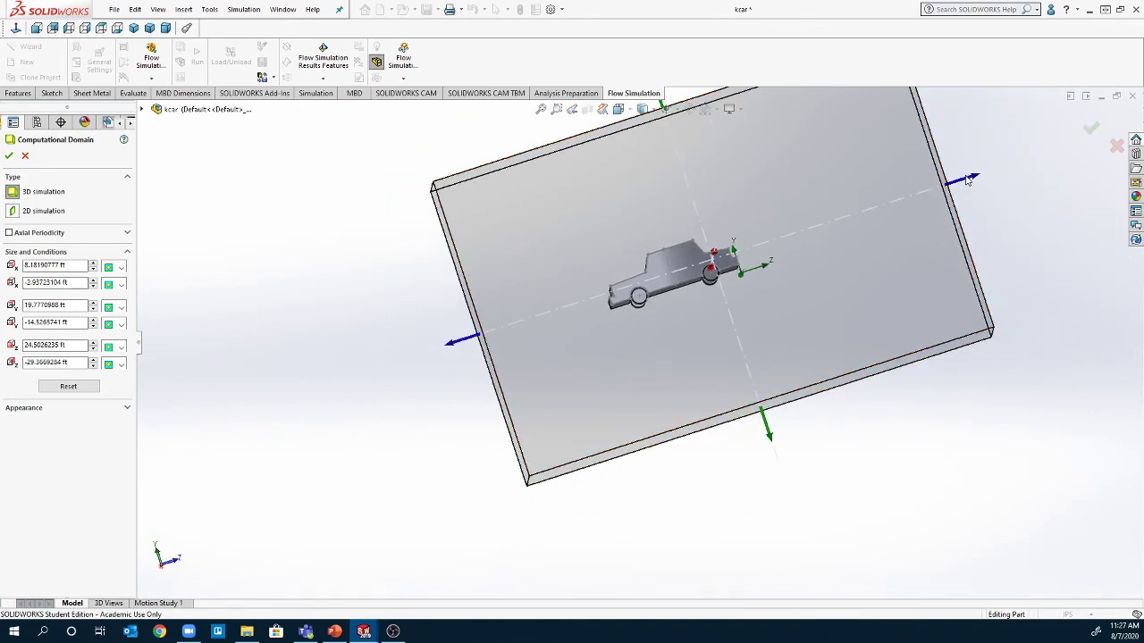
{"action": "left_click_drag", "start_coordinate": [967, 181], "coordinate": [844, 212]}
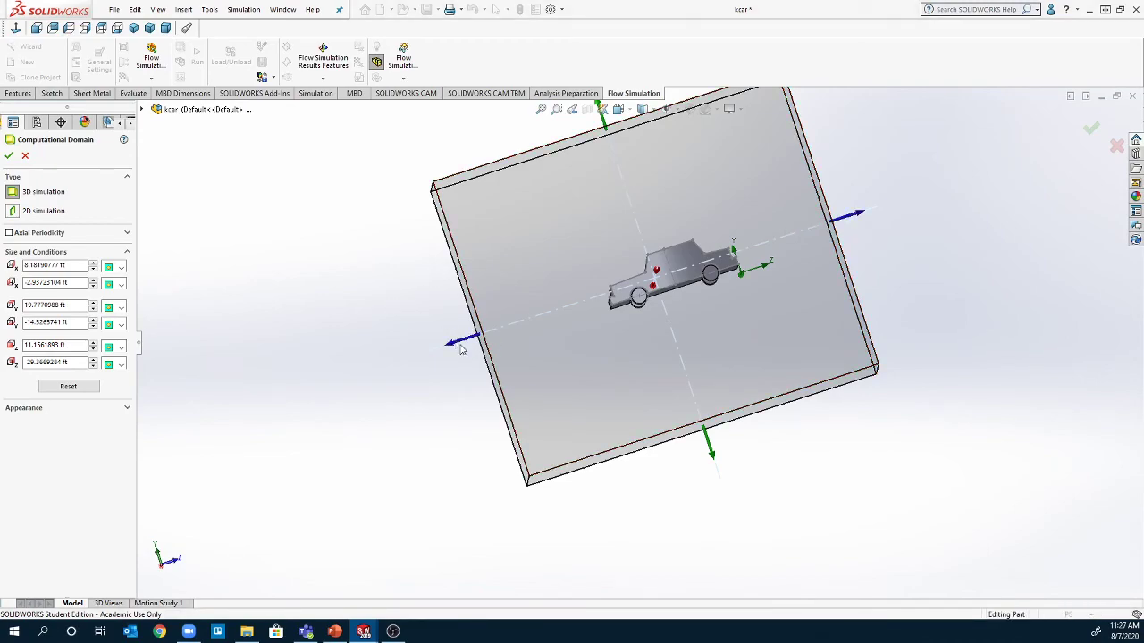
{"action": "left_click_drag", "start_coordinate": [460, 341], "coordinate": [535, 324]}
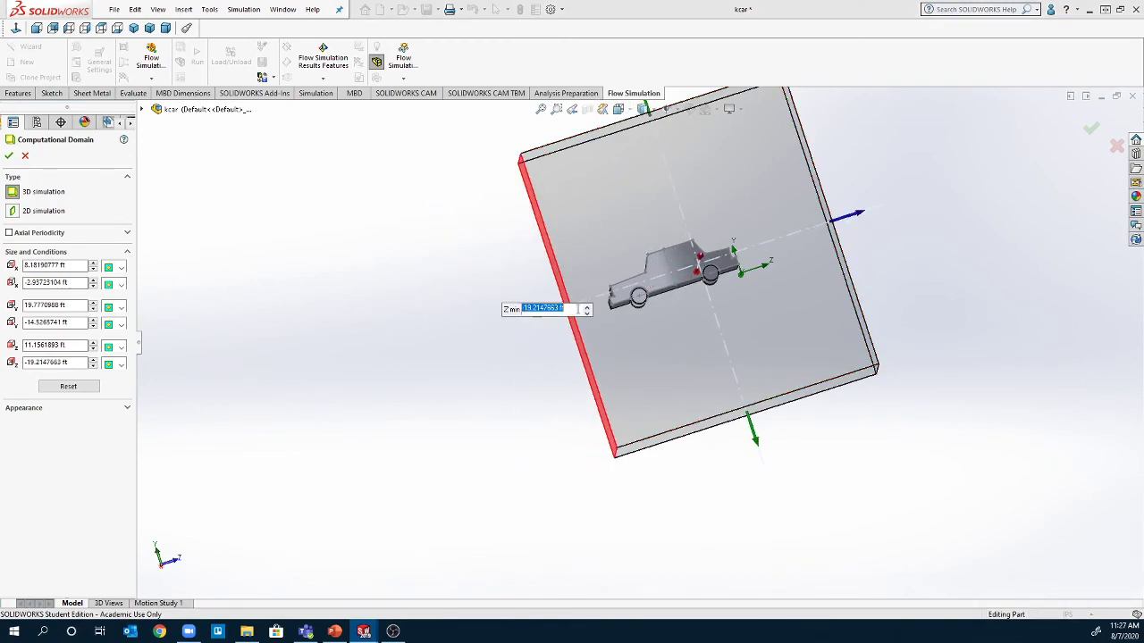
Step: Reduce the computational domain's height to about 8.75 ft Y max and -1.84 ft Y min
{"action": "scroll", "coordinate": [640, 333], "scroll_direction": "up", "scroll_amount": 2}
{"action": "left_click_drag", "start_coordinate": [646, 169], "coordinate": [659, 226]}
{"action": "left_click_drag", "start_coordinate": [724, 424], "coordinate": [713, 346]}
{"action": "left_click", "coordinate": [565, 368]}
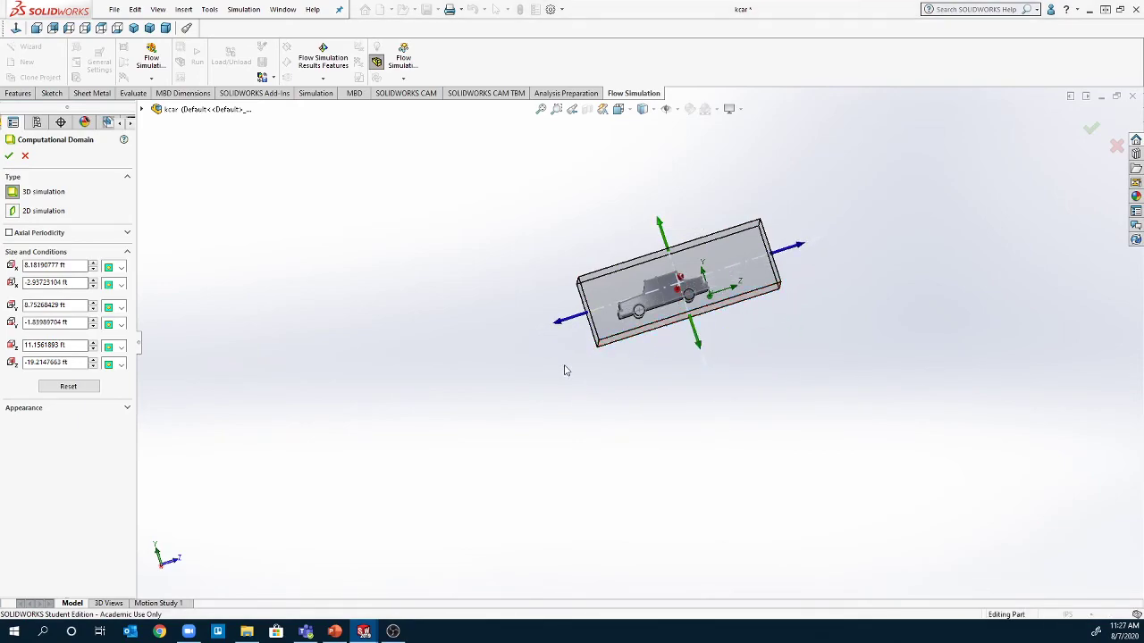
Step: Pull the domain's Z max face in to about 6.03 ft and accept the computational domain
{"action": "middle_click_drag", "start_coordinate": [564, 367], "coordinate": [812, 302]}
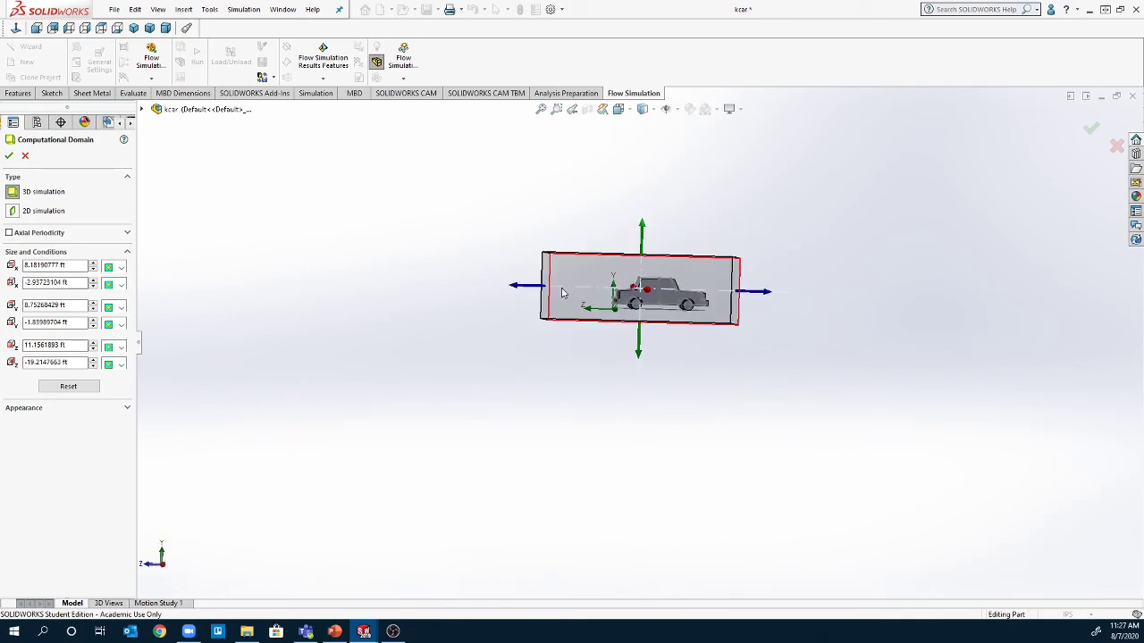
{"action": "left_click_drag", "start_coordinate": [521, 292], "coordinate": [554, 284]}
{"action": "left_click", "coordinate": [693, 467]}
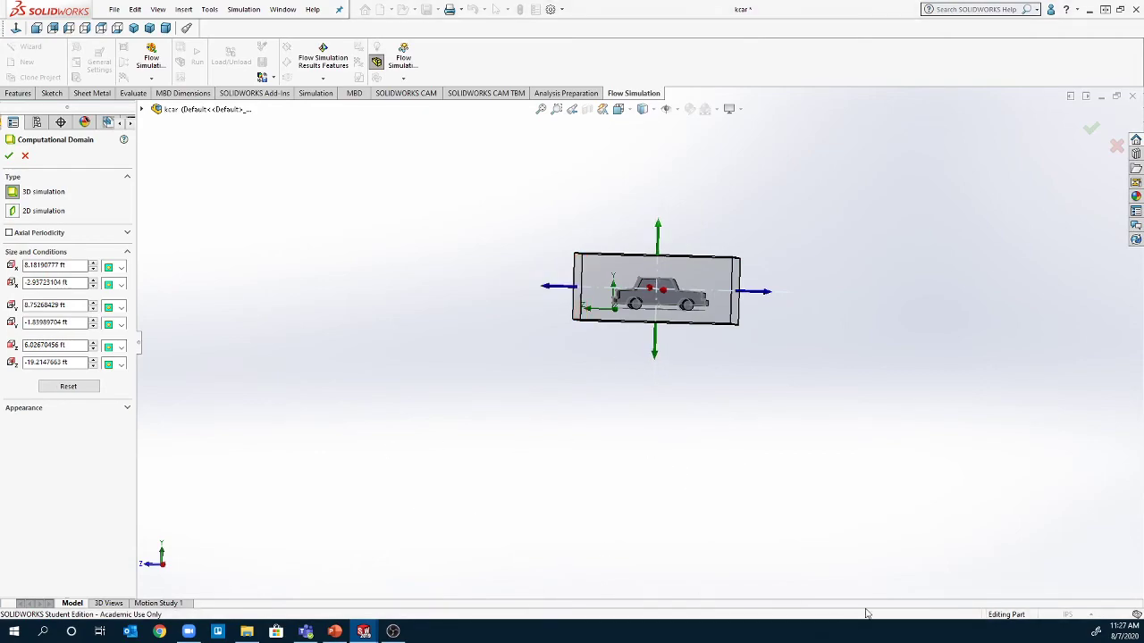
{"action": "middle_click_drag", "start_coordinate": [894, 489], "coordinate": [764, 512]}
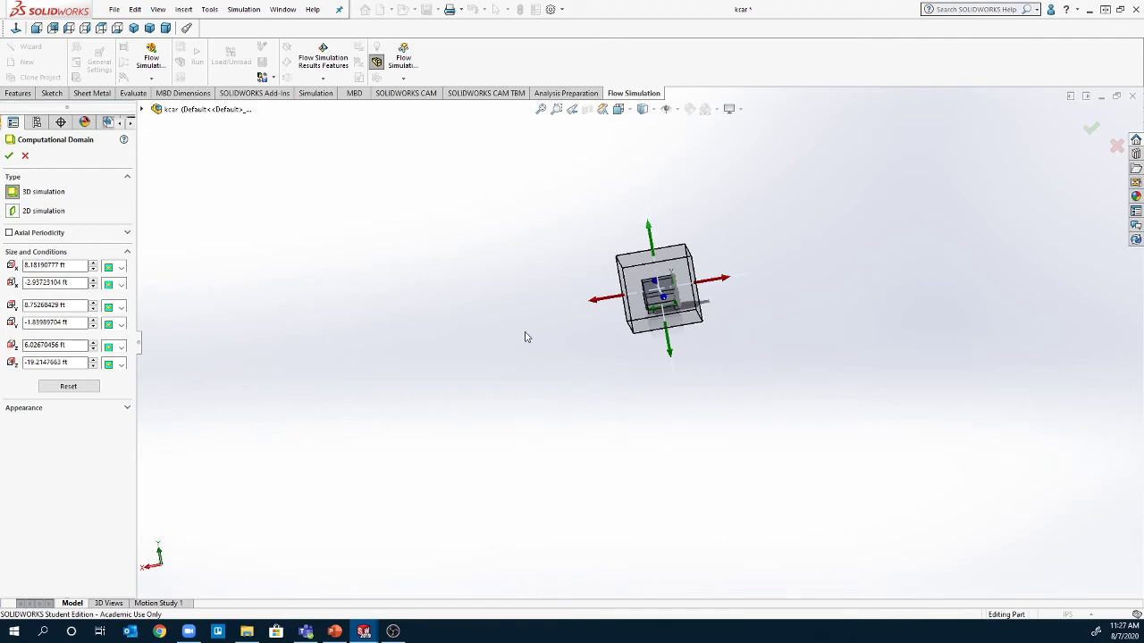
{"action": "middle_click_drag", "start_coordinate": [525, 337], "coordinate": [573, 336]}
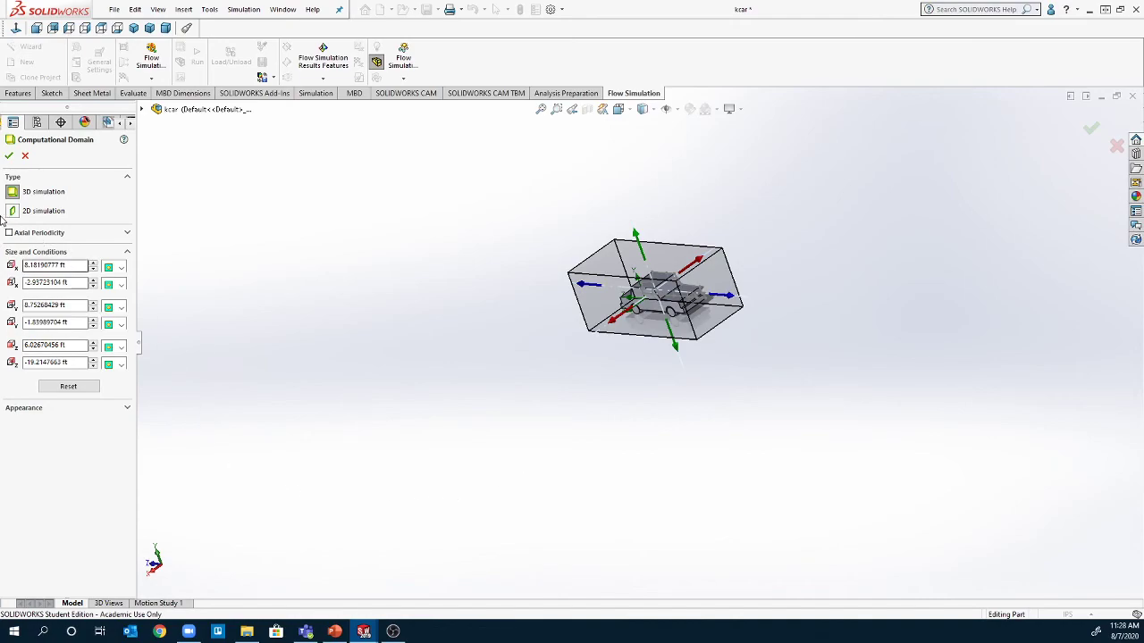
{"action": "left_click", "coordinate": [9, 157]}
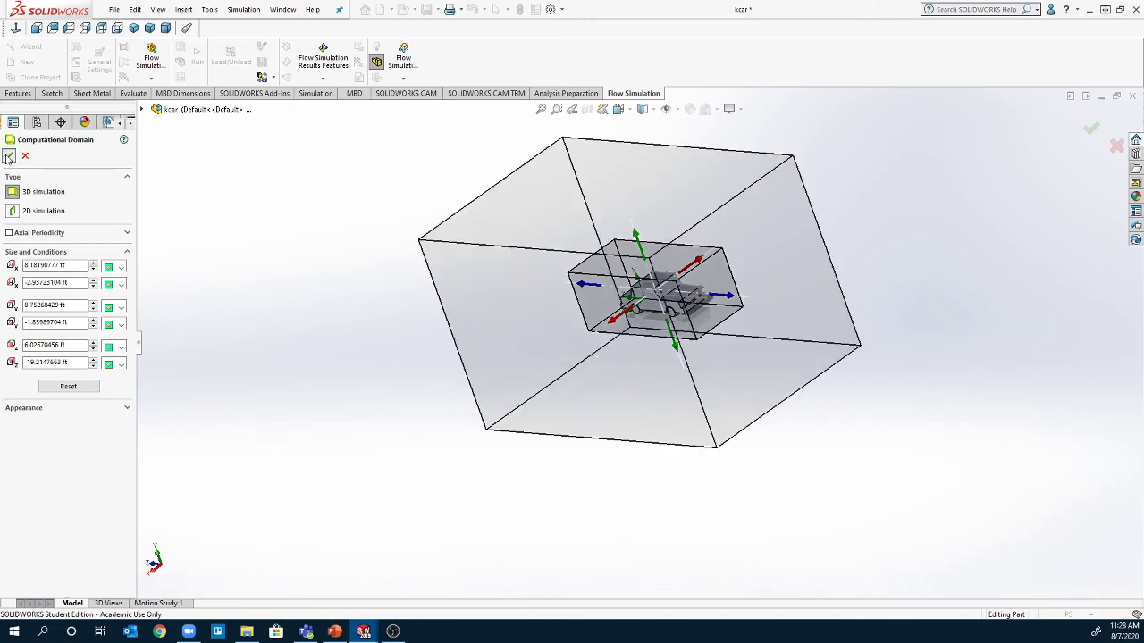
{"action": "middle_click_drag", "start_coordinate": [382, 337], "coordinate": [718, 226]}
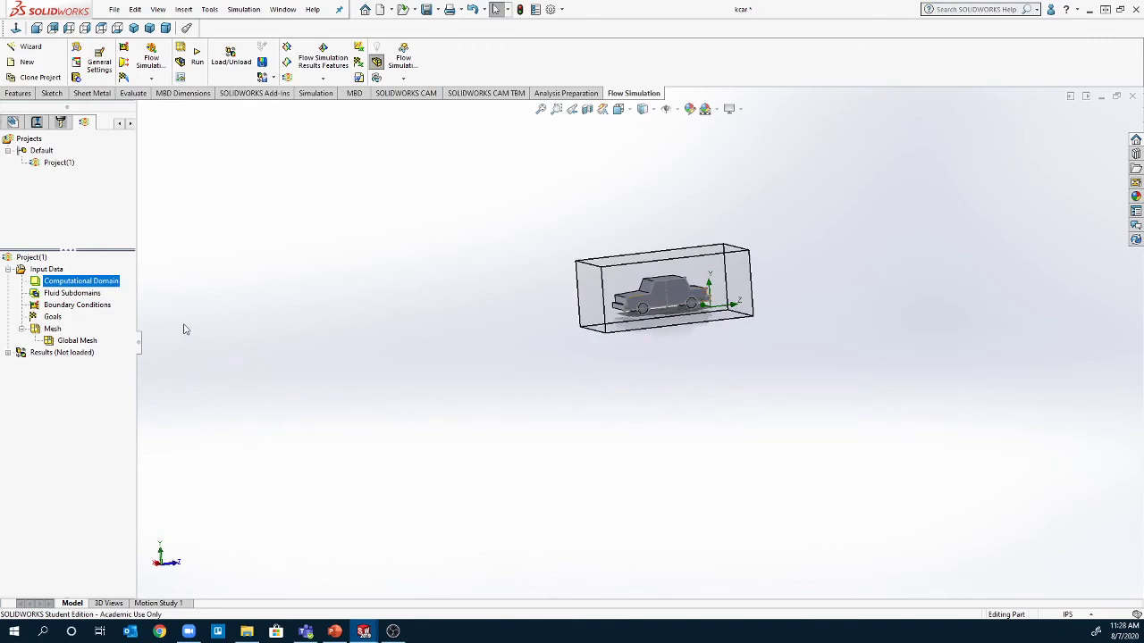
{"action": "key", "text": "Escape"}
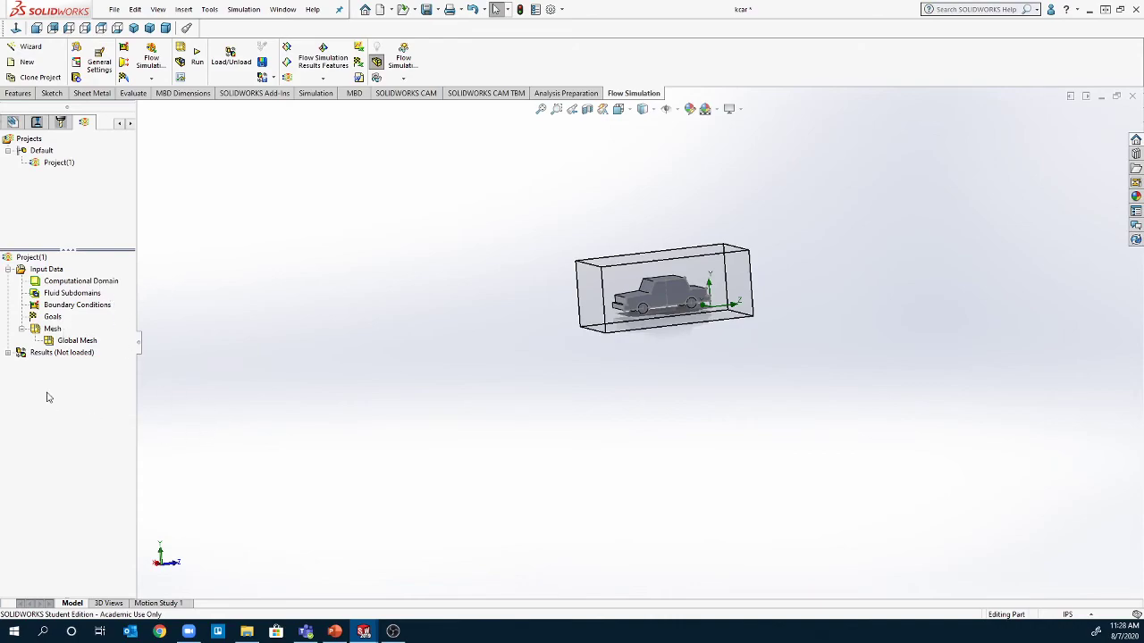
Step: Insert global goals for Force (Y) and Force (Z) and accept them
{"action": "right_click", "coordinate": [53, 320]}
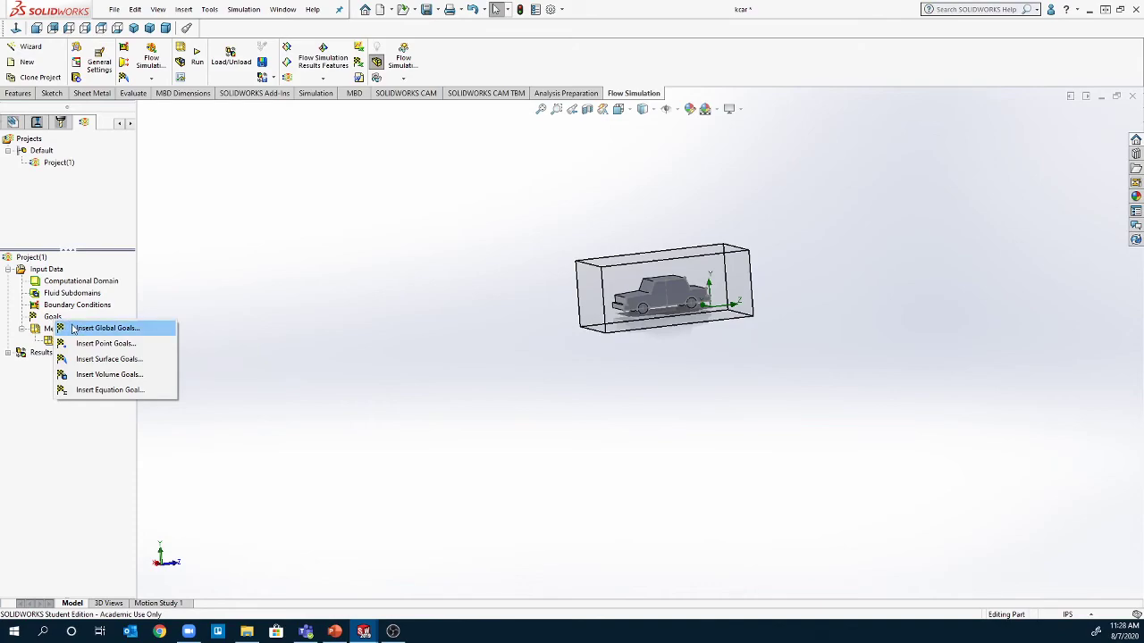
{"action": "left_click", "coordinate": [73, 328]}
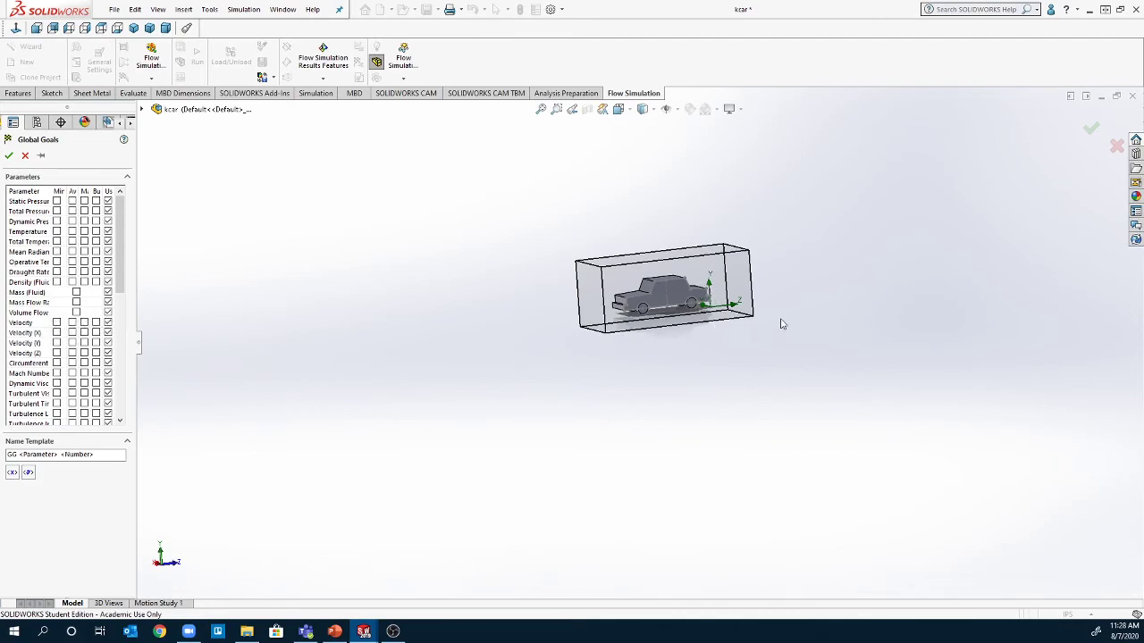
{"action": "scroll", "coordinate": [670, 311], "scroll_direction": "down", "scroll_amount": 2}
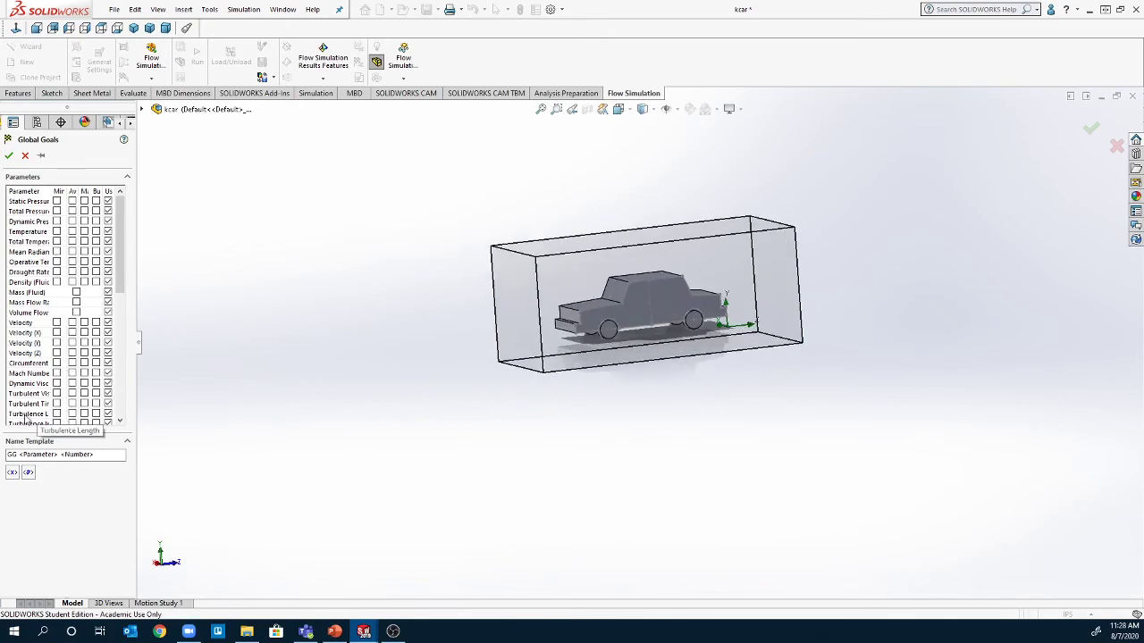
{"action": "scroll", "coordinate": [40, 376], "scroll_direction": "down", "scroll_amount": 6}
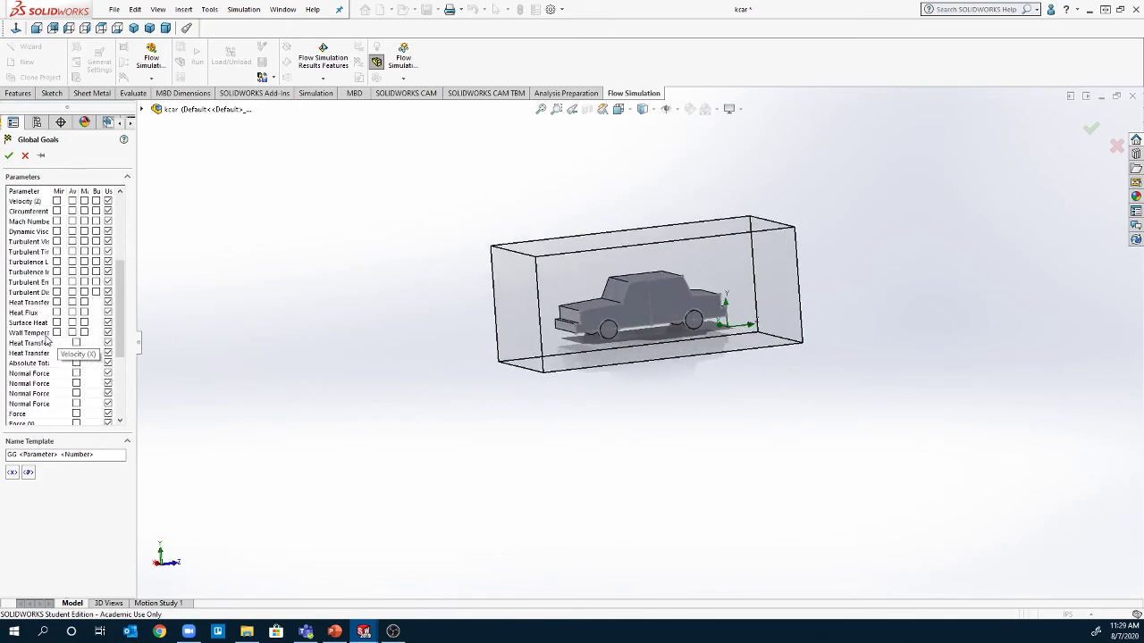
{"action": "scroll", "coordinate": [49, 353], "scroll_direction": "down", "scroll_amount": 1}
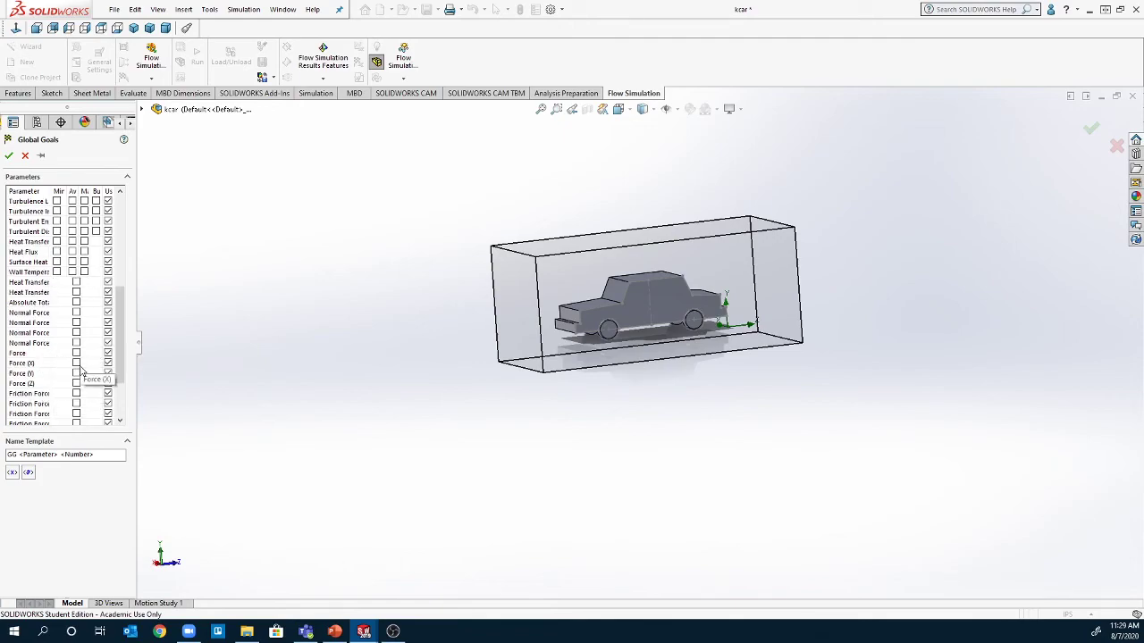
{"action": "left_click", "coordinate": [77, 374]}
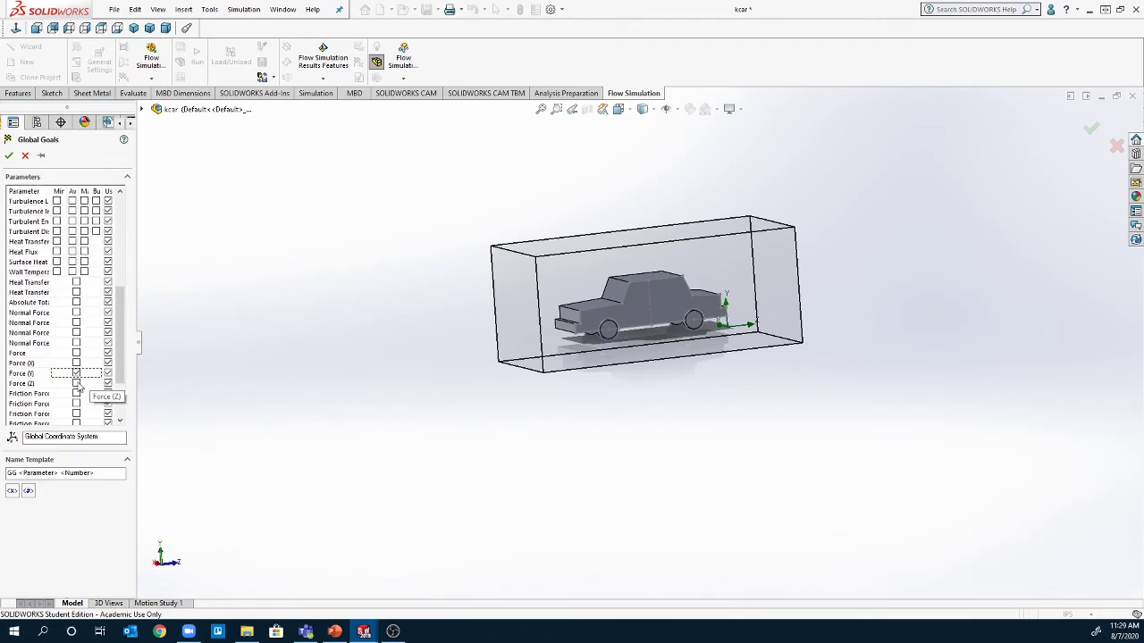
{"action": "left_click", "coordinate": [78, 383]}
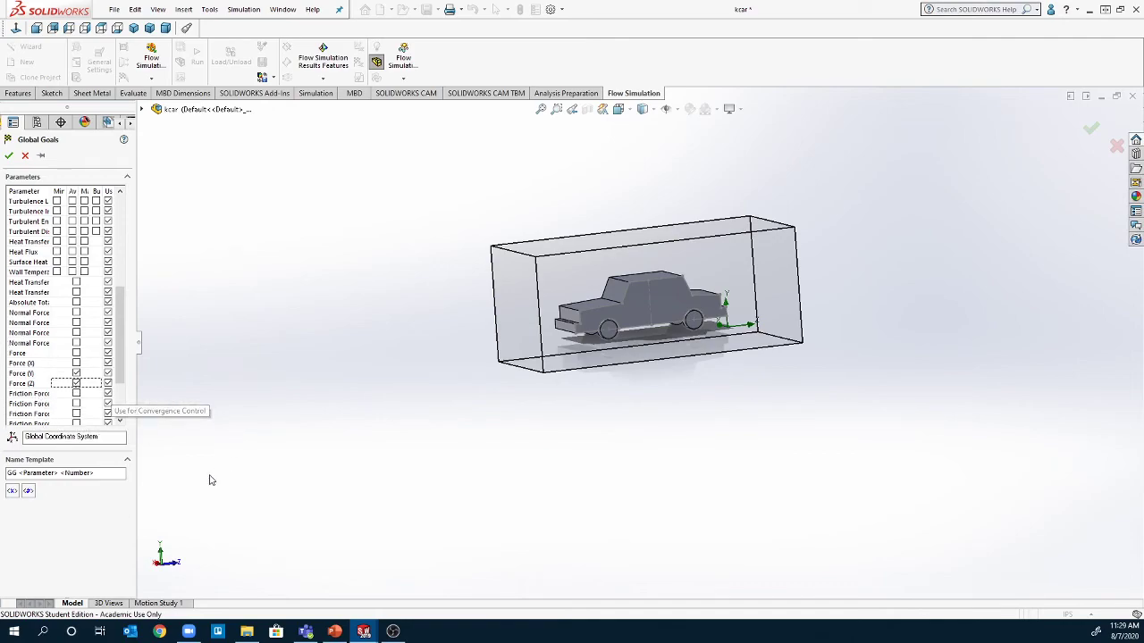
{"action": "scroll", "coordinate": [41, 387], "scroll_direction": "down", "scroll_amount": 1}
{"action": "scroll", "coordinate": [41, 389], "scroll_direction": "down", "scroll_amount": 2}
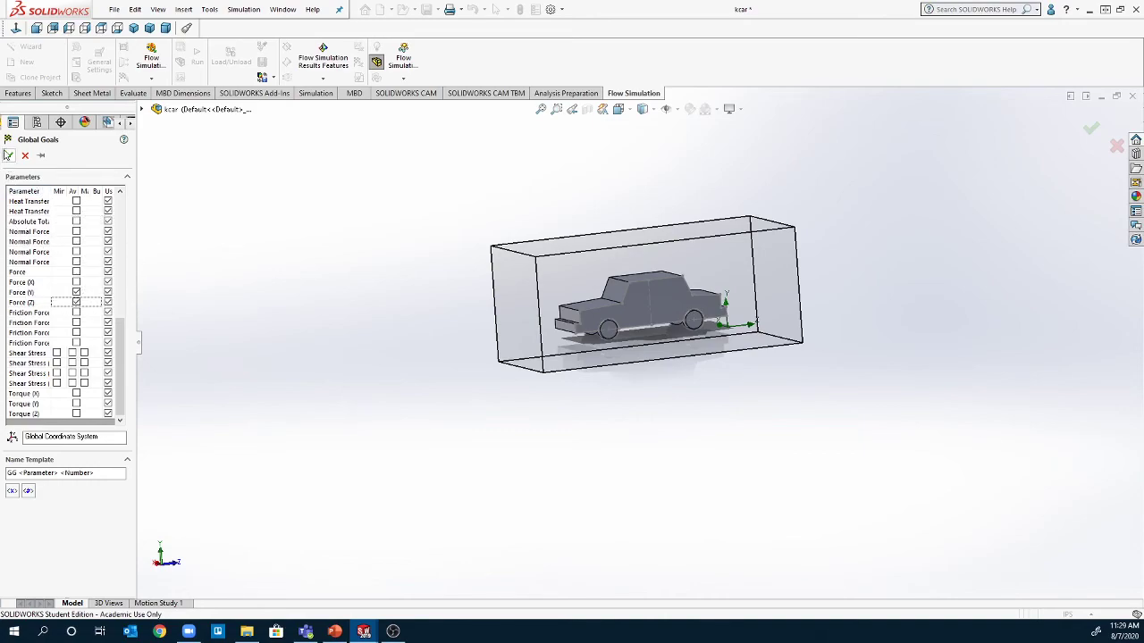
{"action": "left_click", "coordinate": [8, 156]}
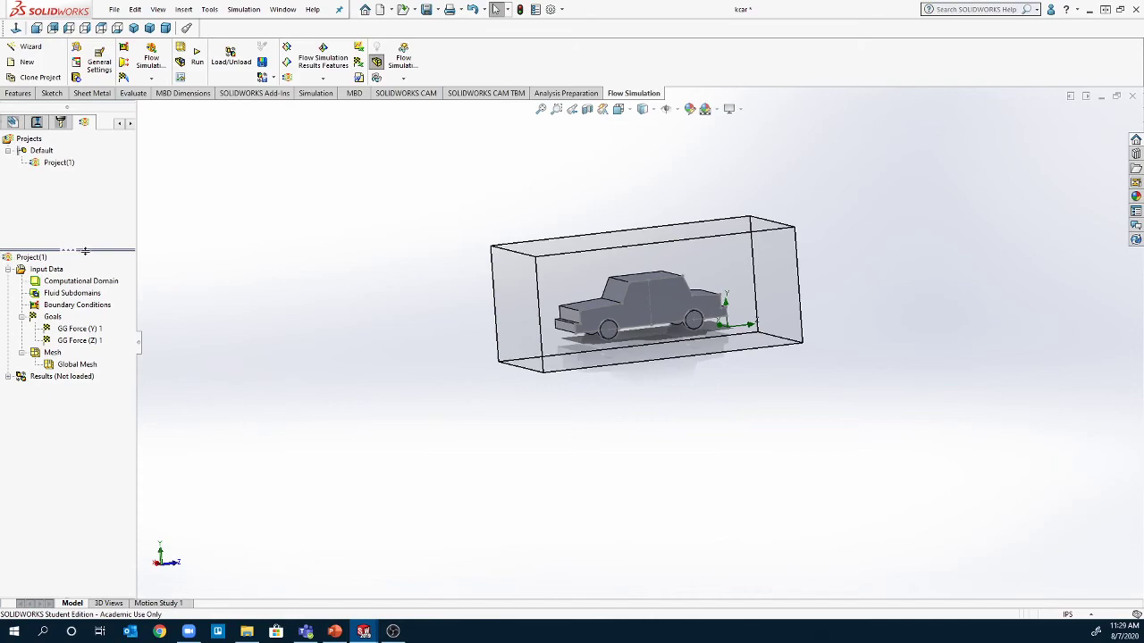
Step: Set the automatic global mesh's initial level to 5 and accept the mesh settings
{"action": "right_click", "coordinate": [64, 369]}
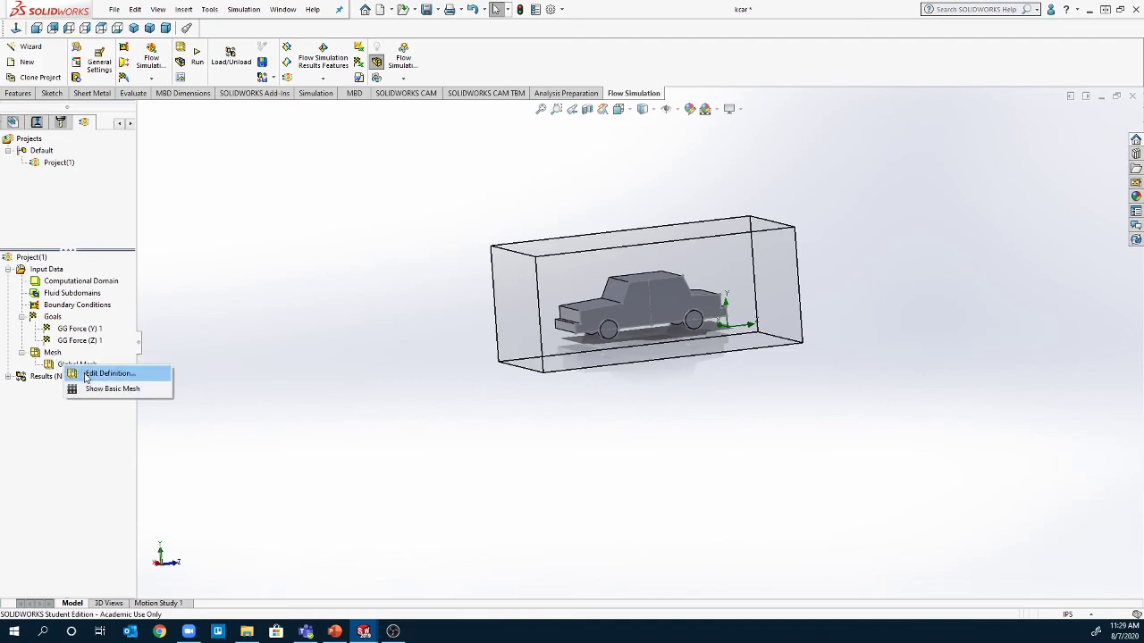
{"action": "left_click", "coordinate": [94, 375]}
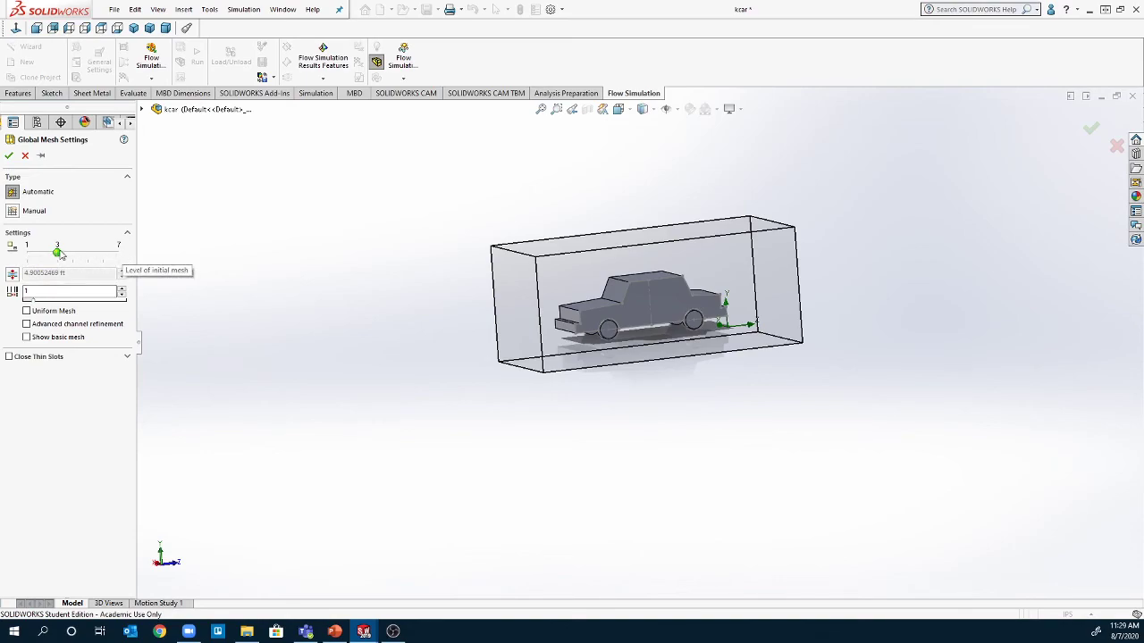
{"action": "left_click_drag", "start_coordinate": [59, 254], "coordinate": [88, 261]}
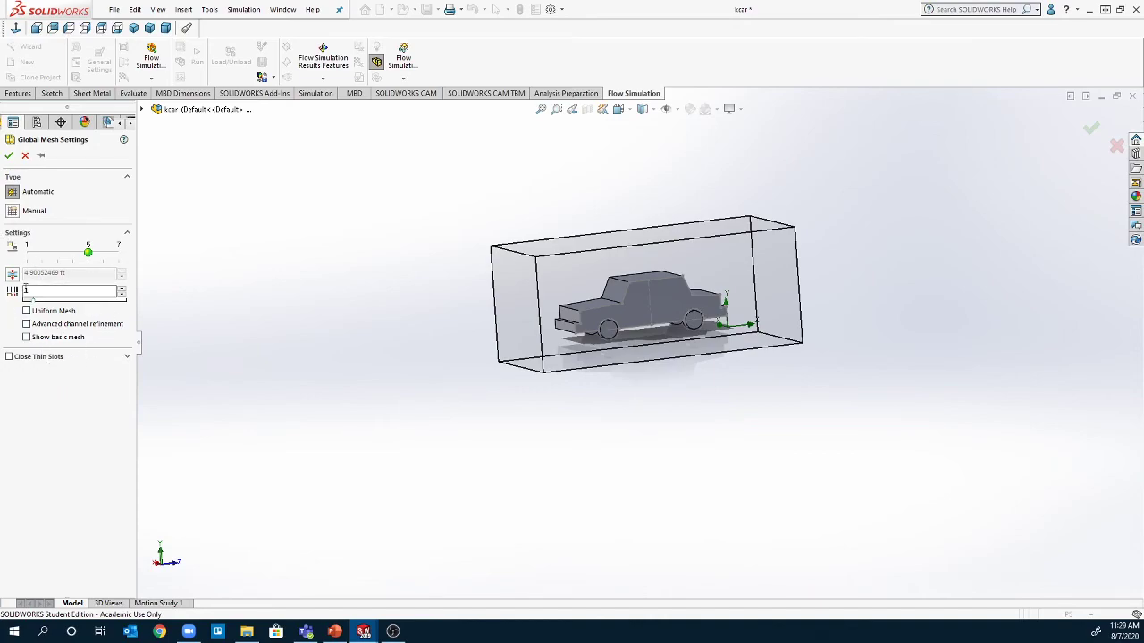
{"action": "left_click", "coordinate": [9, 156]}
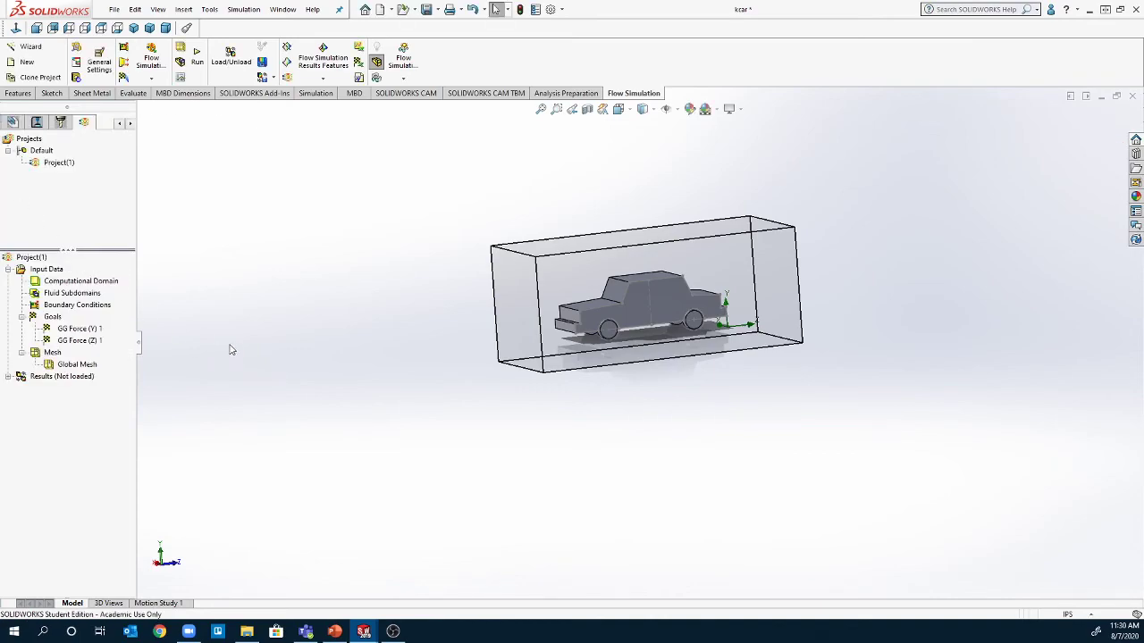
Step: Run a new calculation on this computer with all cores in use and results loaded on completion
{"action": "left_click", "coordinate": [205, 58]}
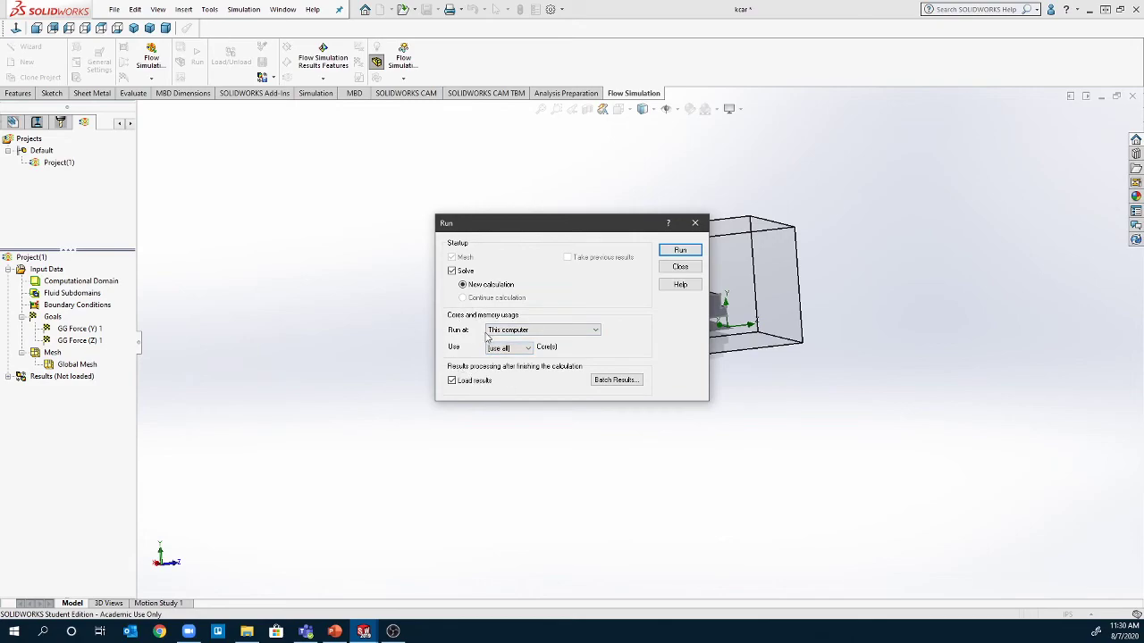
{"action": "left_click", "coordinate": [531, 329]}
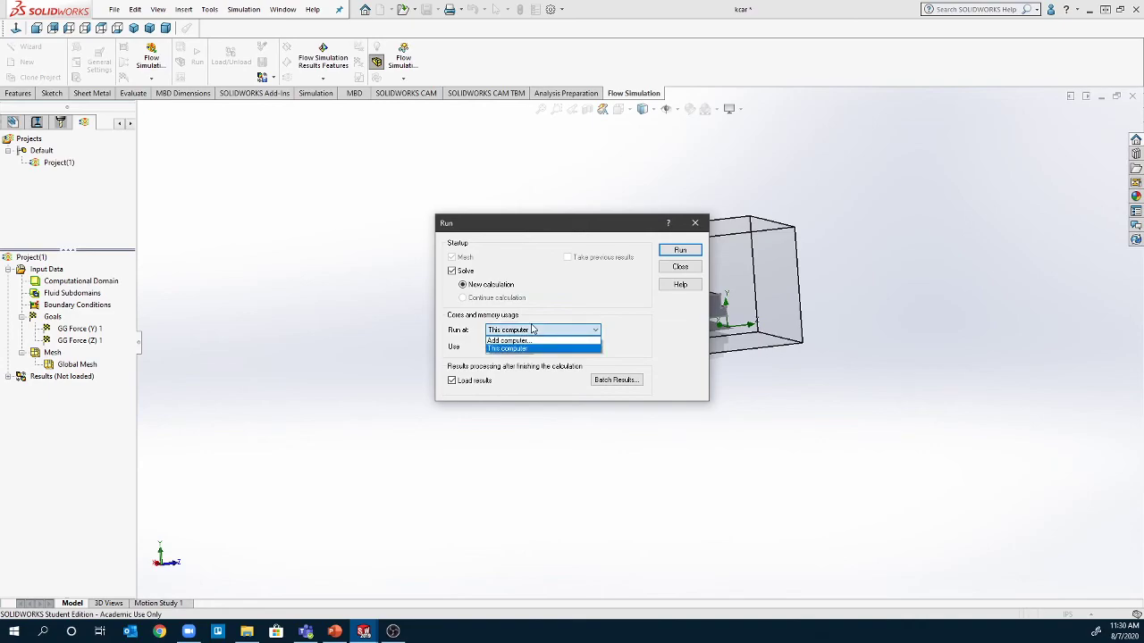
{"action": "left_click", "coordinate": [647, 342]}
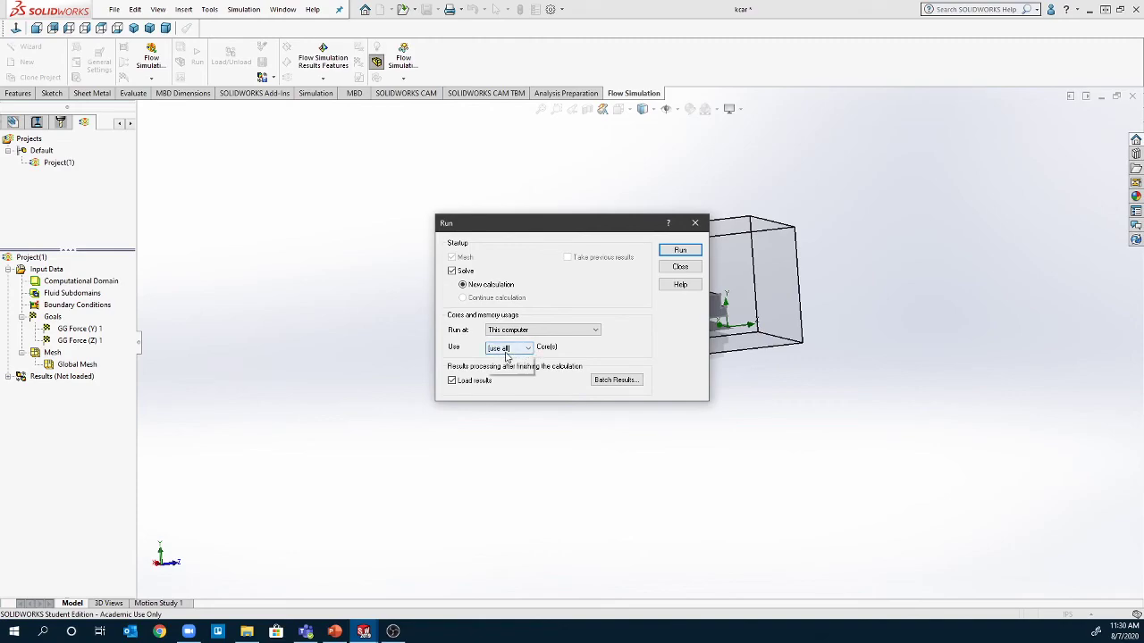
{"action": "left_click", "coordinate": [507, 349]}
{"action": "left_click", "coordinate": [587, 349]}
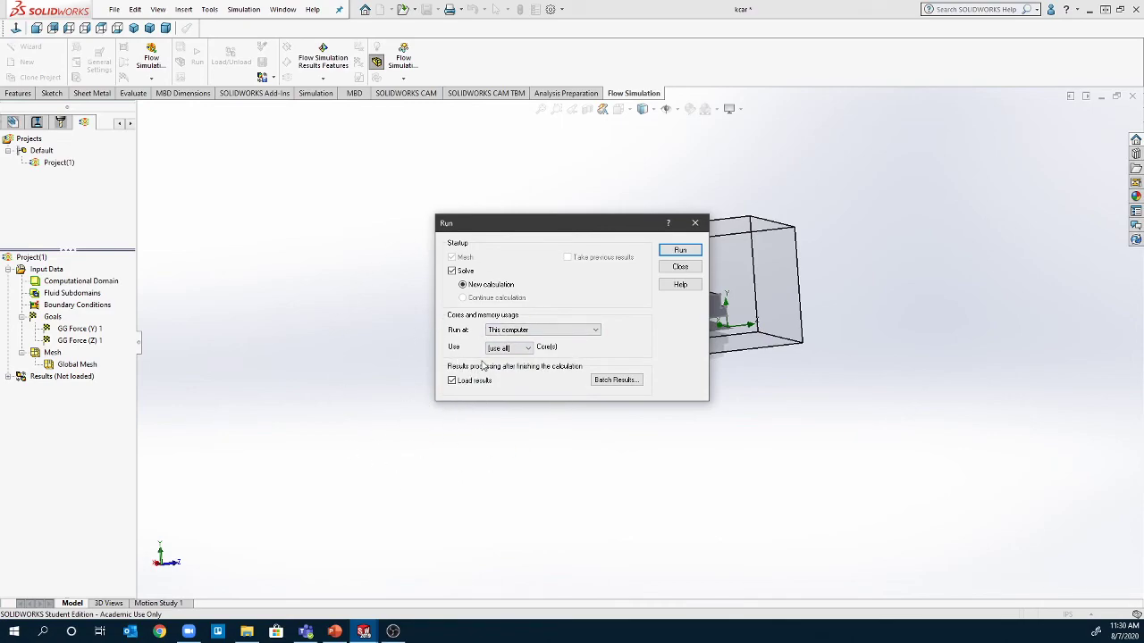
{"action": "left_click", "coordinate": [508, 347]}
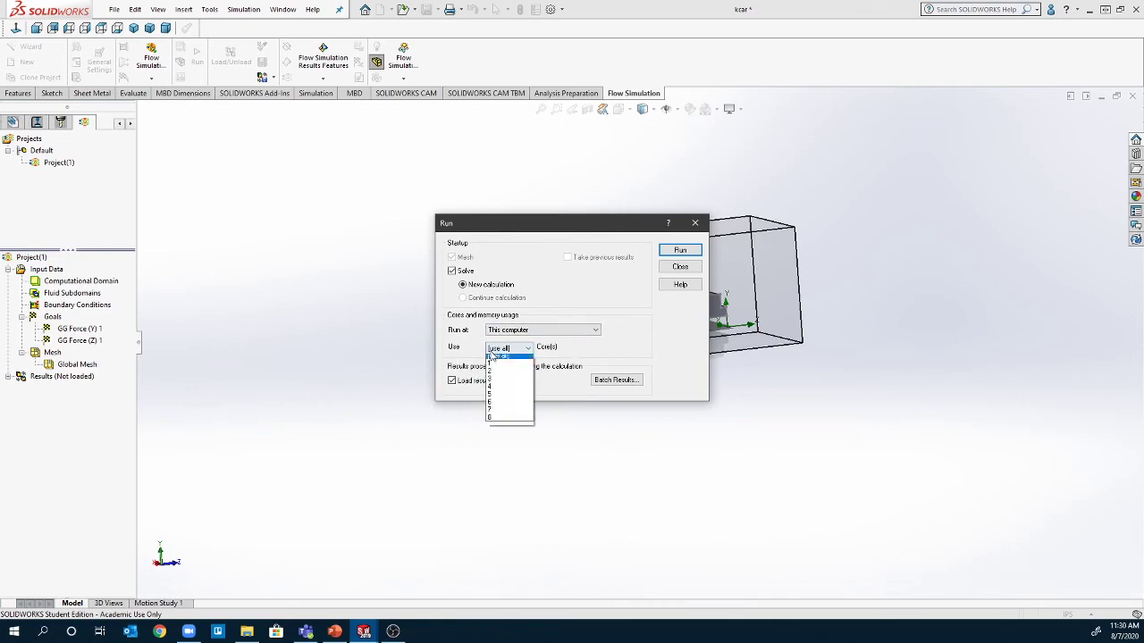
{"action": "left_click", "coordinate": [688, 350]}
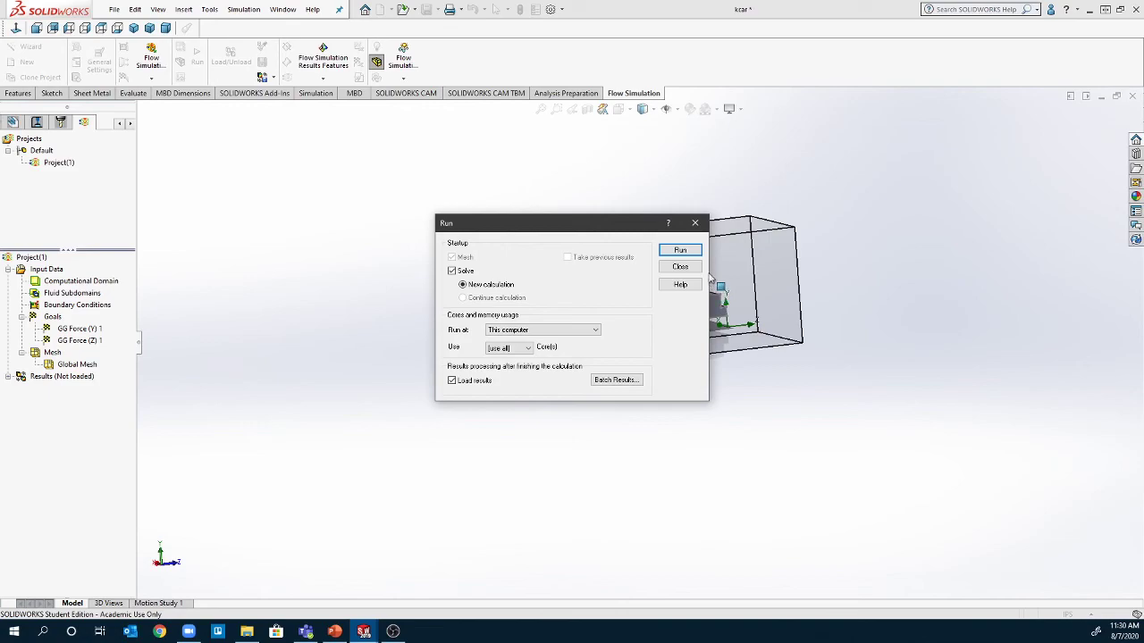
{"action": "left_click", "coordinate": [669, 252]}
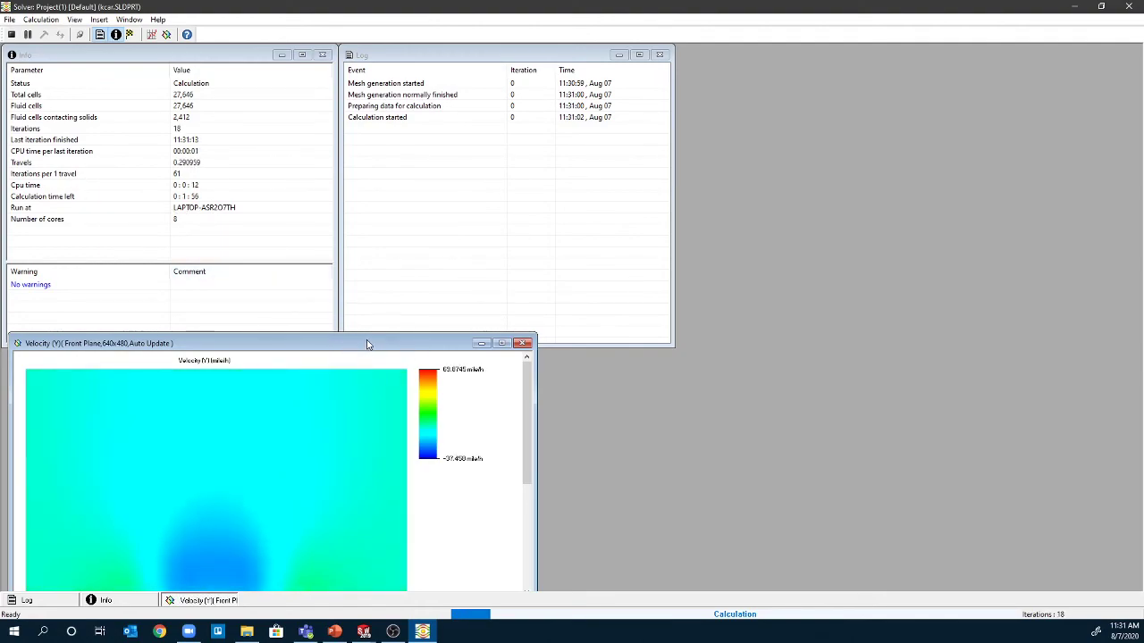
Step: Move the Velocity (Y) front plane preview clear of the solver info and examine both while the calculation runs
{"action": "left_click_drag", "start_coordinate": [368, 343], "coordinate": [412, 224]}
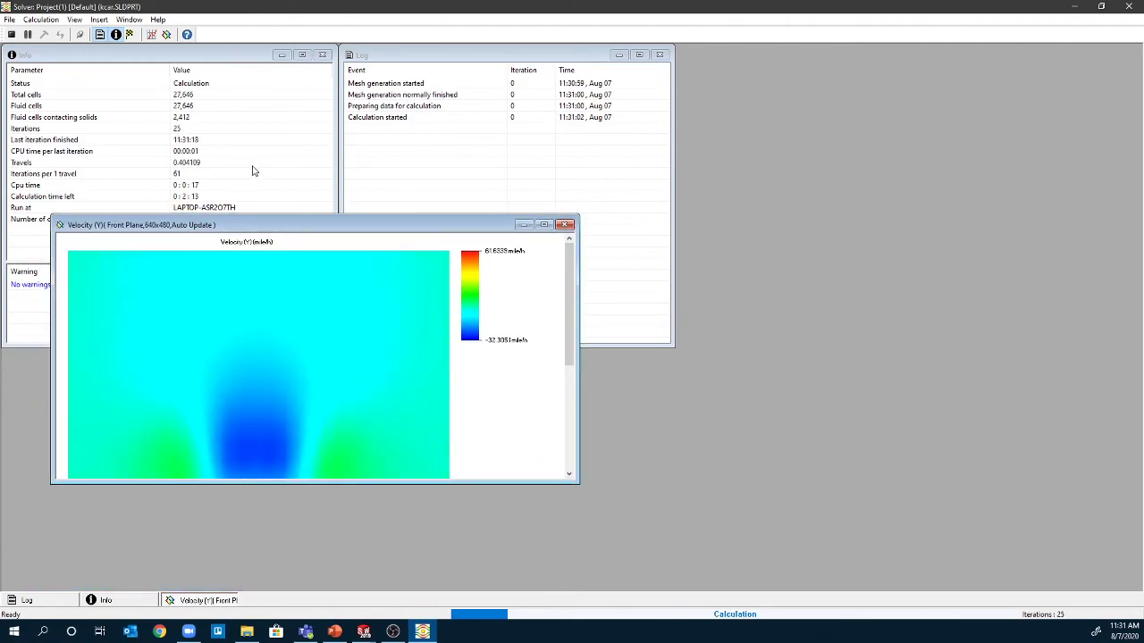
{"action": "left_click", "coordinate": [128, 19]}
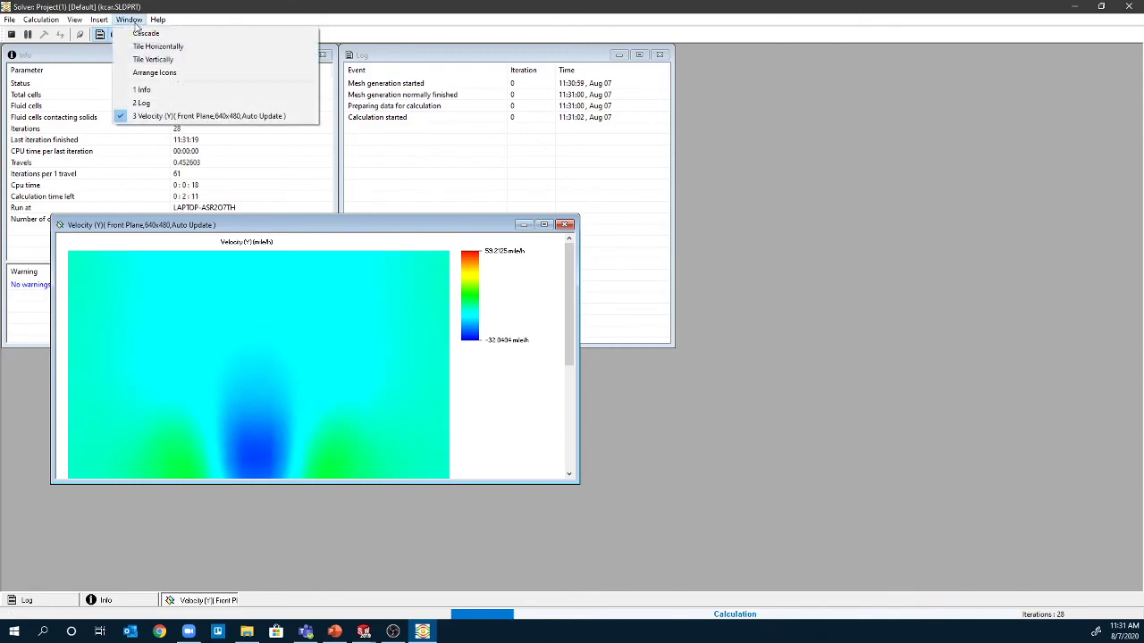
{"action": "mouse_move", "coordinate": [94, 25]}
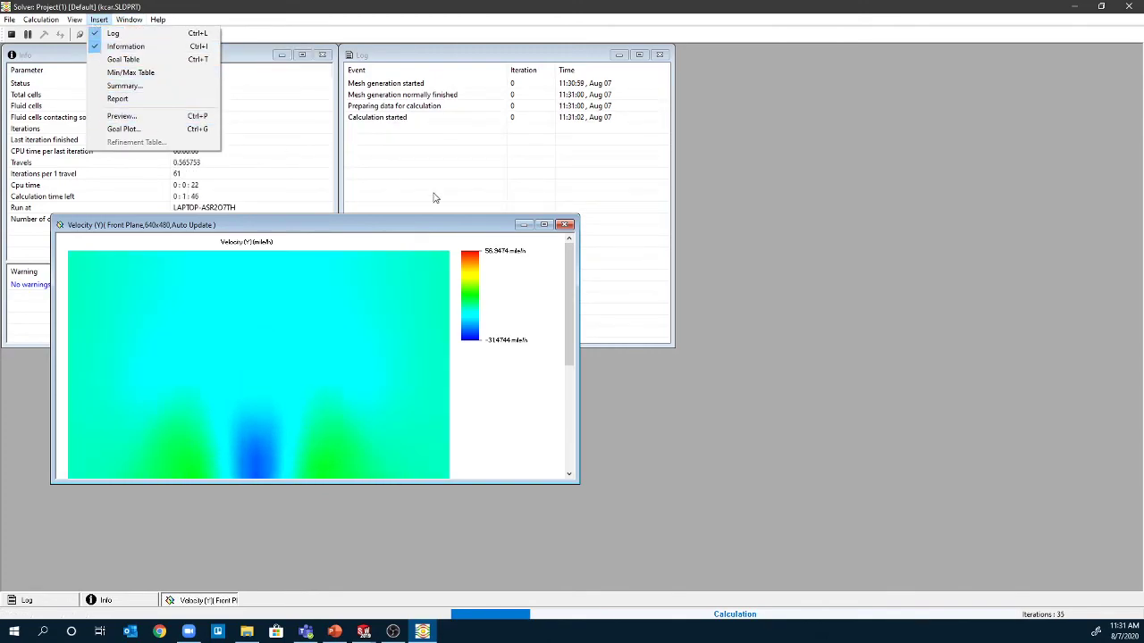
{"action": "left_click", "coordinate": [317, 248]}
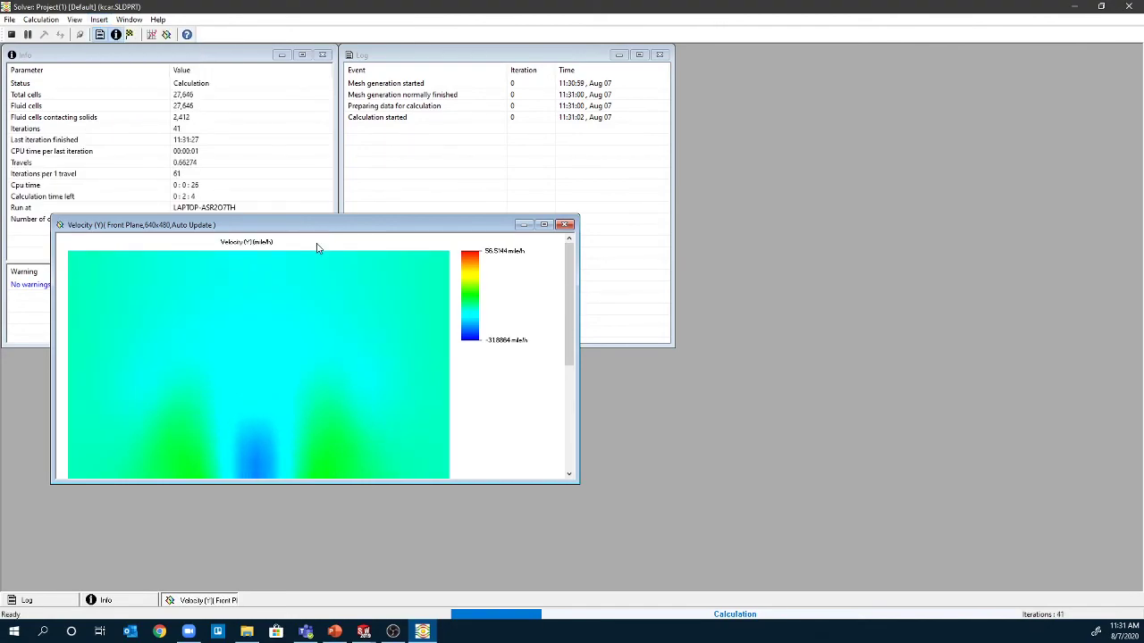
{"action": "left_click_drag", "start_coordinate": [247, 227], "coordinate": [579, 152]}
{"action": "scroll", "coordinate": [656, 281], "scroll_direction": "down", "scroll_amount": 5}
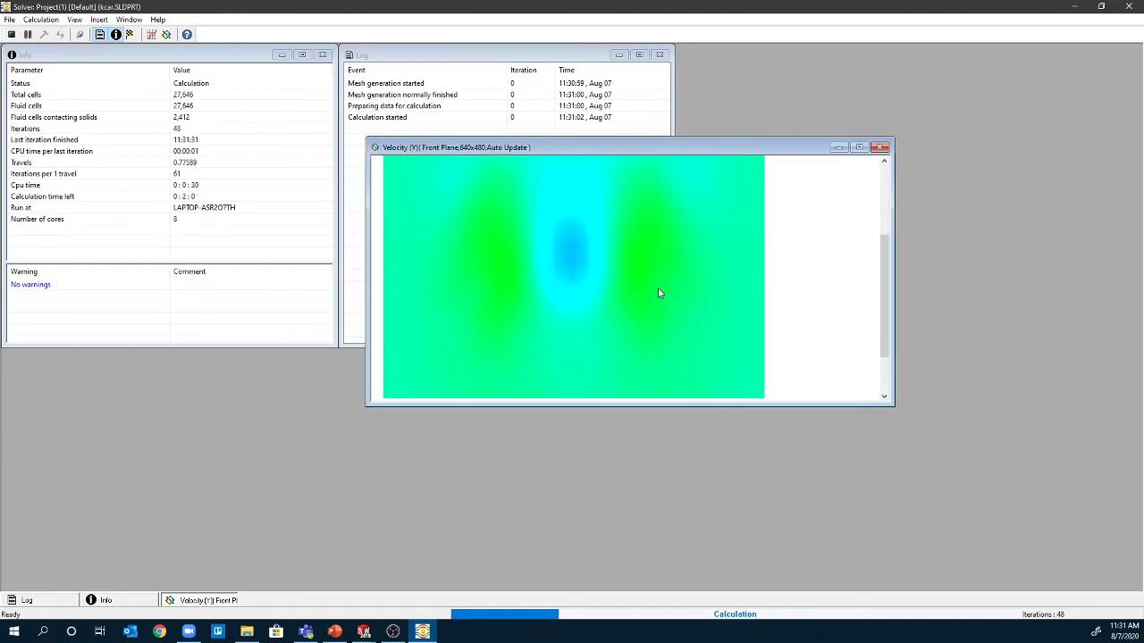
{"action": "scroll", "coordinate": [658, 290], "scroll_direction": "up", "scroll_amount": 2}
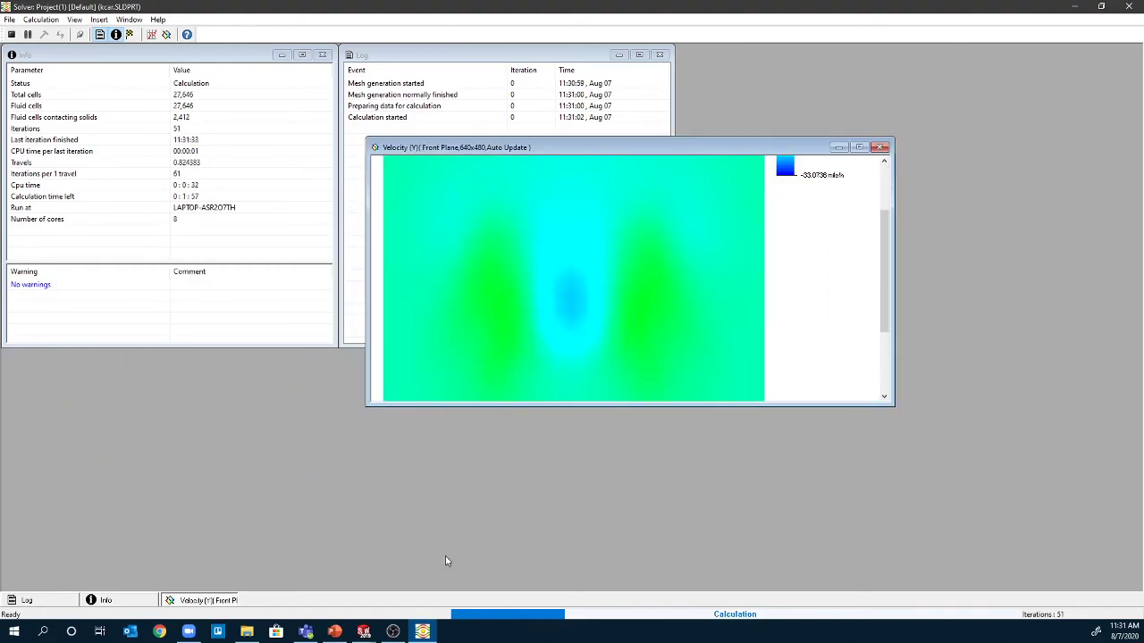
{"action": "mouse_move", "coordinate": [337, 631]}
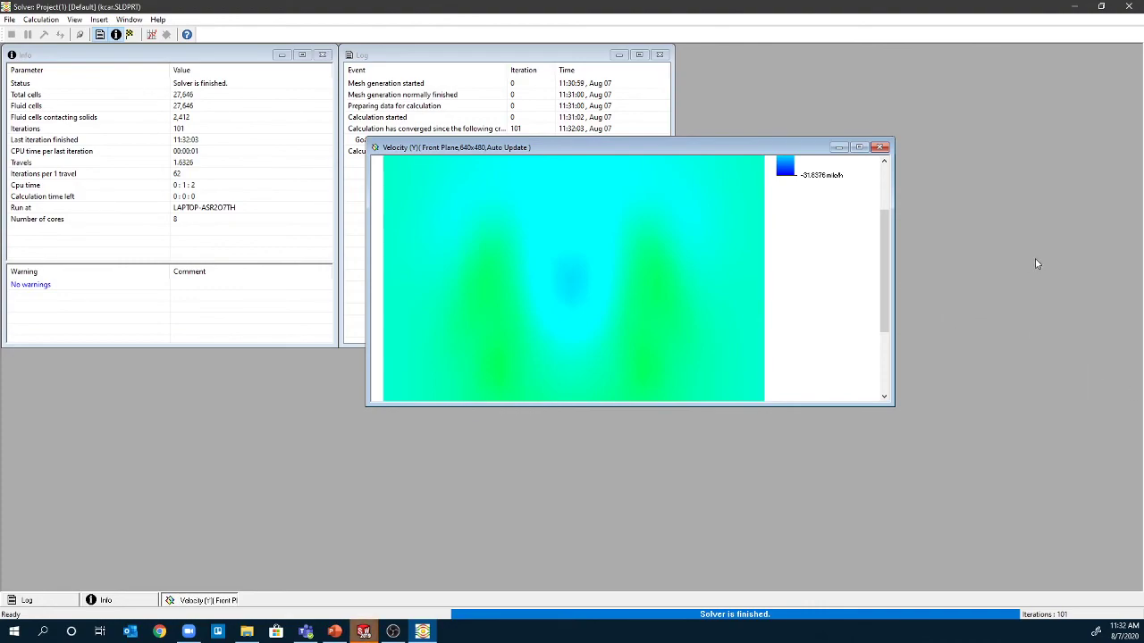
Step: Close the finished solver window and expand the project's loaded results
{"action": "left_click", "coordinate": [1127, 7]}
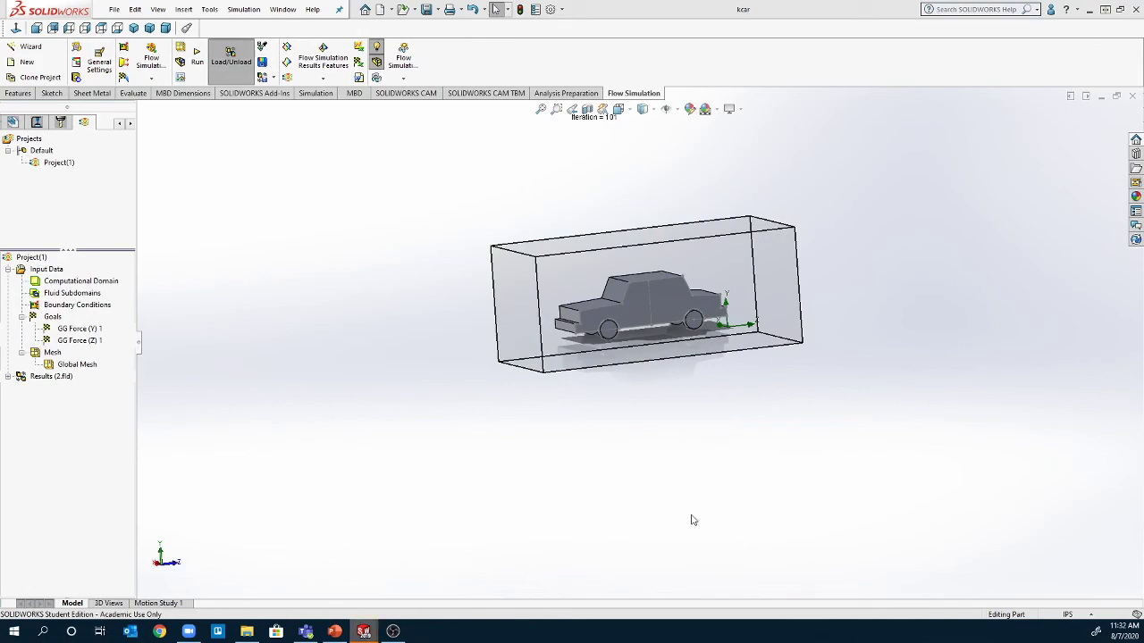
{"action": "left_click", "coordinate": [8, 378]}
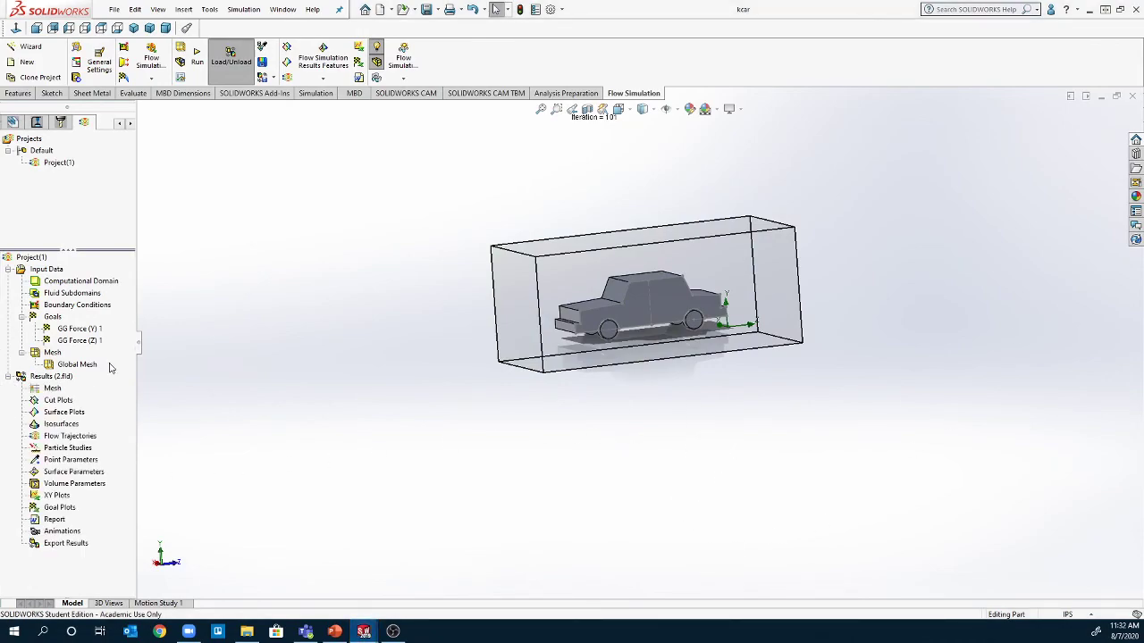
{"action": "middle_click_drag", "start_coordinate": [685, 454], "coordinate": [840, 483]}
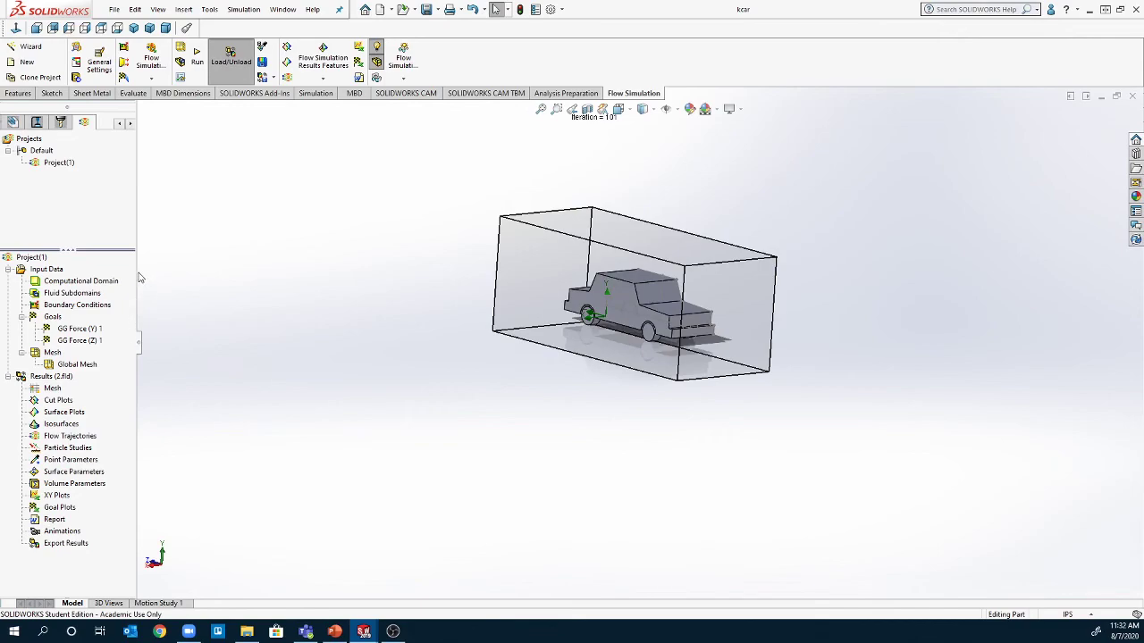
{"action": "middle_click_drag", "start_coordinate": [480, 388], "coordinate": [512, 365]}
{"action": "right_click", "coordinate": [62, 377]}
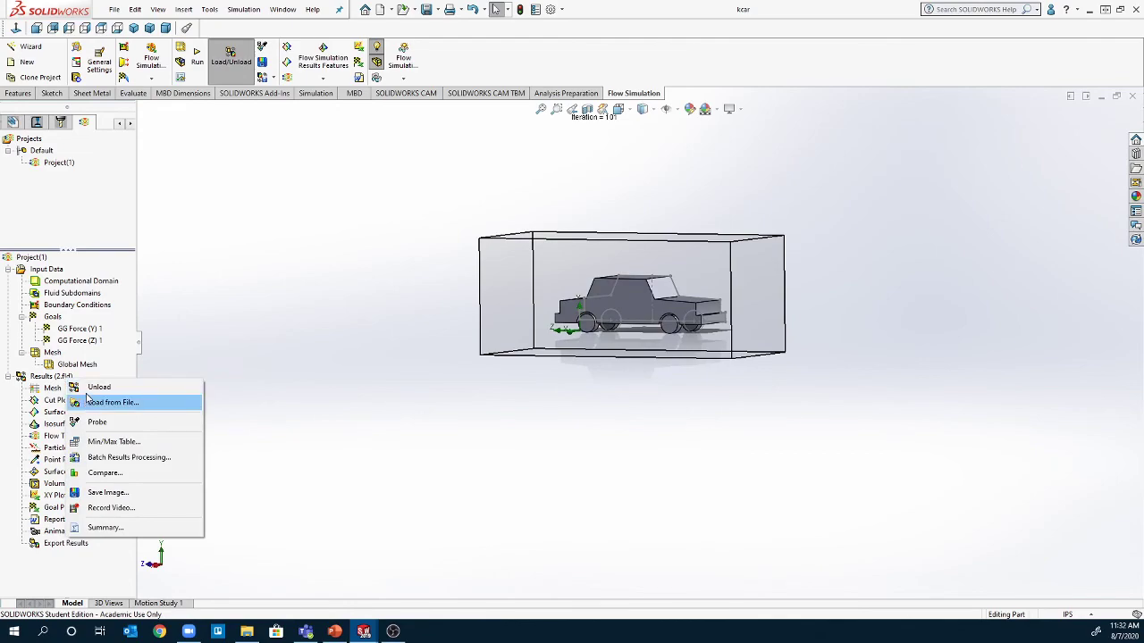
{"action": "left_click", "coordinate": [391, 417]}
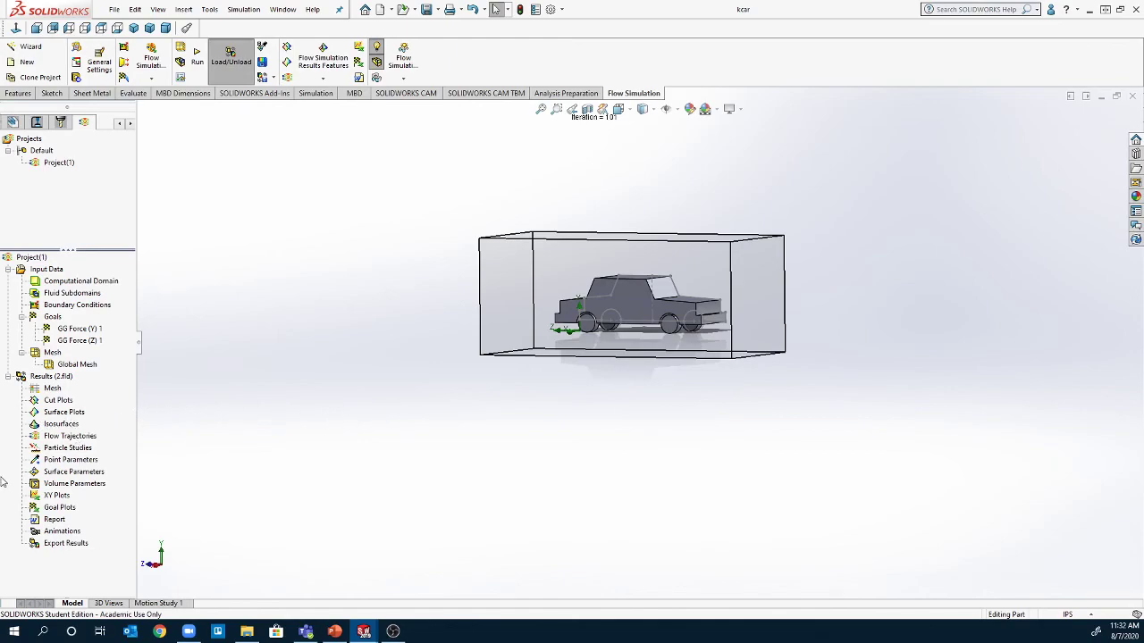
Step: Insert a goal plot with all goals selected and show its summary table
{"action": "right_click", "coordinate": [55, 508]}
{"action": "left_click", "coordinate": [73, 518]}
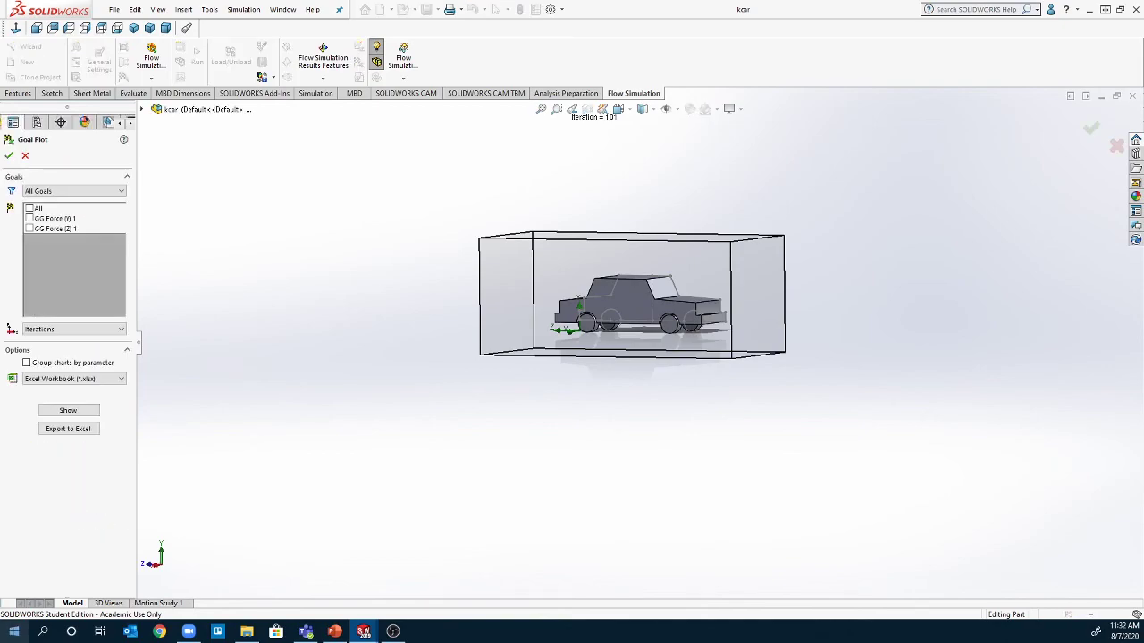
{"action": "left_click", "coordinate": [30, 209]}
{"action": "left_click", "coordinate": [30, 208]}
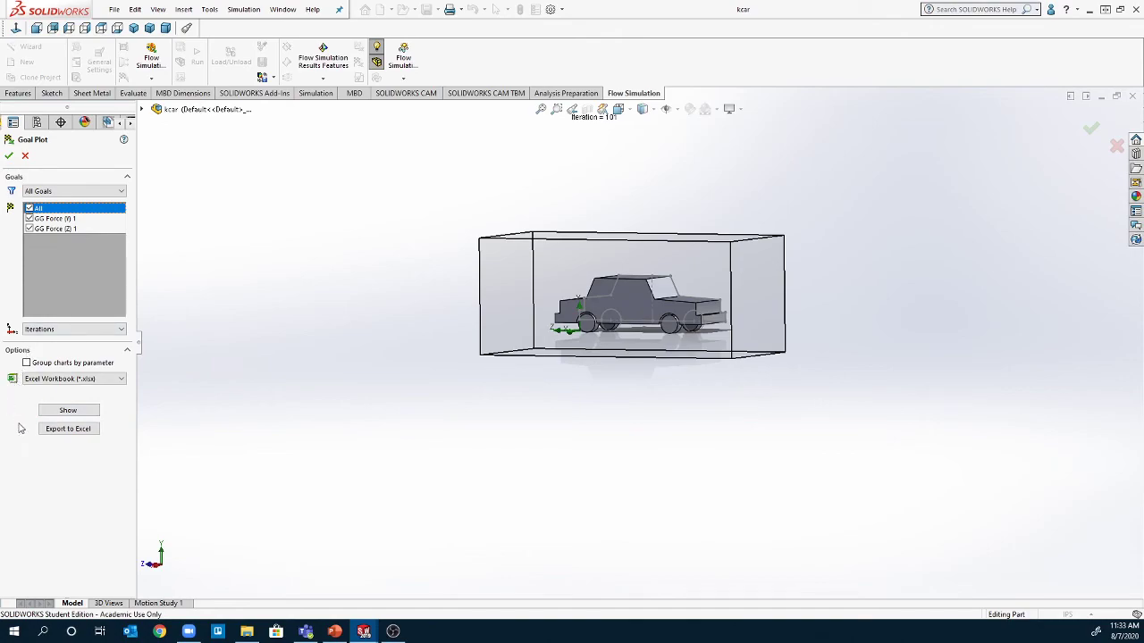
{"action": "left_click", "coordinate": [44, 412]}
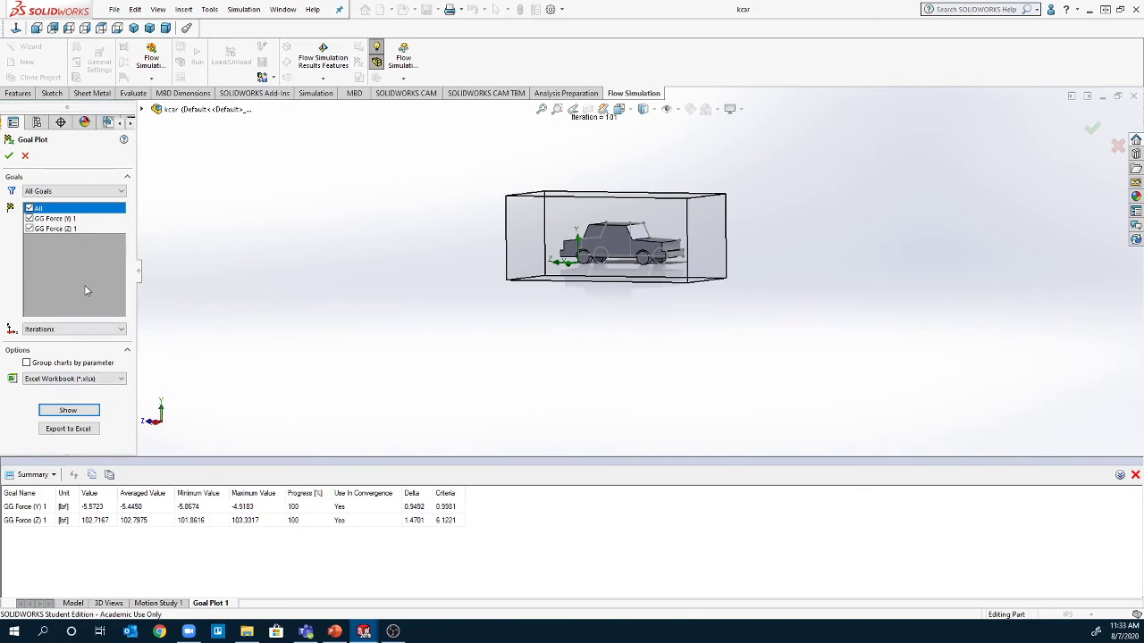
Step: Accept the goal plot and insert flow trajectories starting from the car's front bumper, grille, hood and windshield faces
{"action": "left_click", "coordinate": [11, 154]}
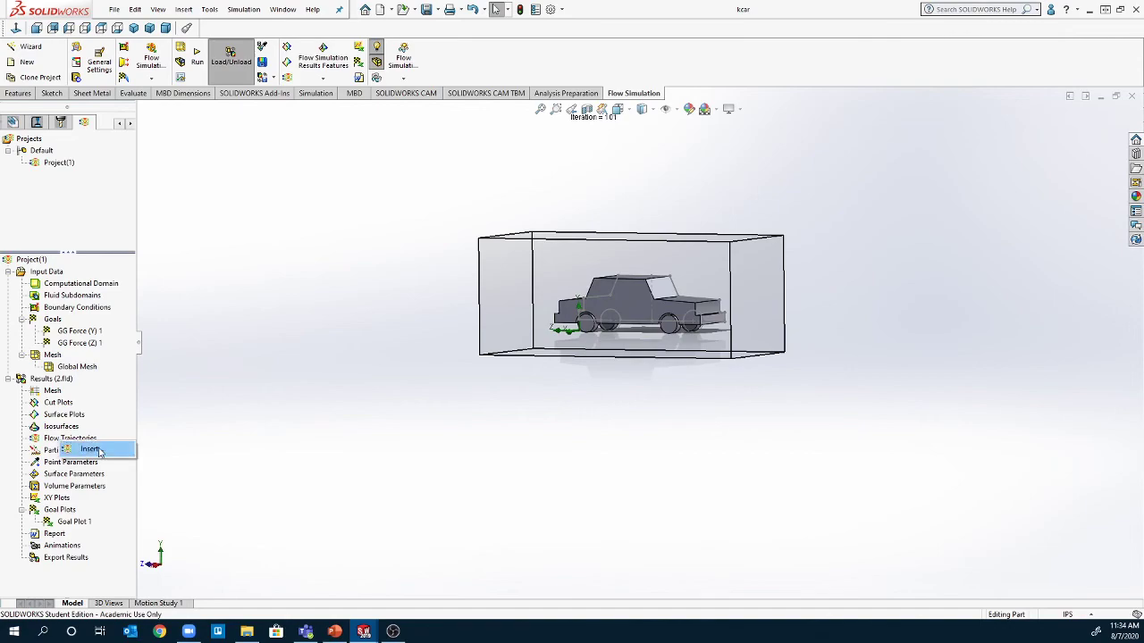
{"action": "double_click", "coordinate": [91, 439]}
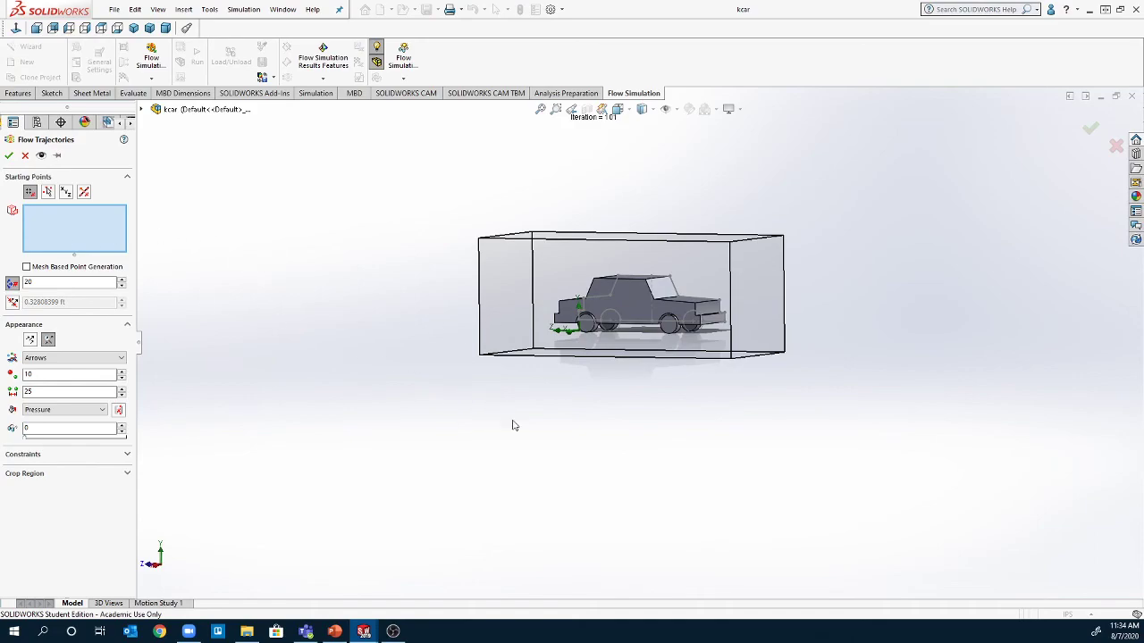
{"action": "scroll", "coordinate": [674, 314], "scroll_direction": "down", "scroll_amount": 5}
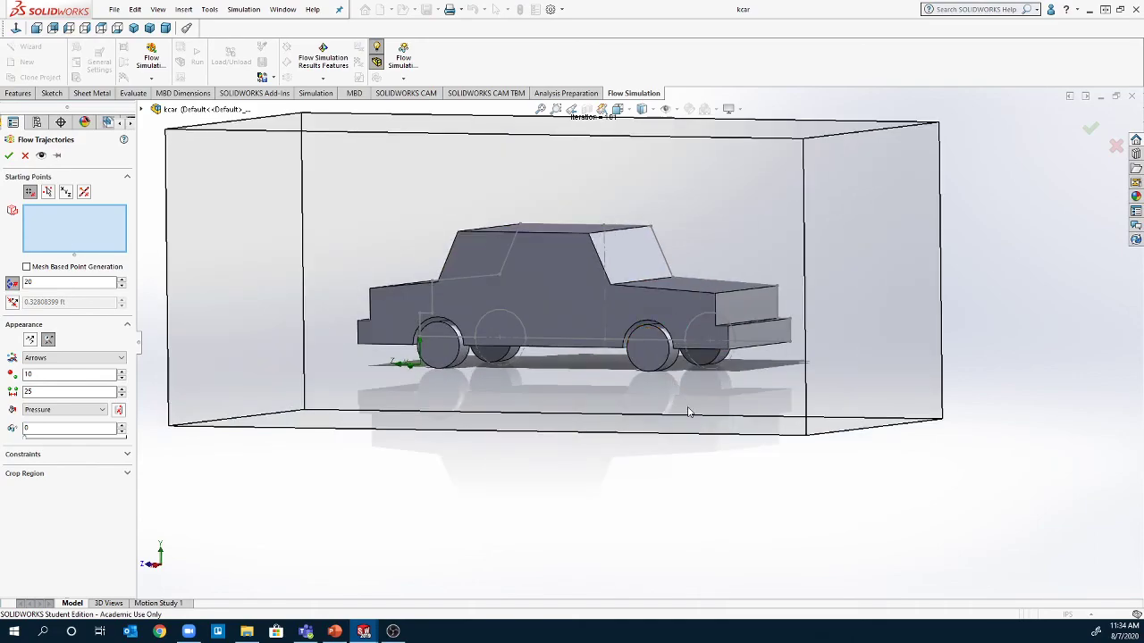
{"action": "left_click", "coordinate": [741, 322]}
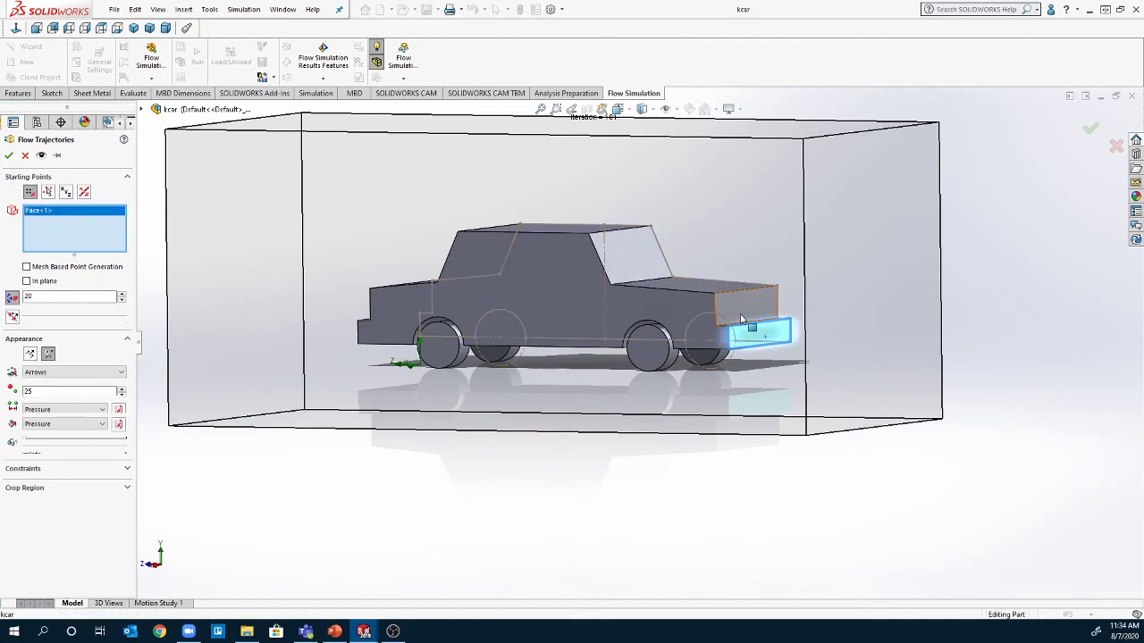
{"action": "left_click", "coordinate": [722, 305]}
{"action": "left_click", "coordinate": [676, 282]}
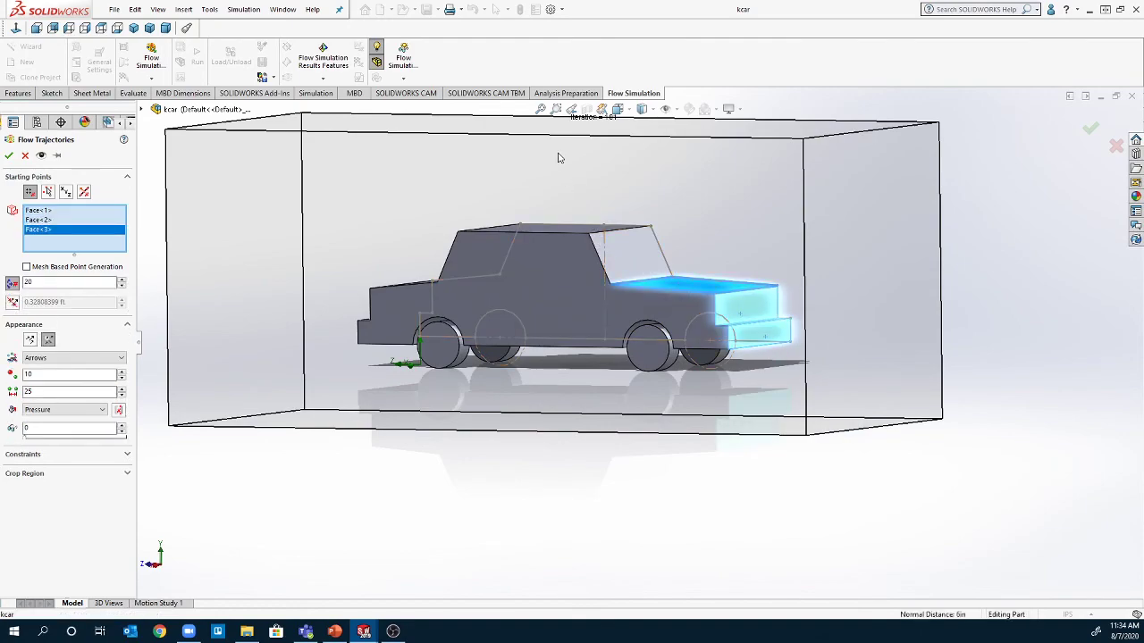
{"action": "left_click", "coordinate": [618, 259]}
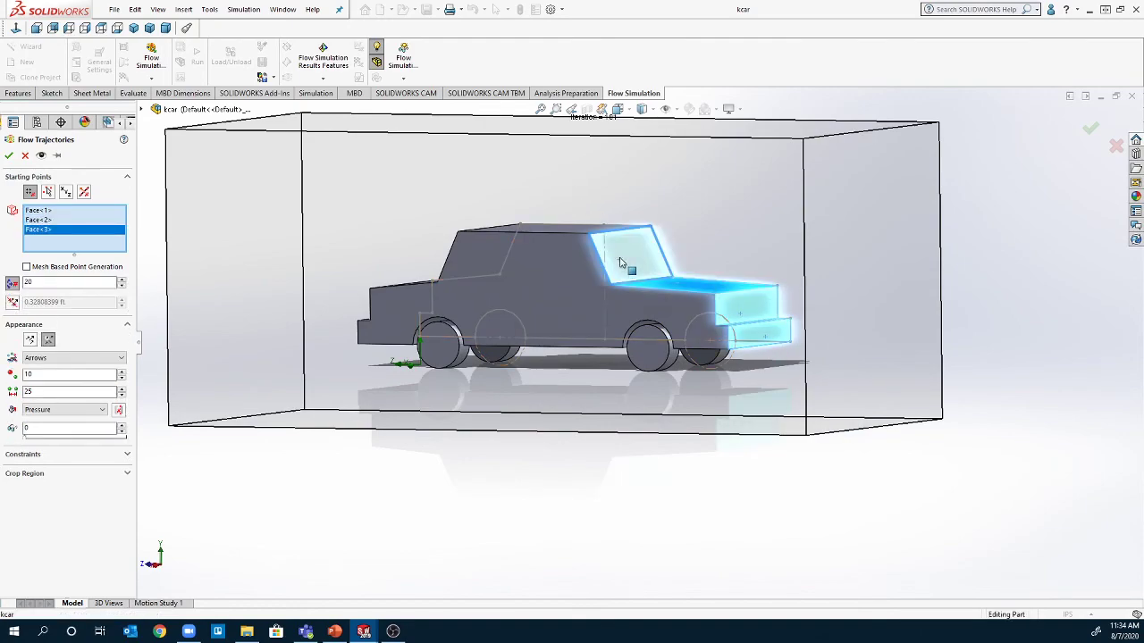
Step: Add the rear window, trunk lid, rear bumper and roof faces to the starting points, leaving out Sketch1
{"action": "left_click", "coordinate": [561, 225]}
{"action": "middle_click_drag", "start_coordinate": [404, 274], "coordinate": [443, 264]}
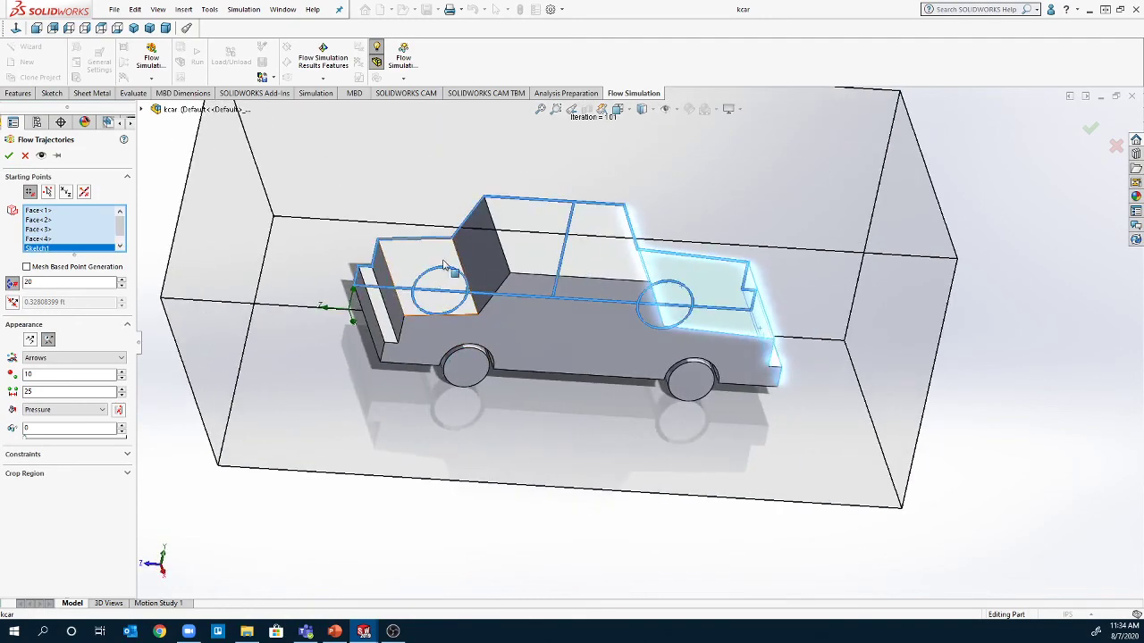
{"action": "left_click", "coordinate": [477, 257]}
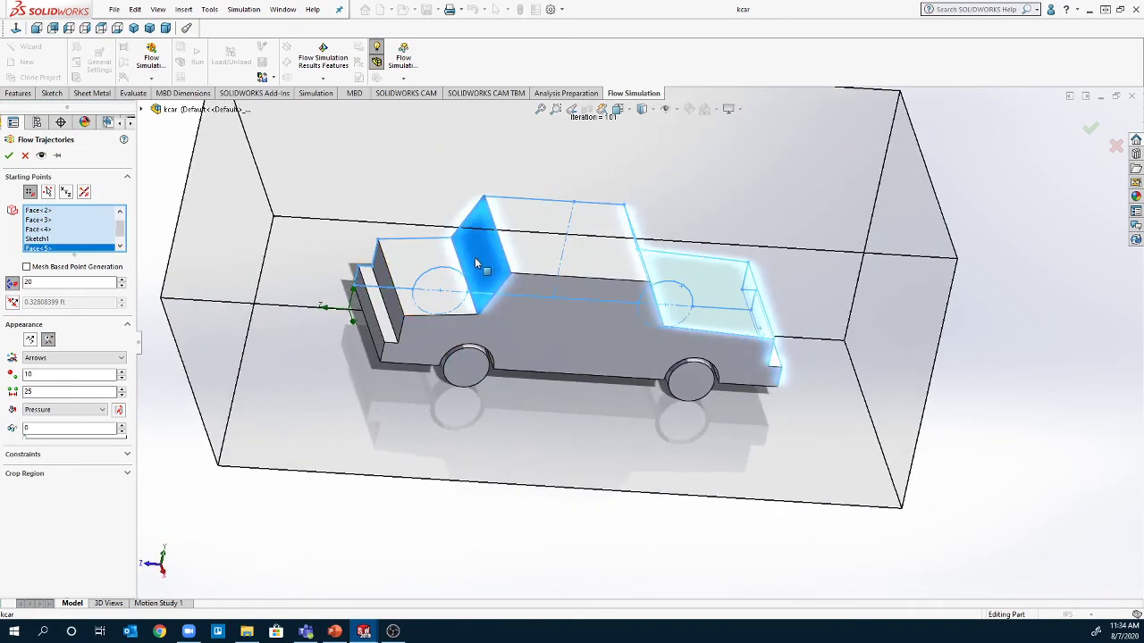
{"action": "left_click", "coordinate": [415, 265]}
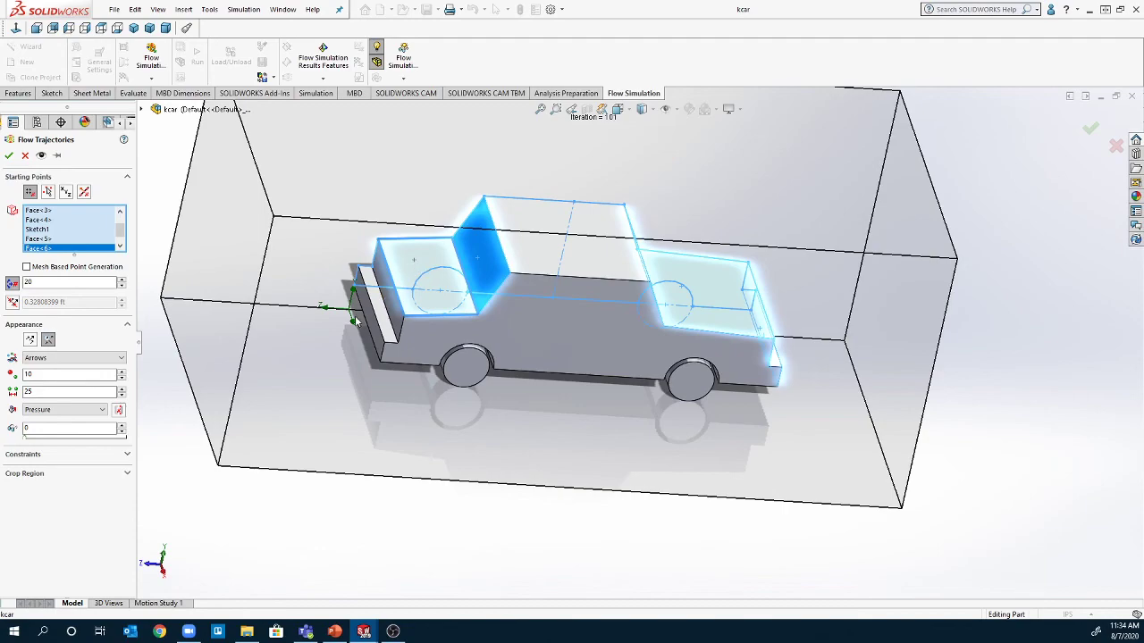
{"action": "left_click", "coordinate": [377, 338]}
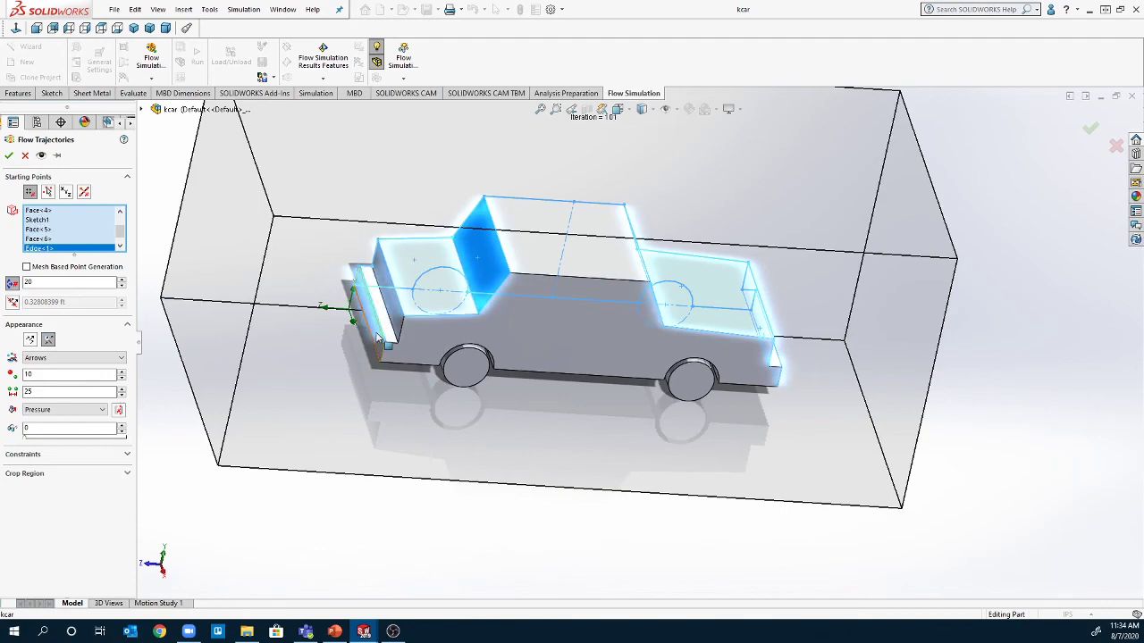
{"action": "left_click", "coordinate": [377, 337]}
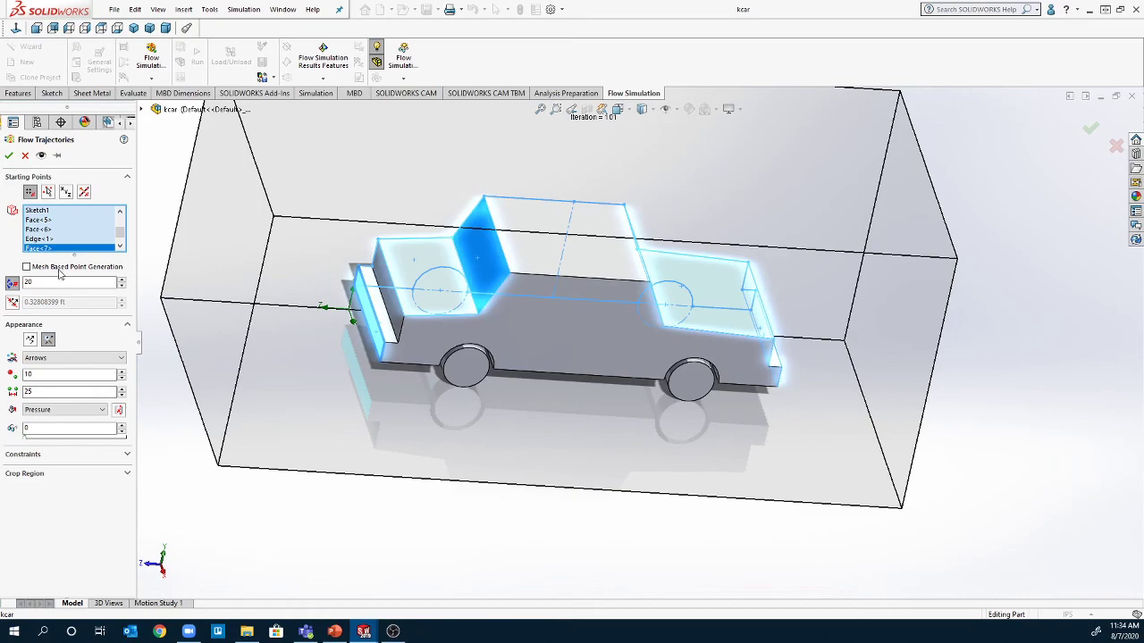
{"action": "left_click", "coordinate": [47, 213]}
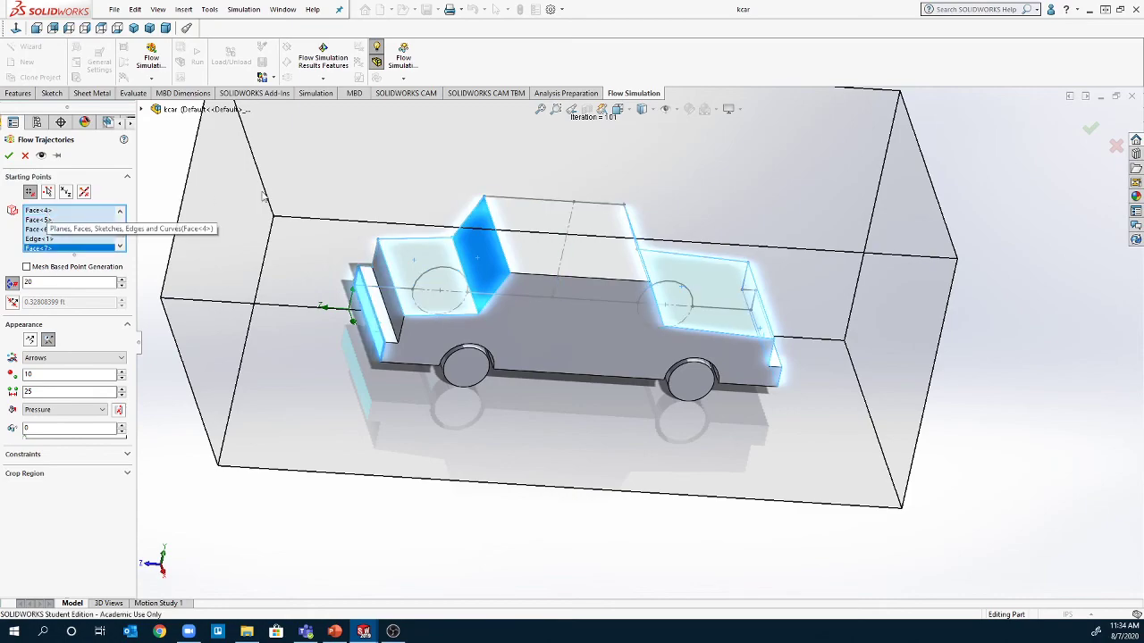
{"action": "left_click", "coordinate": [608, 268]}
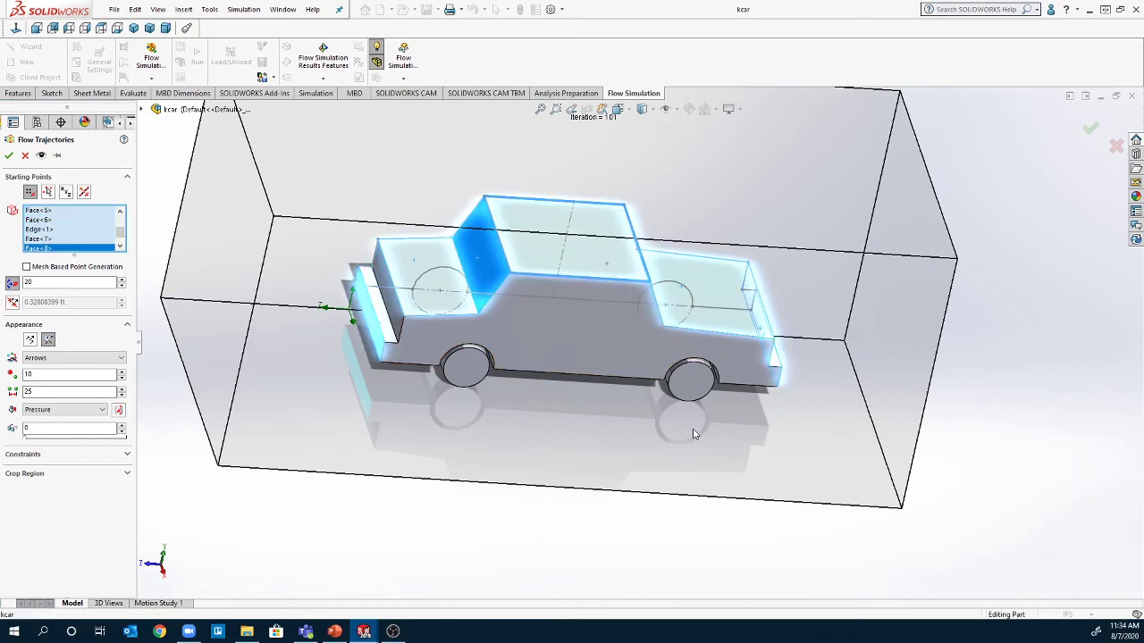
Step: Add the car's rear face and all underside faces, including those between the wheels, to the trajectory starting points
{"action": "middle_click_drag", "start_coordinate": [608, 268], "coordinate": [805, 315]}
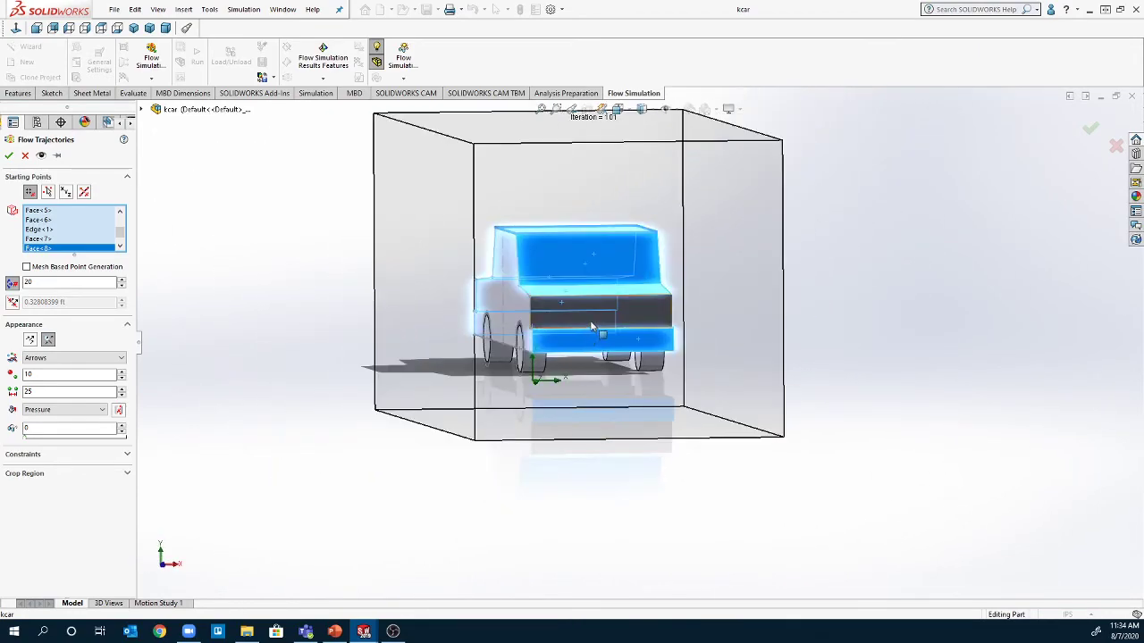
{"action": "left_click", "coordinate": [643, 304]}
{"action": "middle_click_drag", "start_coordinate": [672, 399], "coordinate": [711, 223]}
{"action": "left_click", "coordinate": [720, 212]}
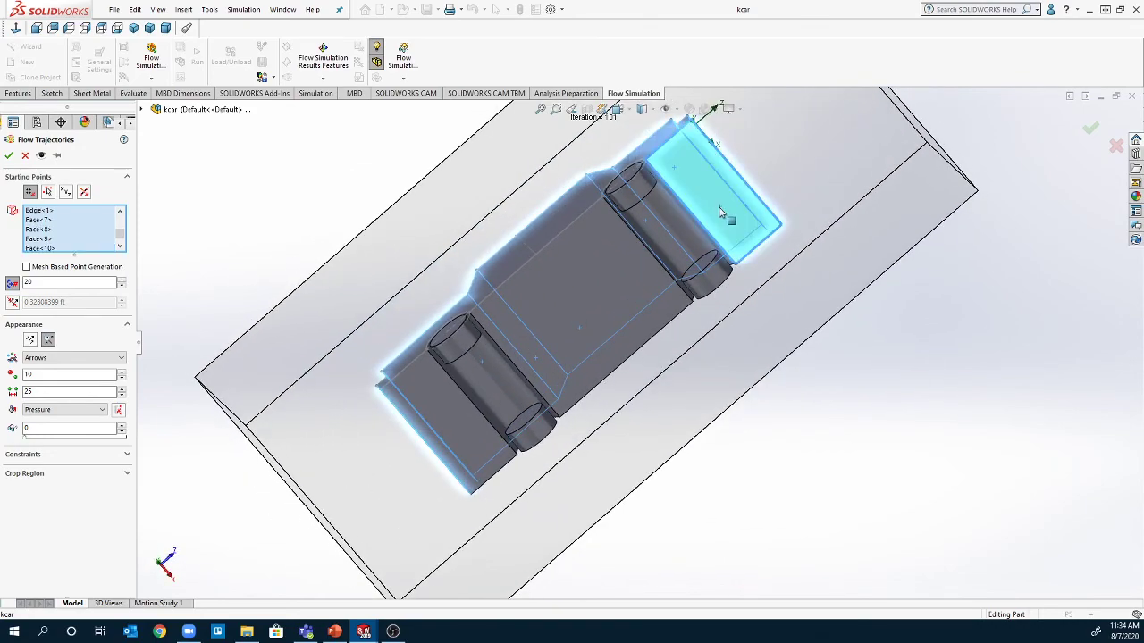
{"action": "left_click", "coordinate": [659, 230]}
{"action": "left_click", "coordinate": [588, 259]}
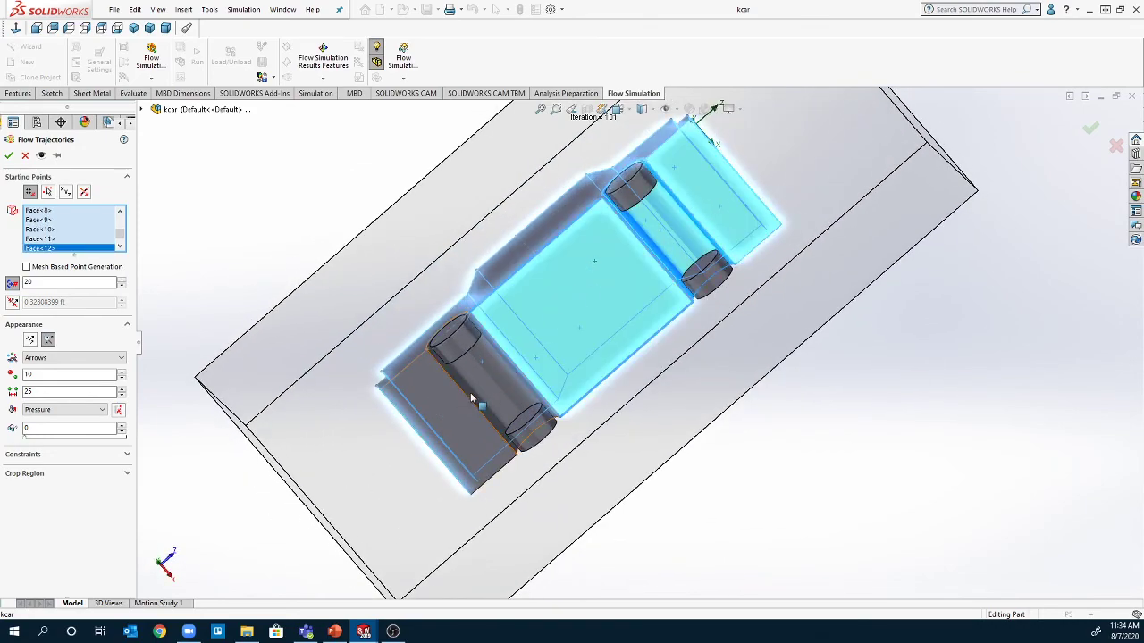
{"action": "left_click", "coordinate": [470, 391]}
{"action": "left_click", "coordinate": [447, 404]}
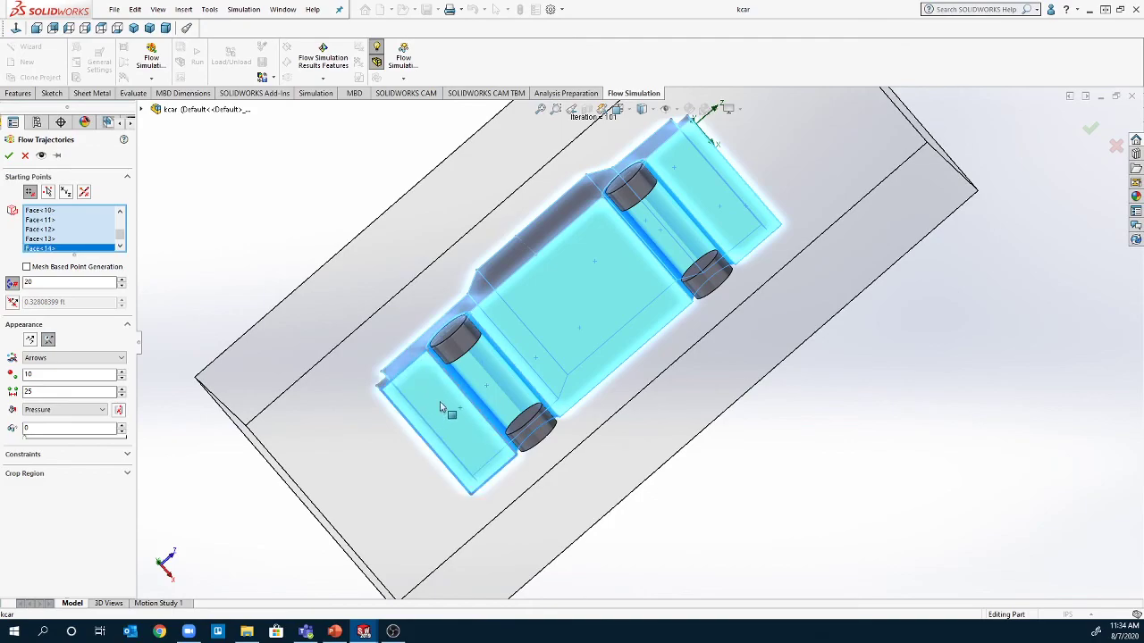
Step: Add the treads of all four wheels and both side faces of the car body to the starting points
{"action": "left_click", "coordinate": [456, 351]}
{"action": "left_click", "coordinate": [540, 433]}
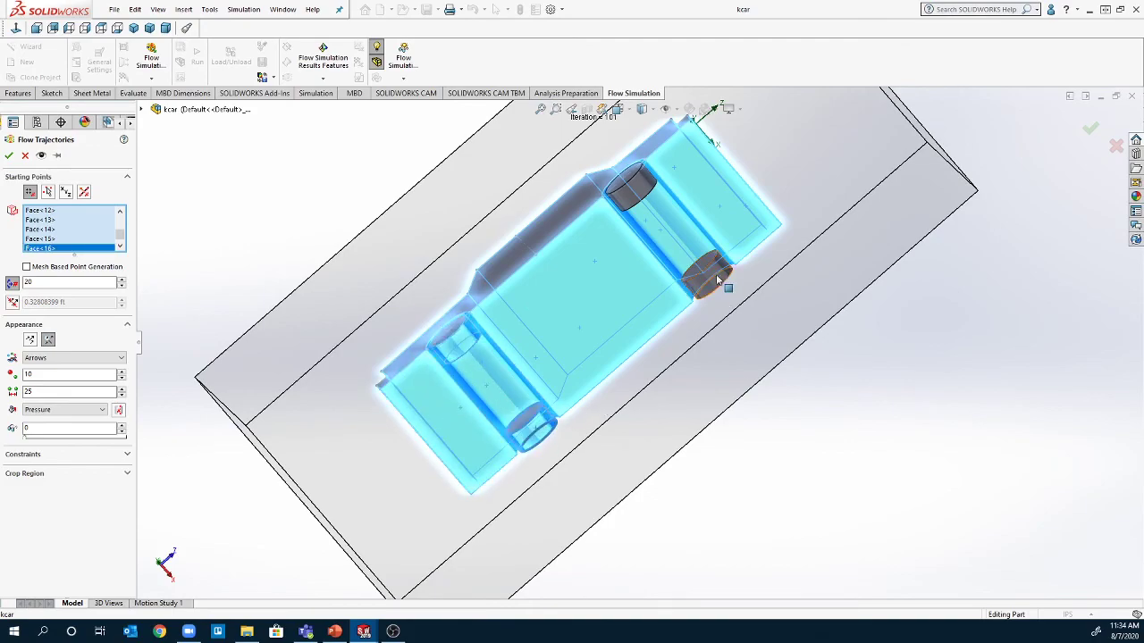
{"action": "left_click", "coordinate": [717, 279]}
{"action": "left_click", "coordinate": [632, 183]}
{"action": "middle_click_drag", "start_coordinate": [528, 304], "coordinate": [672, 362]}
{"action": "left_click", "coordinate": [598, 312]}
{"action": "middle_click_drag", "start_coordinate": [484, 400], "coordinate": [581, 272]}
{"action": "left_click", "coordinate": [540, 307]}
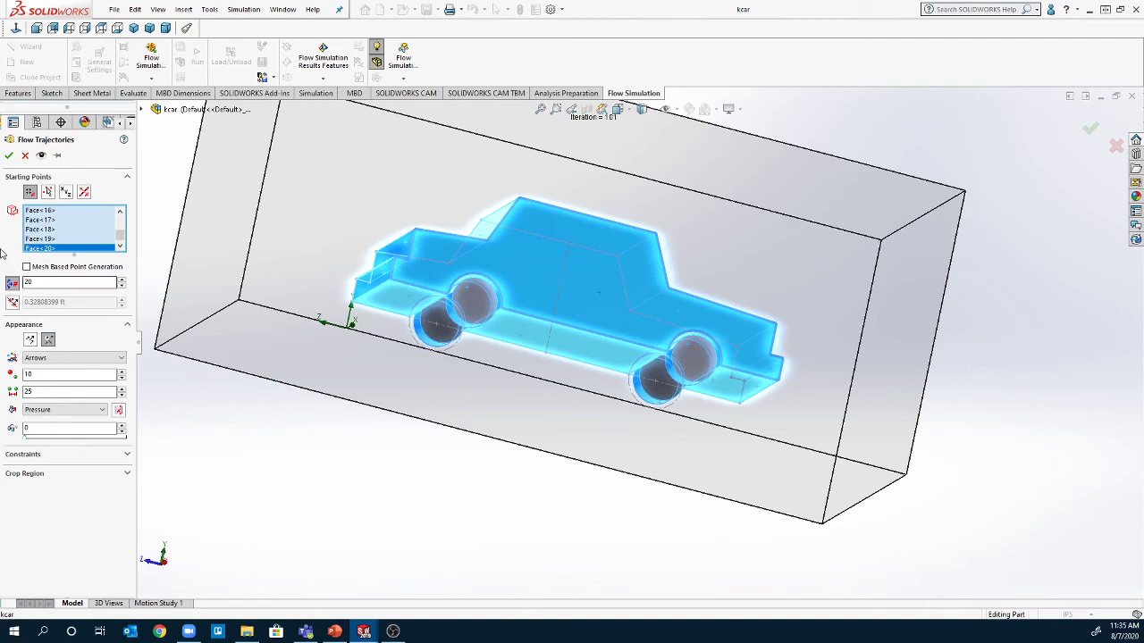
Step: Display the trajectories as spheres coloured by Velocity and generate the plot
{"action": "left_click", "coordinate": [37, 359]}
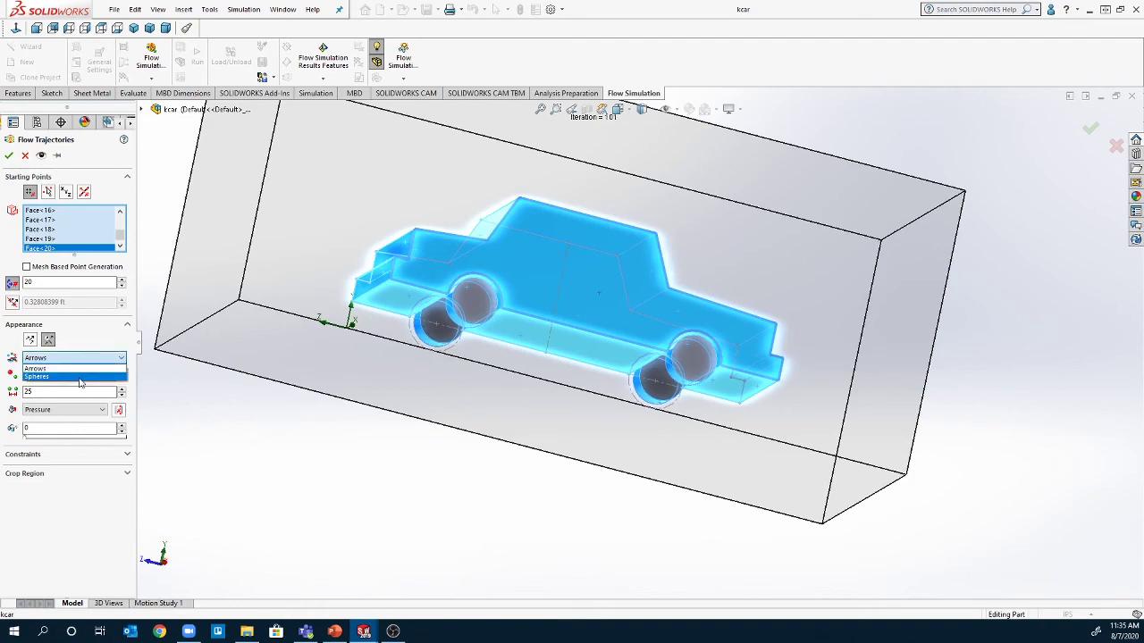
{"action": "left_click", "coordinate": [80, 378]}
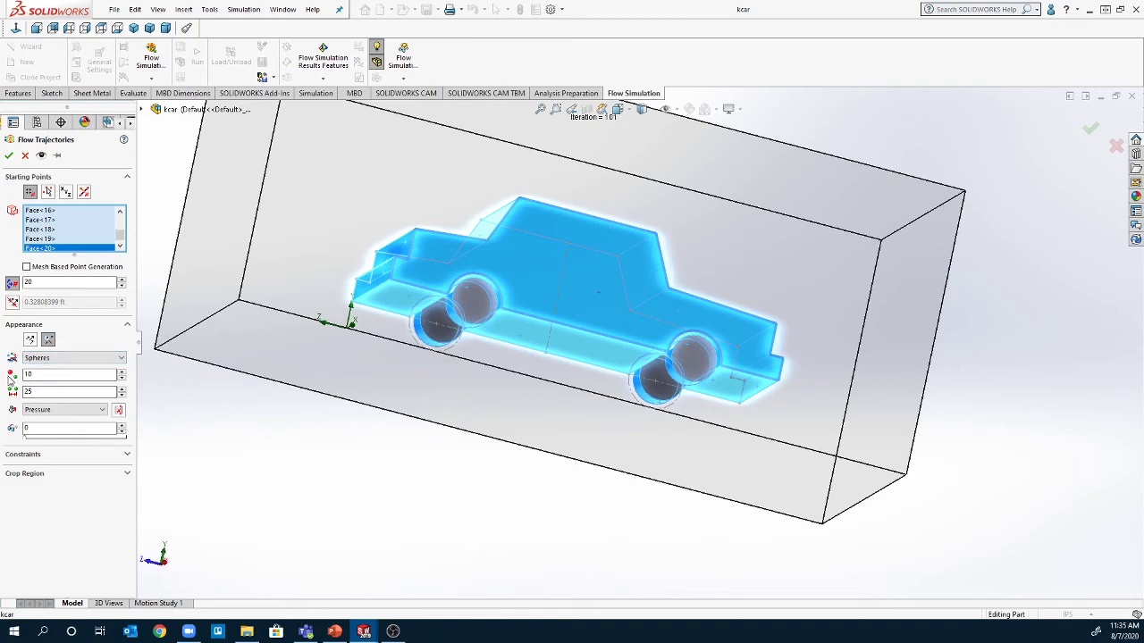
{"action": "left_click", "coordinate": [99, 410]}
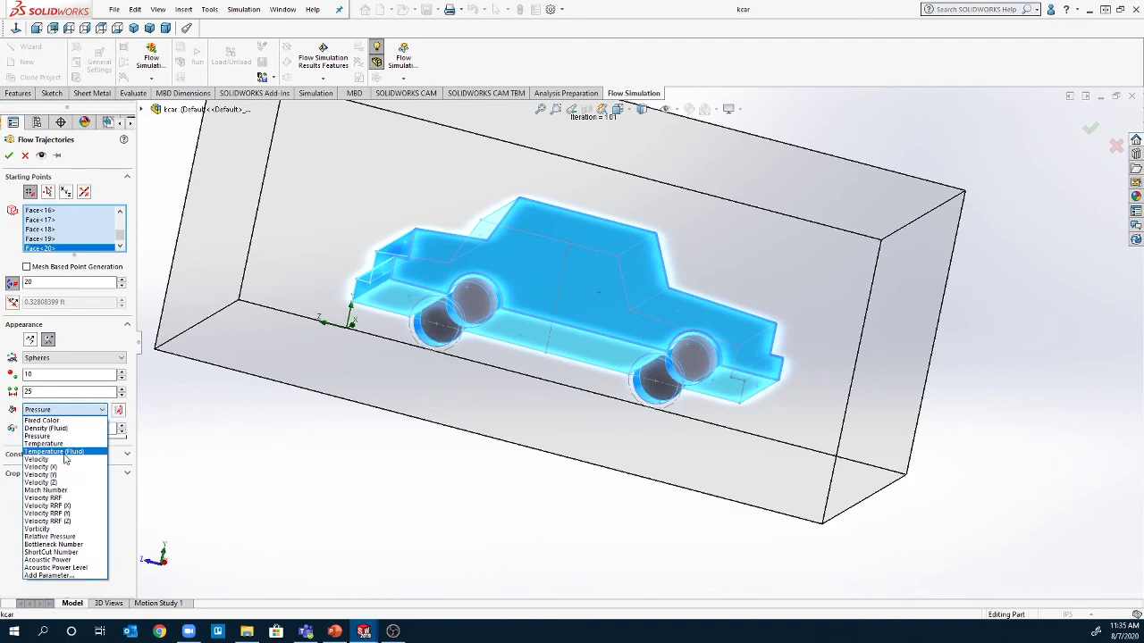
{"action": "left_click", "coordinate": [53, 459]}
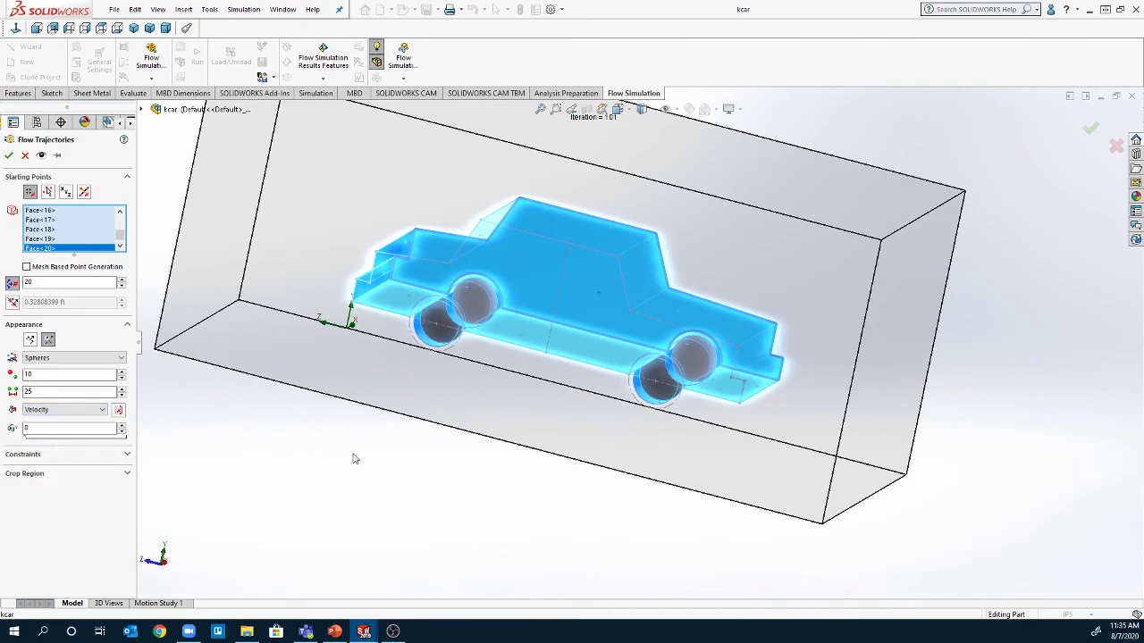
{"action": "left_click", "coordinate": [9, 154]}
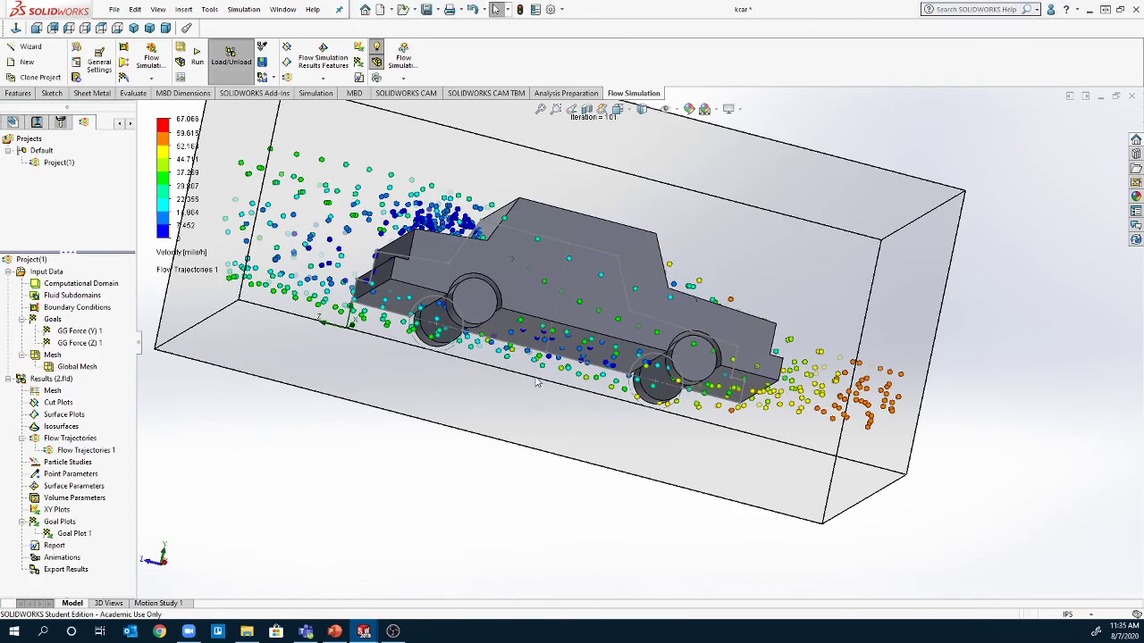
Step: Play the animation of the new flow trajectories around the car
{"action": "middle_click_drag", "start_coordinate": [536, 382], "coordinate": [506, 402]}
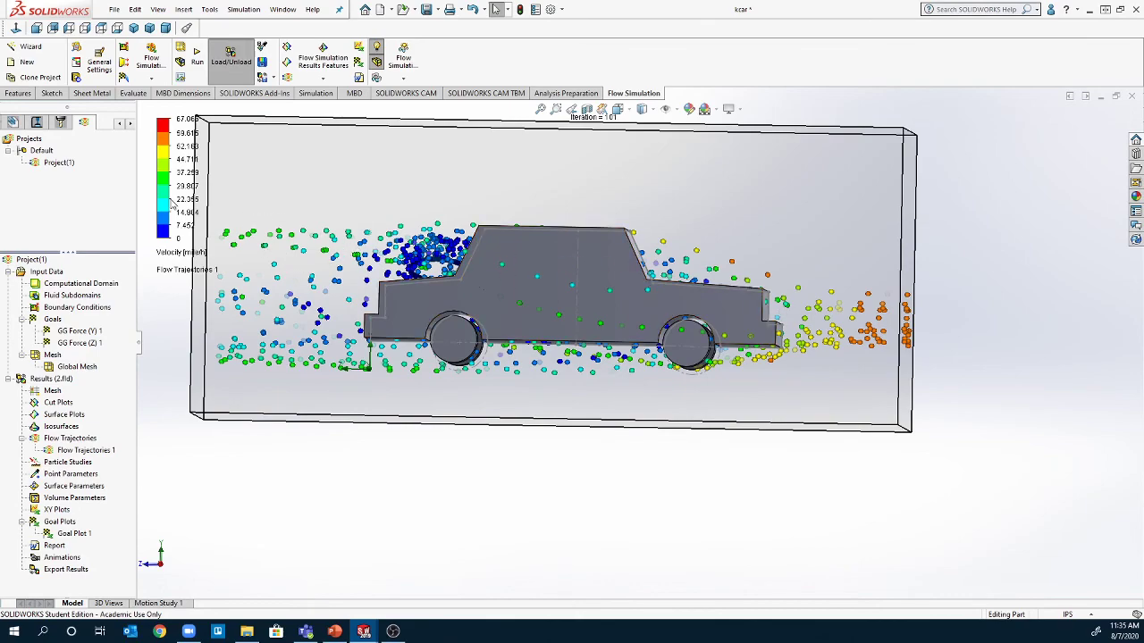
{"action": "middle_click_drag", "start_coordinate": [306, 298], "coordinate": [523, 399]}
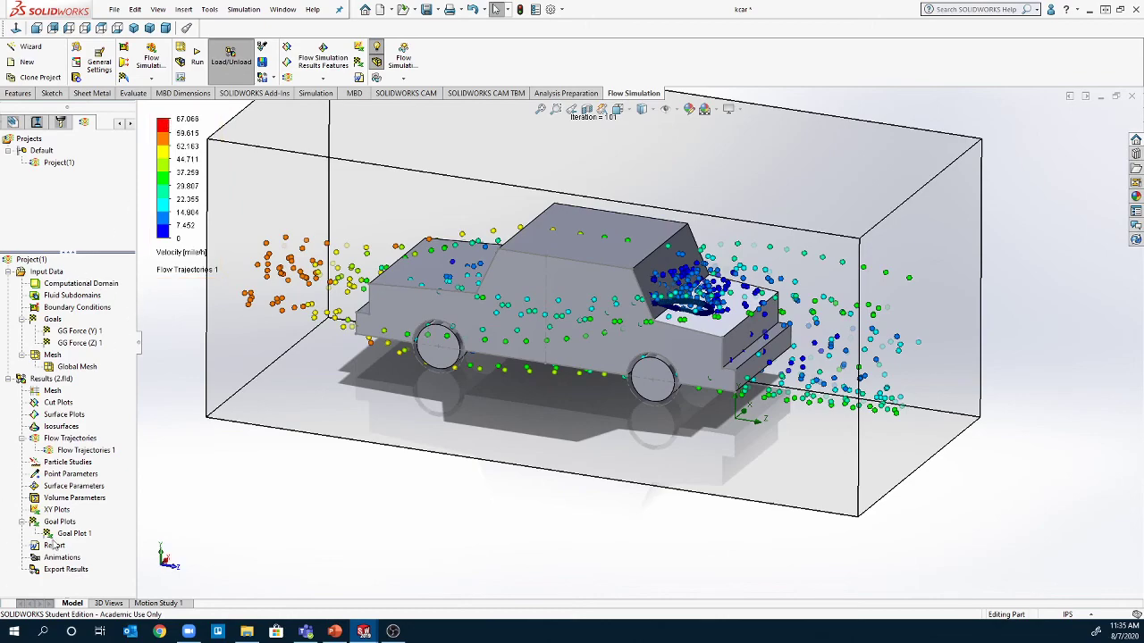
{"action": "right_click", "coordinate": [103, 454]}
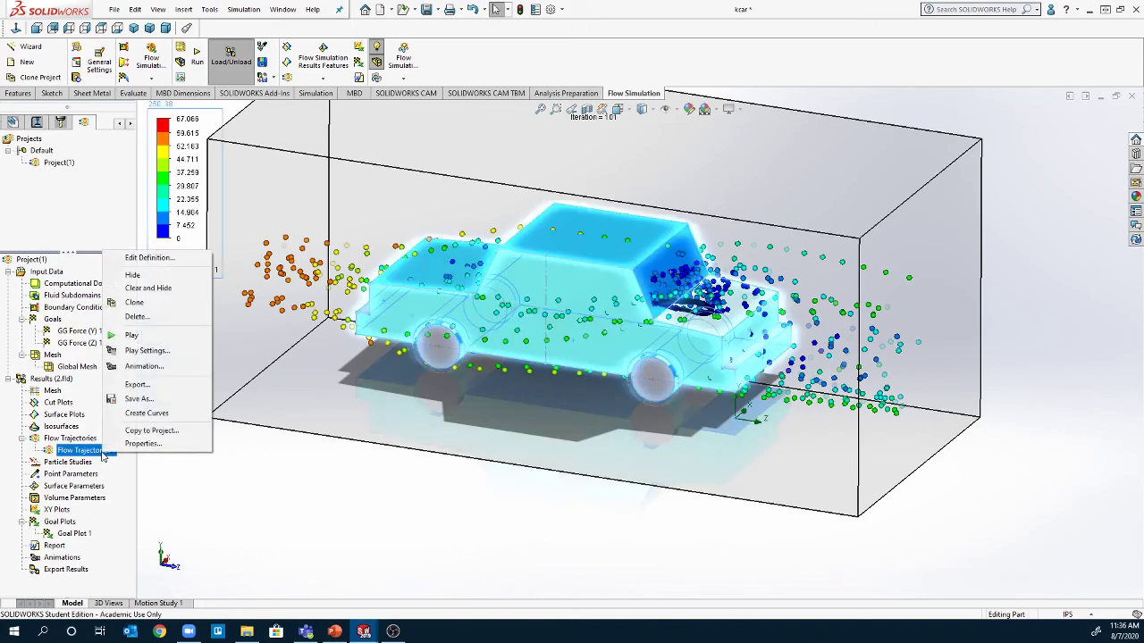
{"action": "left_click", "coordinate": [134, 340]}
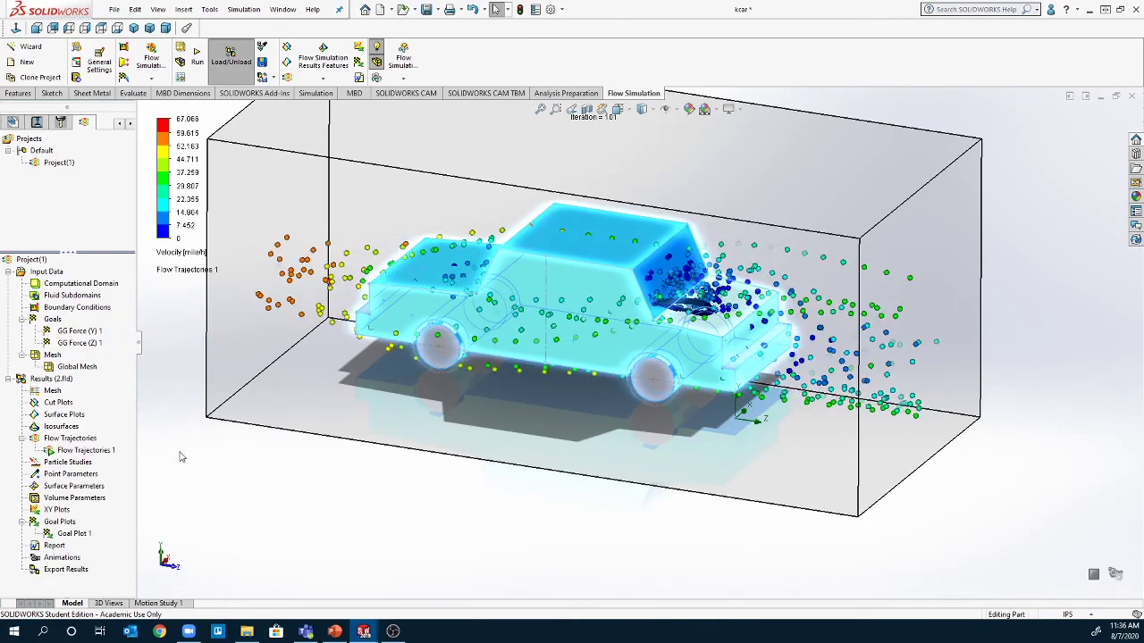
Step: Examine the animated velocity particles around the car from both sides, underneath and behind the rear window
{"action": "middle_click_drag", "start_coordinate": [178, 455], "coordinate": [305, 322]}
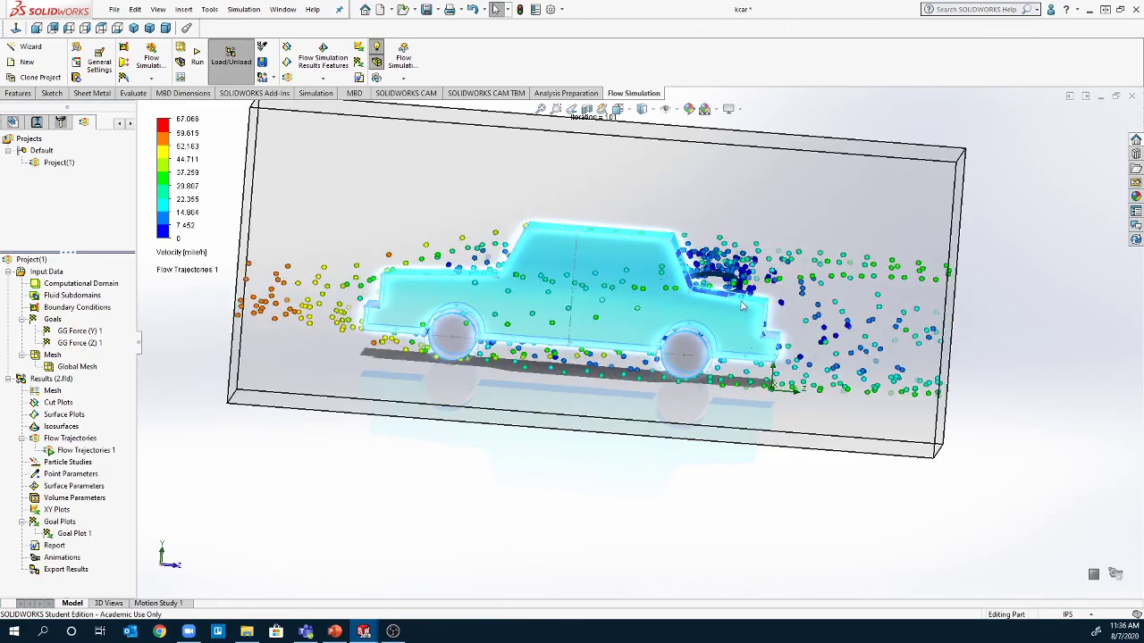
{"action": "key", "text": "ctrl+7"}
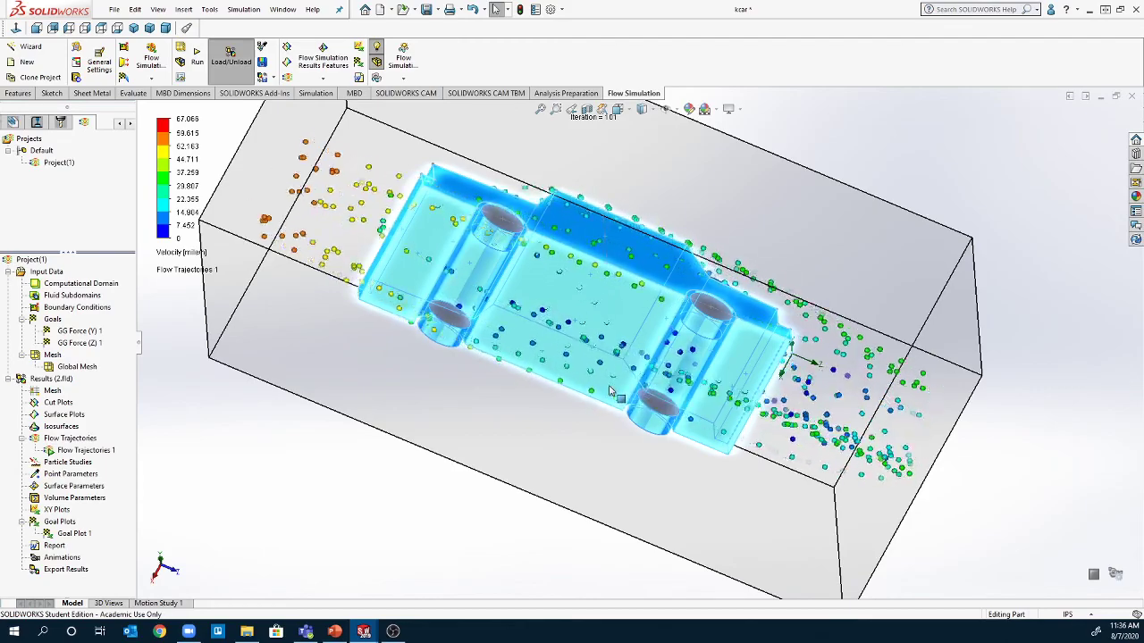
{"action": "middle_click_drag", "start_coordinate": [623, 397], "coordinate": [561, 596]}
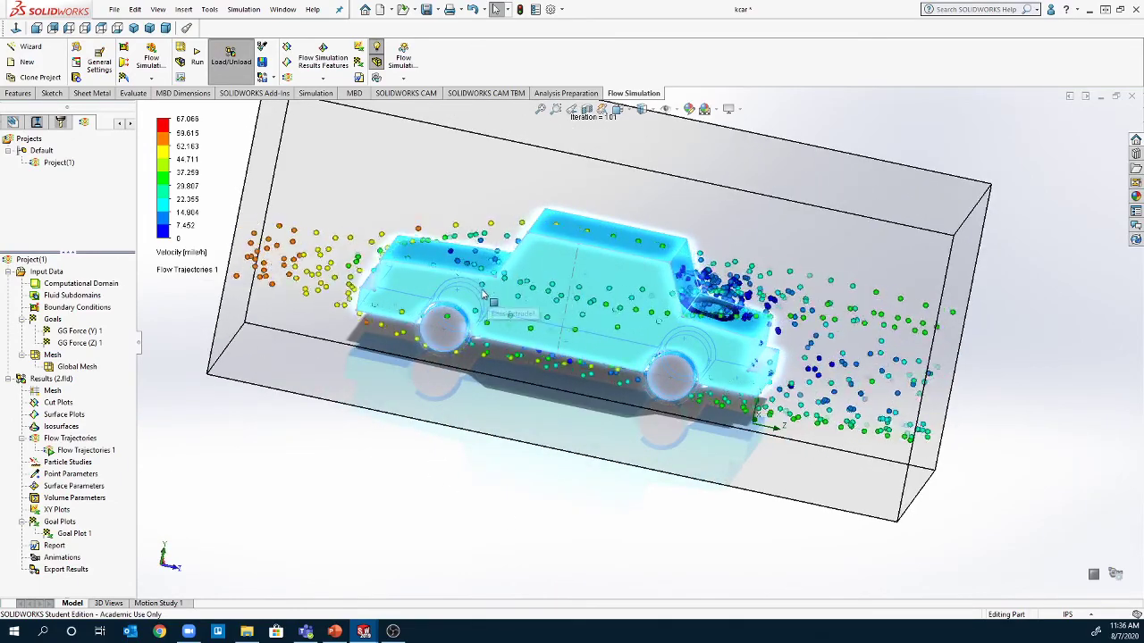
{"action": "key", "text": "ctrl+1"}
{"action": "scroll", "coordinate": [465, 303], "scroll_direction": "down", "scroll_amount": 2}
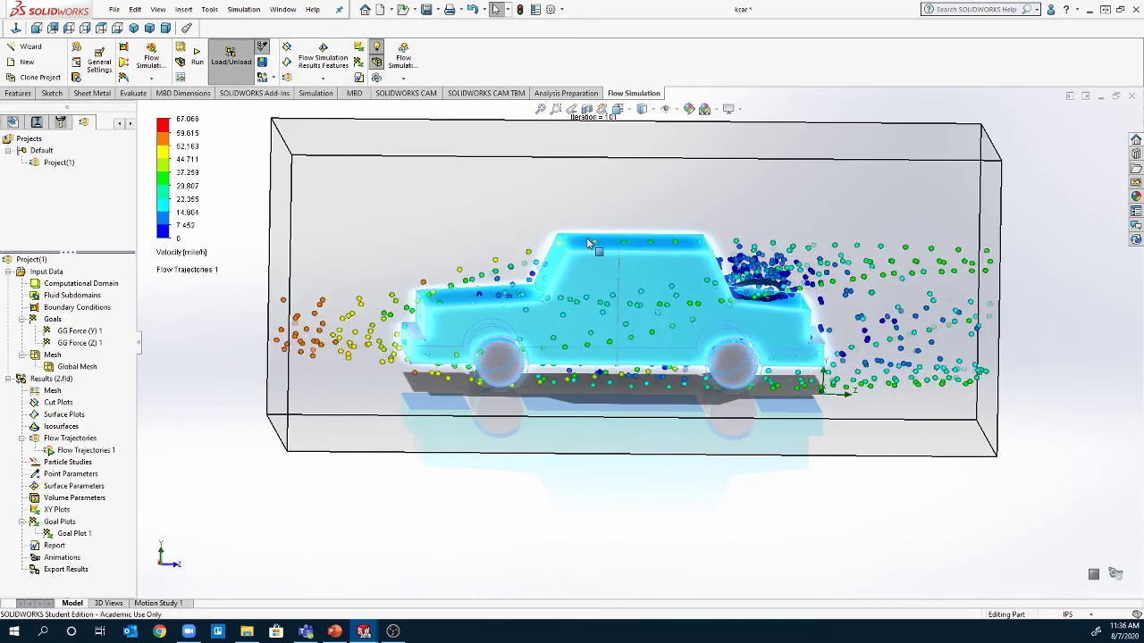
{"action": "left_click", "coordinate": [498, 298]}
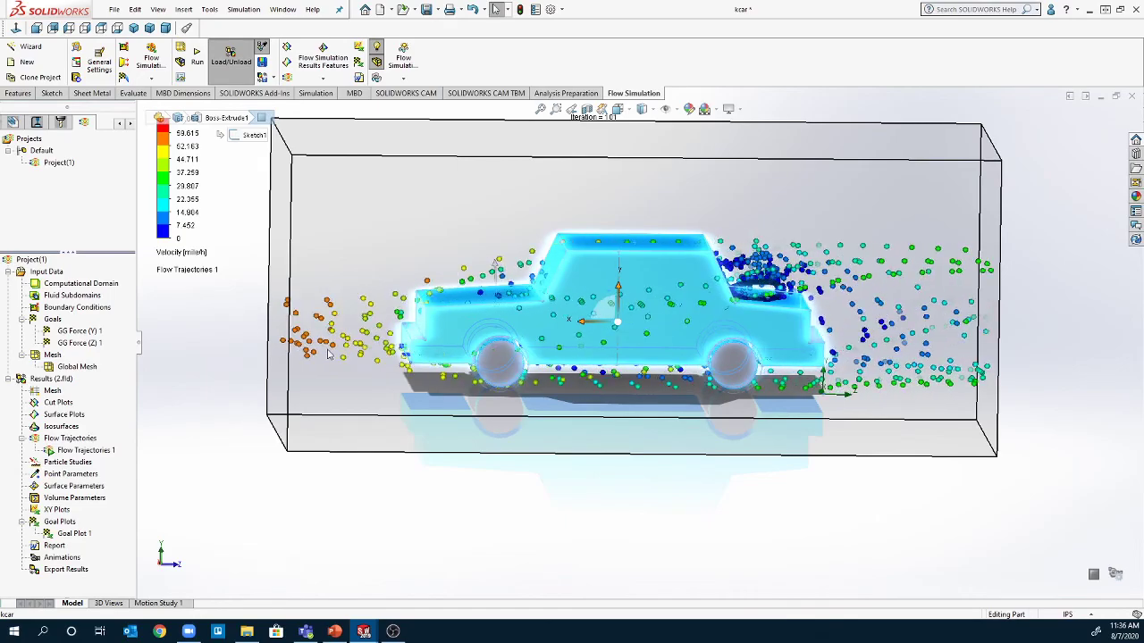
{"action": "middle_click_drag", "start_coordinate": [412, 282], "coordinate": [524, 264]}
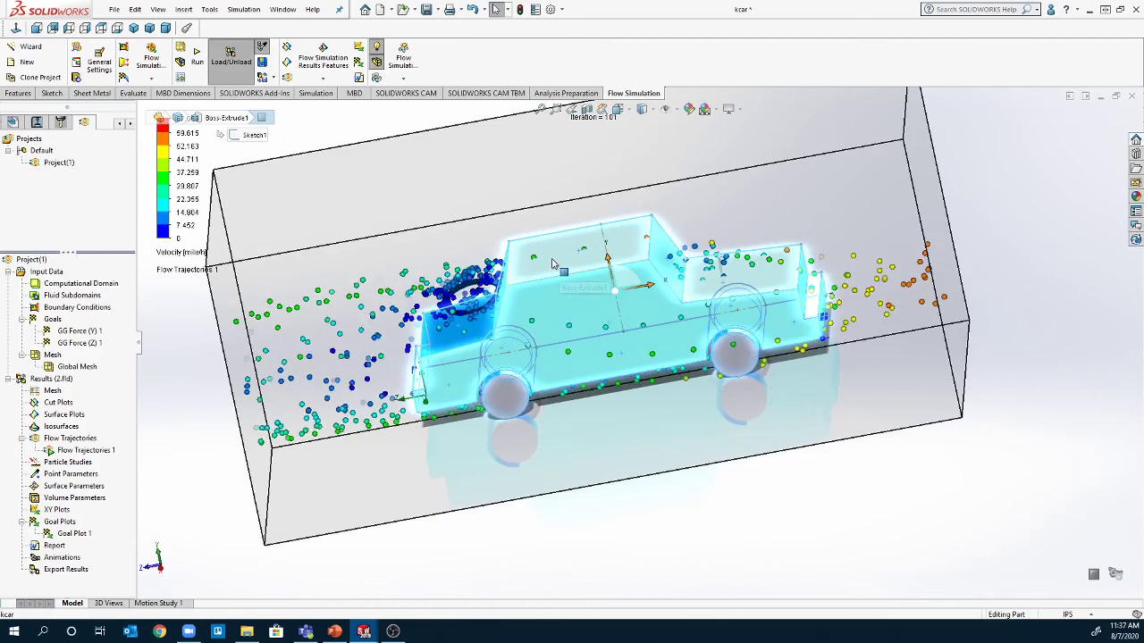
{"action": "left_click", "coordinate": [553, 264]}
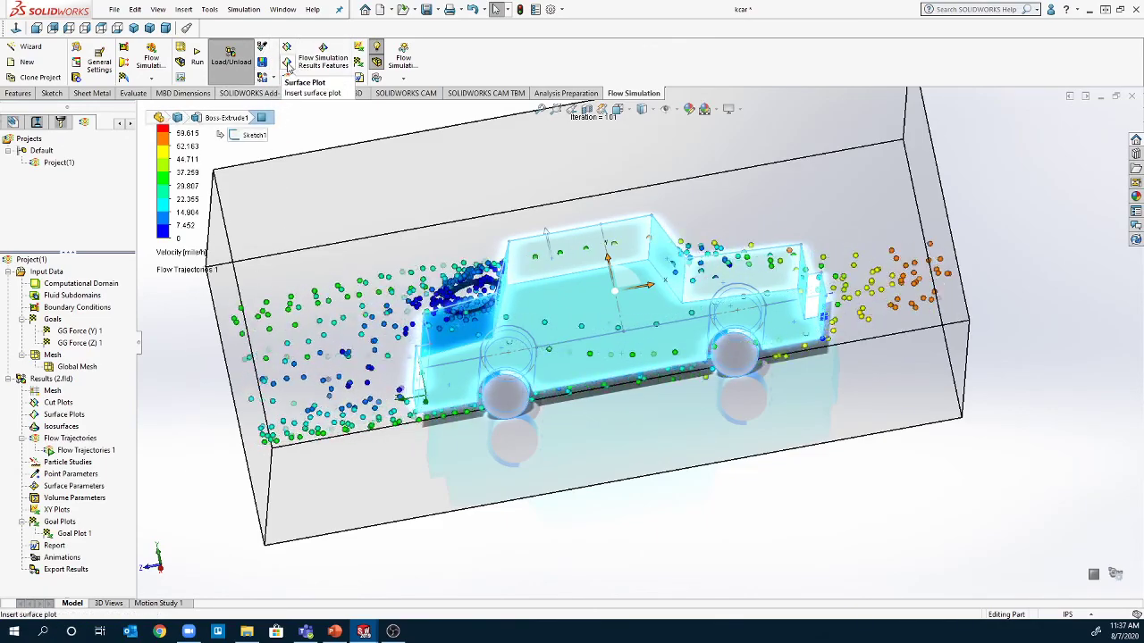
Step: Create a surface plot of Velocity contours on the selected car body faces
{"action": "left_click", "coordinate": [287, 64]}
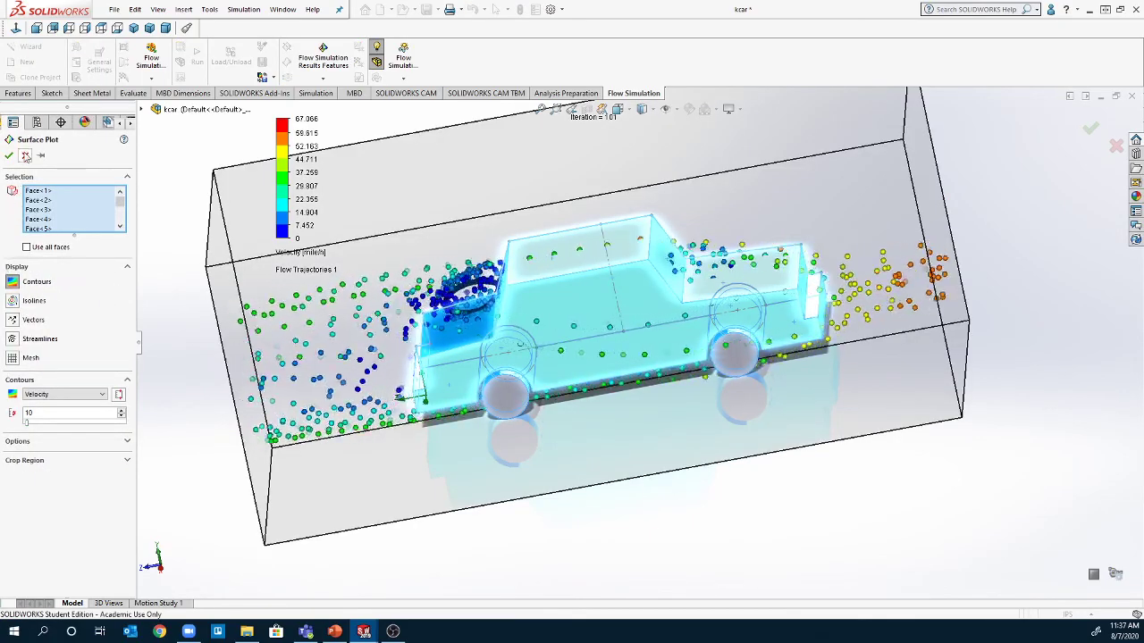
{"action": "left_click", "coordinate": [9, 155]}
{"action": "middle_click_drag", "start_coordinate": [451, 206], "coordinate": [317, 136]}
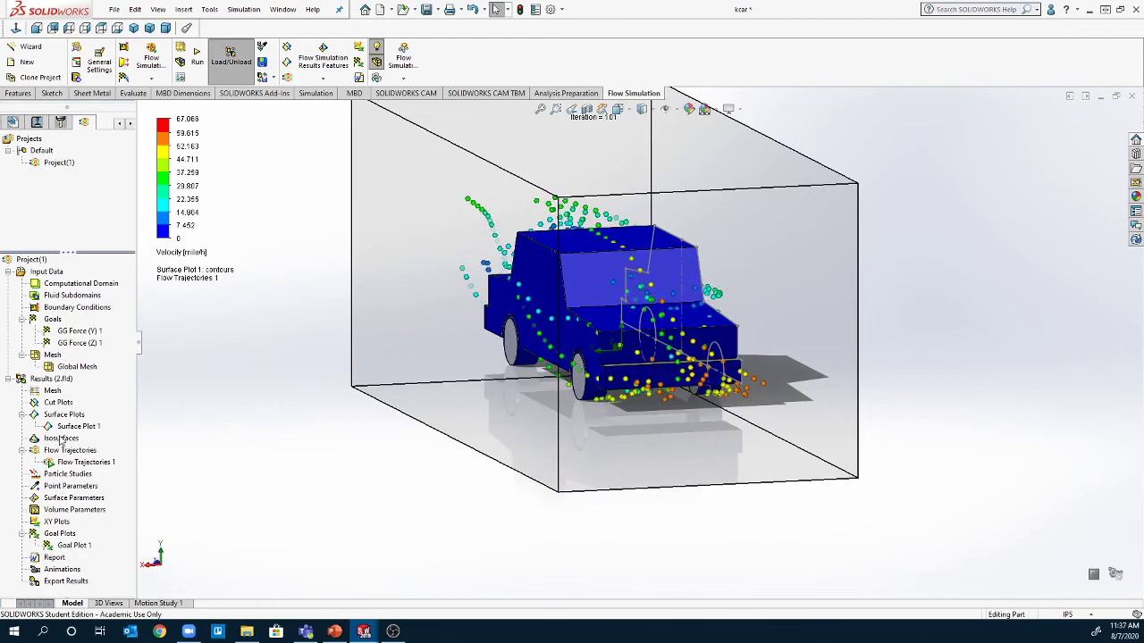
Step: Change the car's surface plot contours to Pressure and inspect the plot from the front and sides
{"action": "left_click", "coordinate": [68, 426]}
{"action": "right_click", "coordinate": [67, 426]}
{"action": "left_click", "coordinate": [183, 430]}
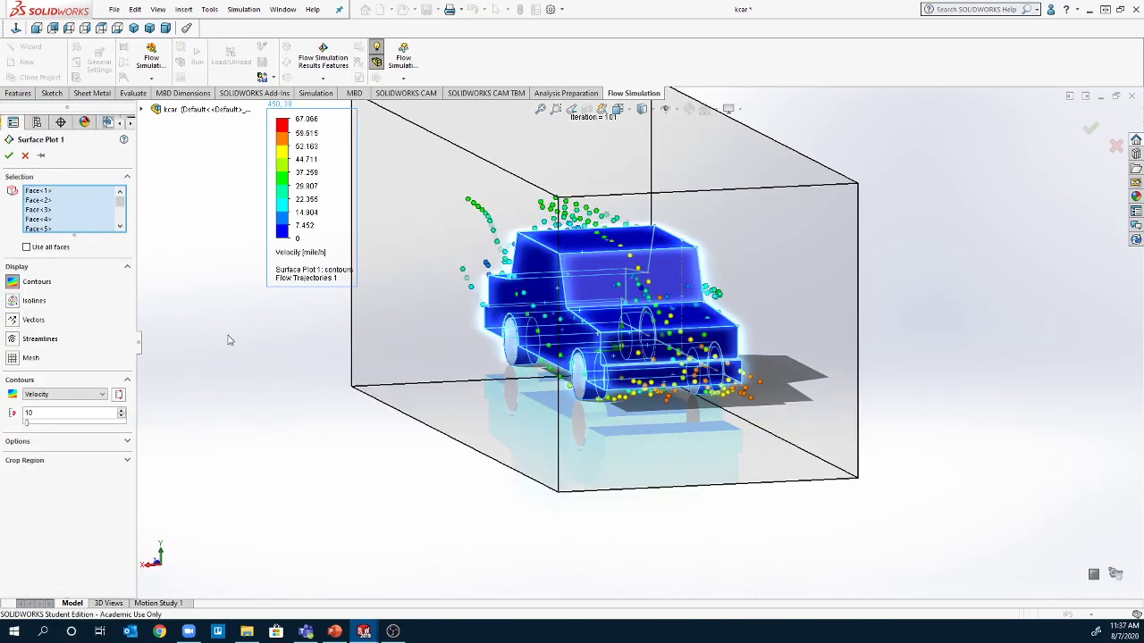
{"action": "left_click", "coordinate": [41, 394]}
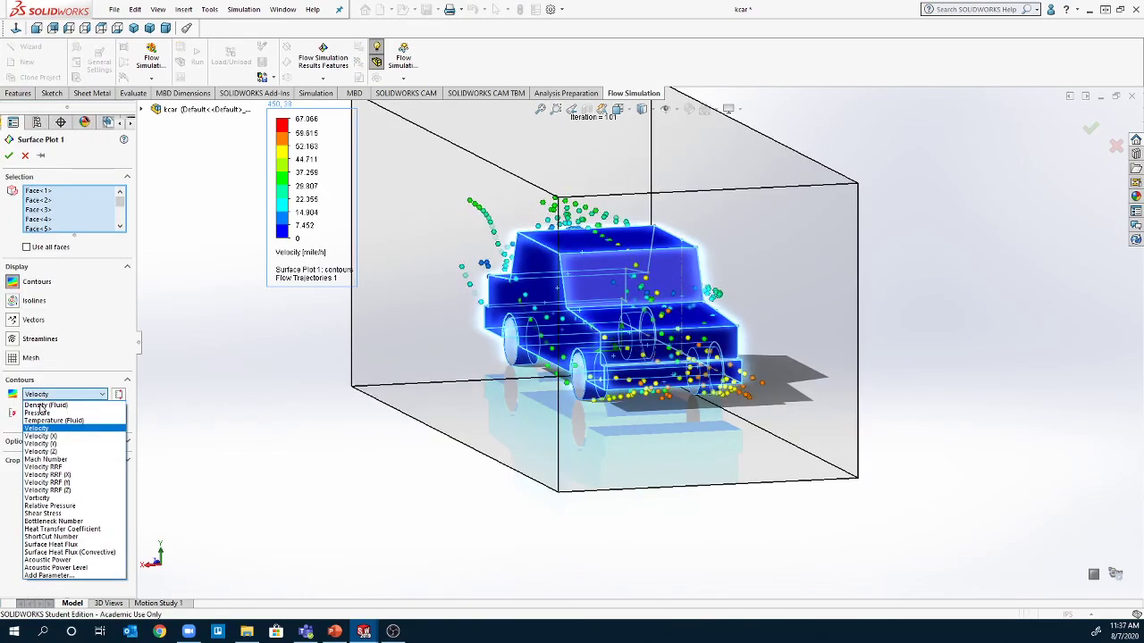
{"action": "left_click", "coordinate": [39, 413]}
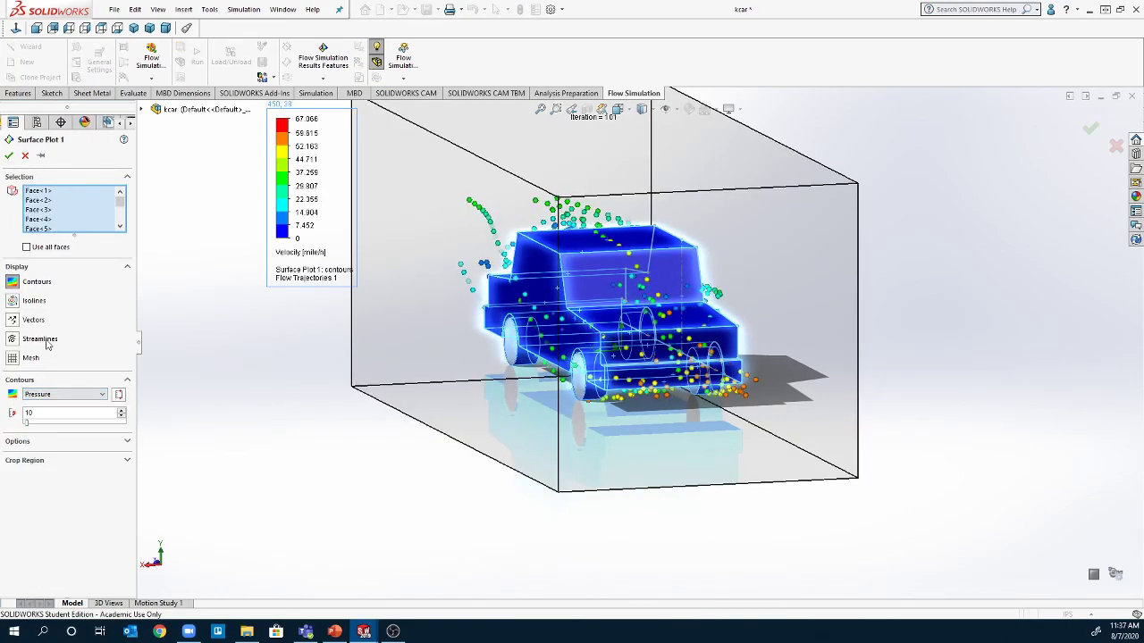
{"action": "left_click", "coordinate": [9, 156]}
{"action": "middle_click_drag", "start_coordinate": [415, 371], "coordinate": [481, 369]}
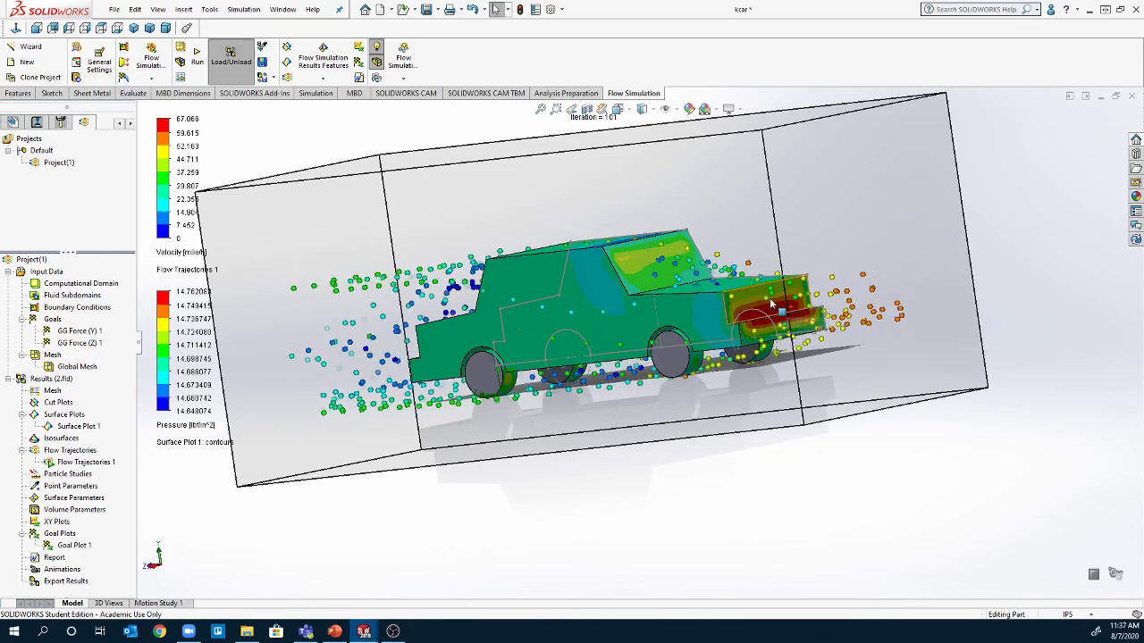
{"action": "middle_click_drag", "start_coordinate": [801, 306], "coordinate": [554, 402]}
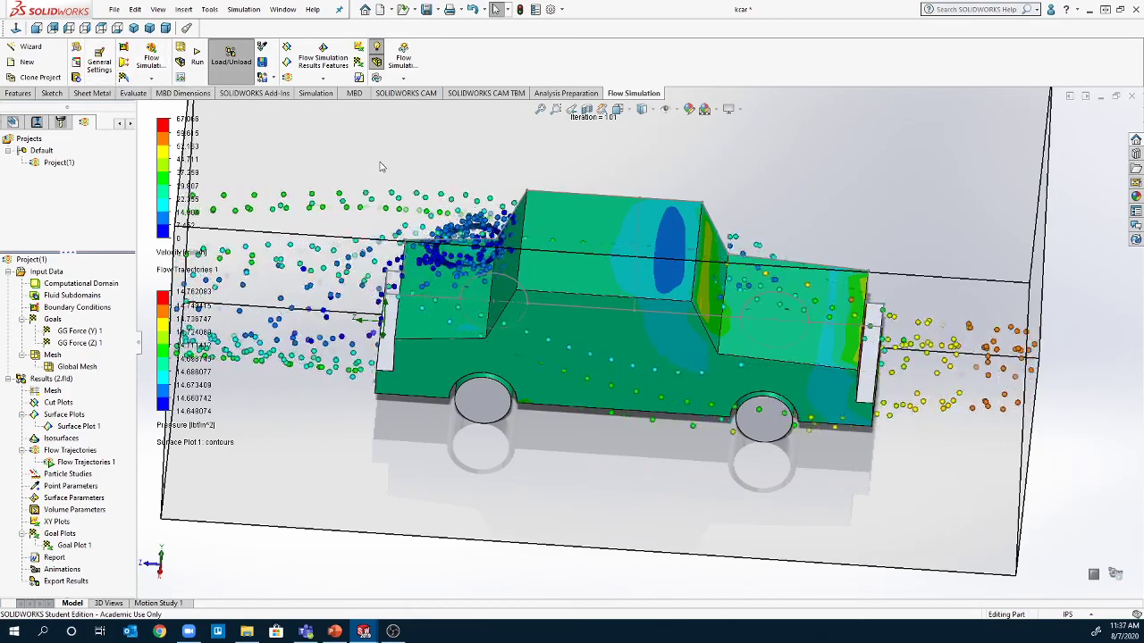
{"action": "middle_click_drag", "start_coordinate": [403, 387], "coordinate": [349, 304]}
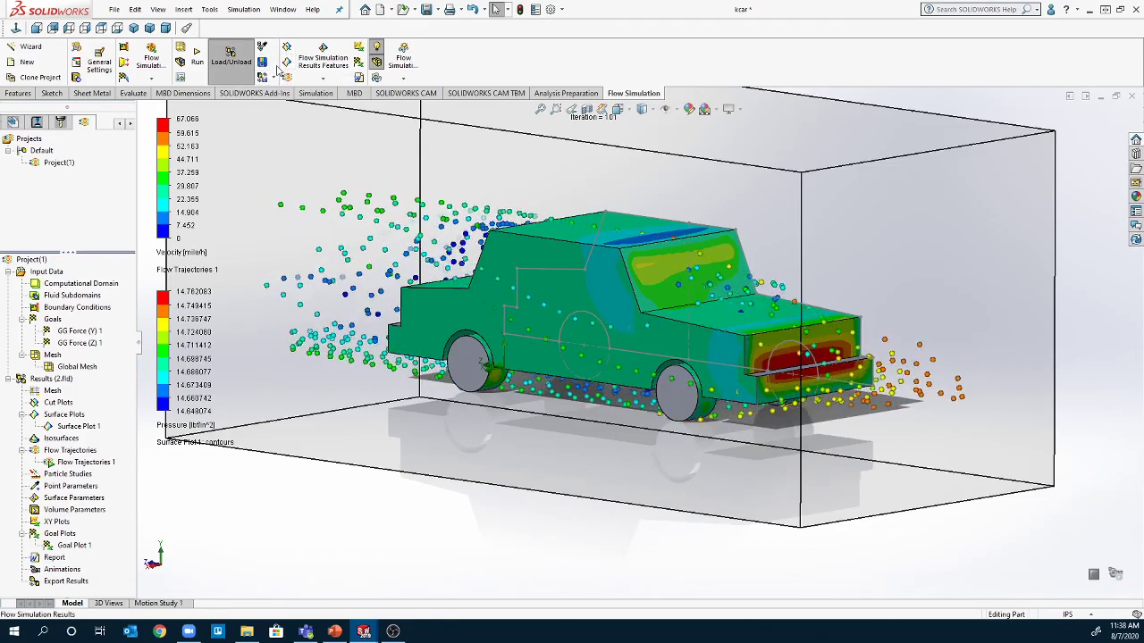
{"action": "left_click", "coordinate": [320, 77]}
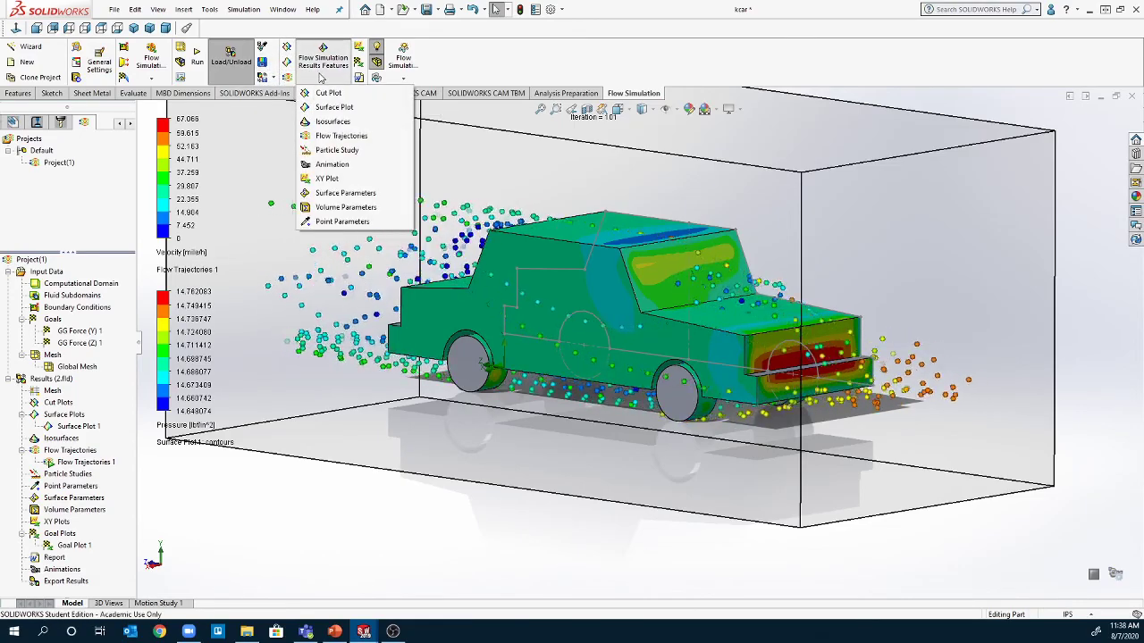
{"action": "left_click", "coordinate": [454, 57]}
{"action": "left_click", "coordinate": [404, 81]}
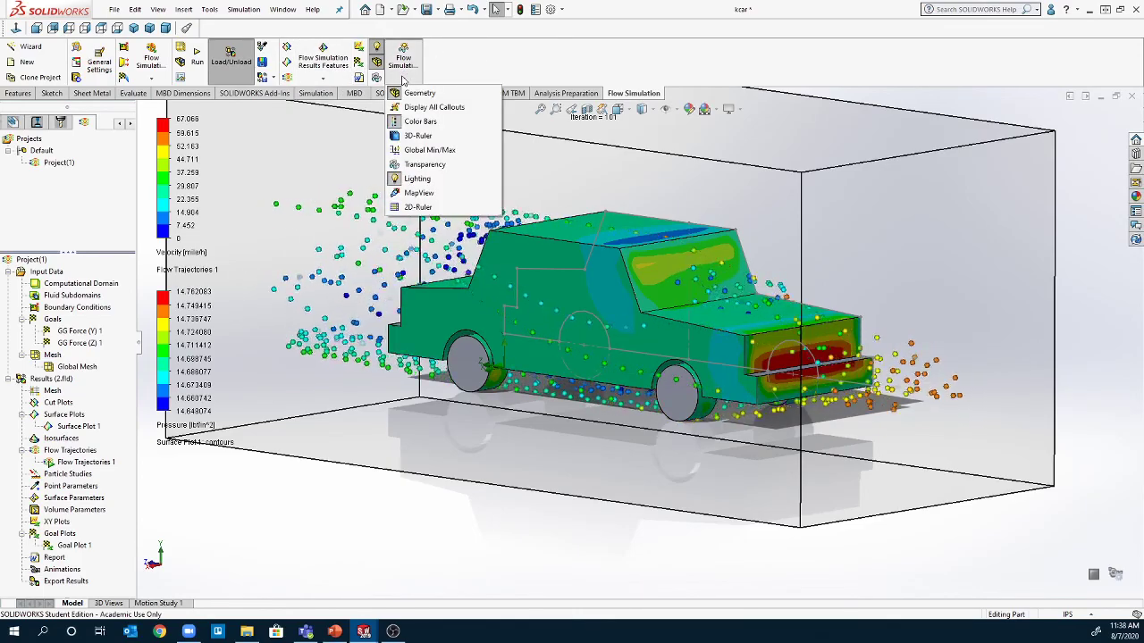
{"action": "left_click", "coordinate": [472, 68]}
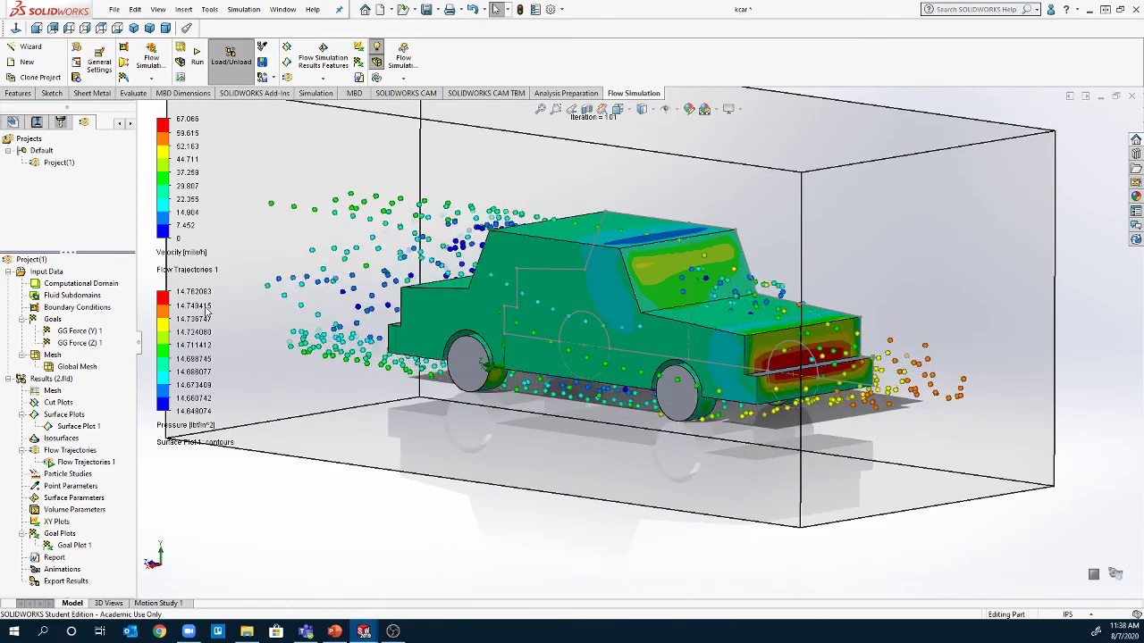
{"action": "key", "text": "z"}
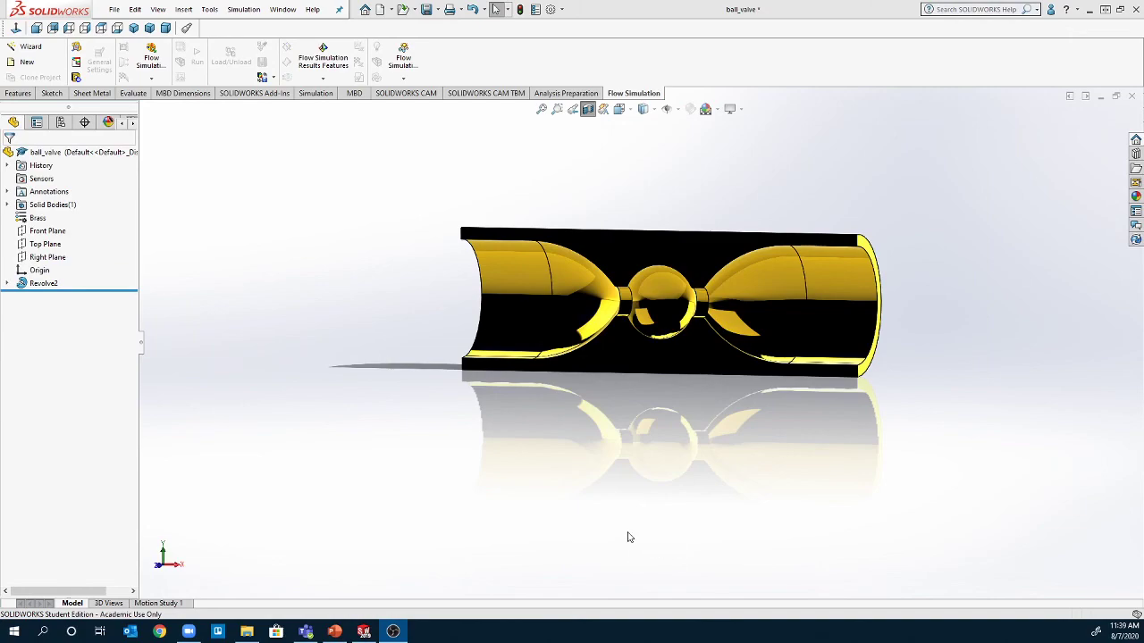
Step: Turn off the ball valve's section view to inspect its exterior and section it again at the Front Plane
{"action": "middle_click_drag", "start_coordinate": [674, 458], "coordinate": [715, 484]}
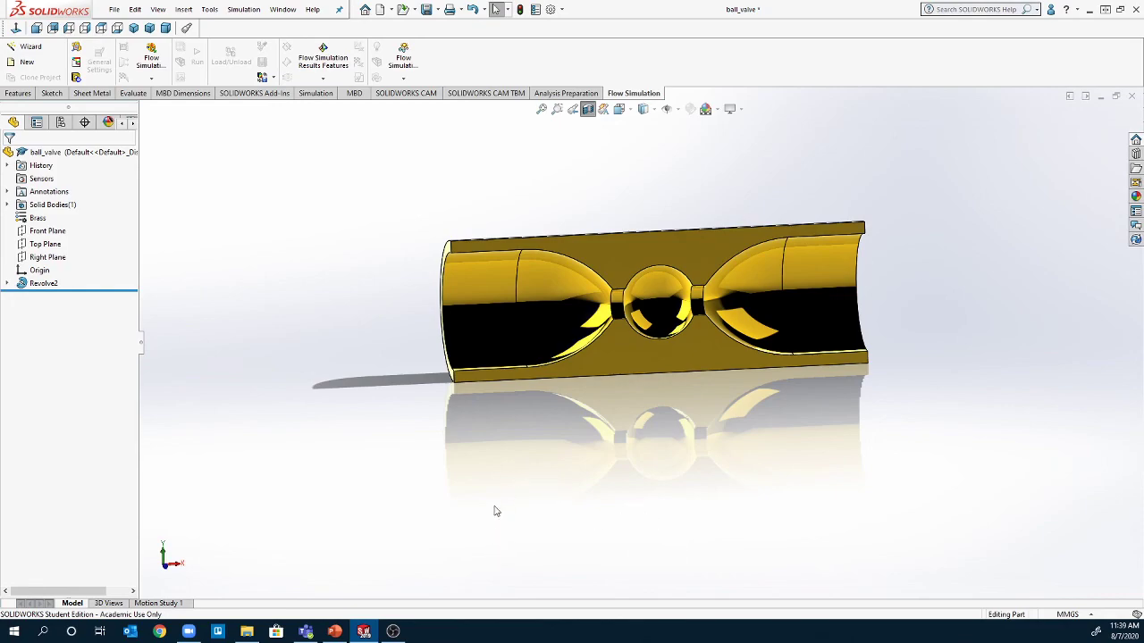
{"action": "left_click", "coordinate": [588, 109]}
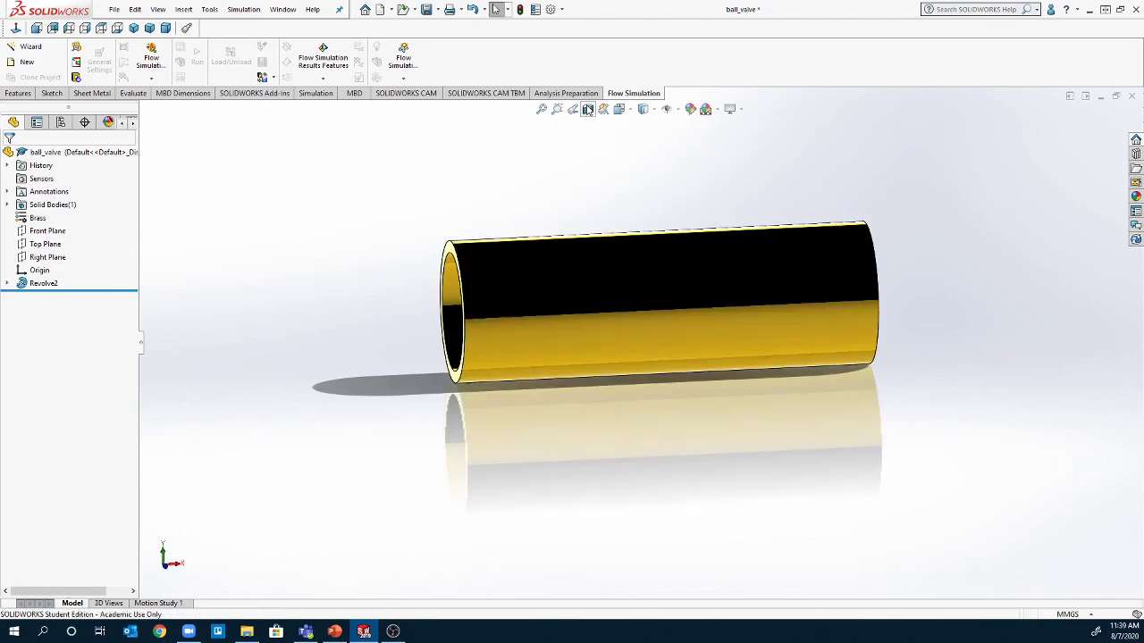
{"action": "middle_click_drag", "start_coordinate": [536, 369], "coordinate": [755, 391]}
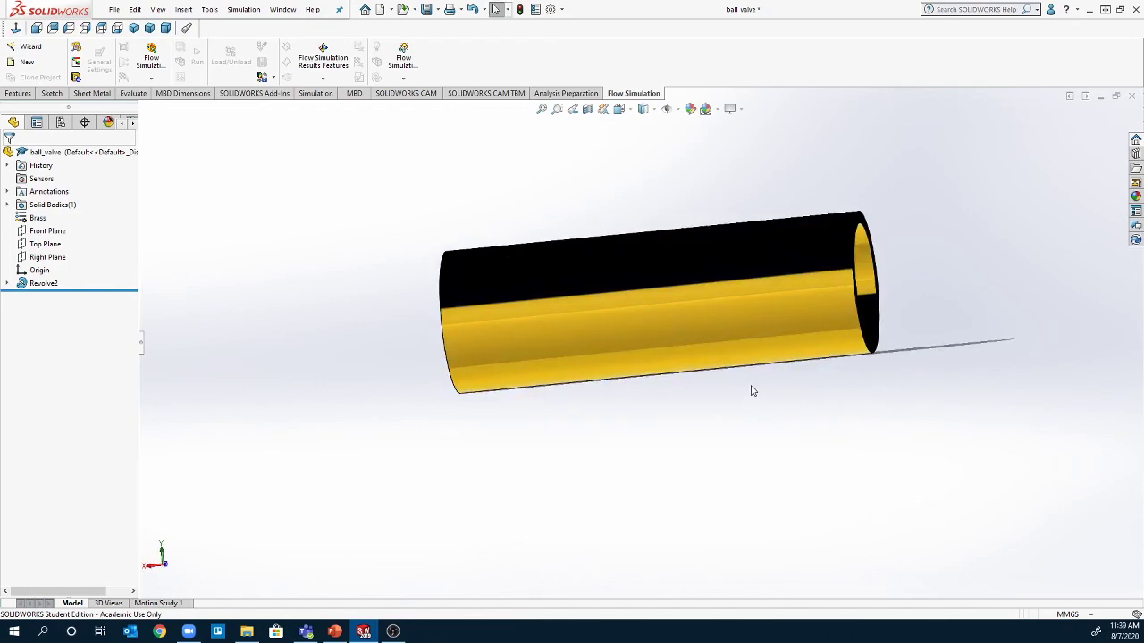
{"action": "left_click", "coordinate": [587, 109]}
{"action": "middle_click_drag", "start_coordinate": [809, 504], "coordinate": [589, 438]}
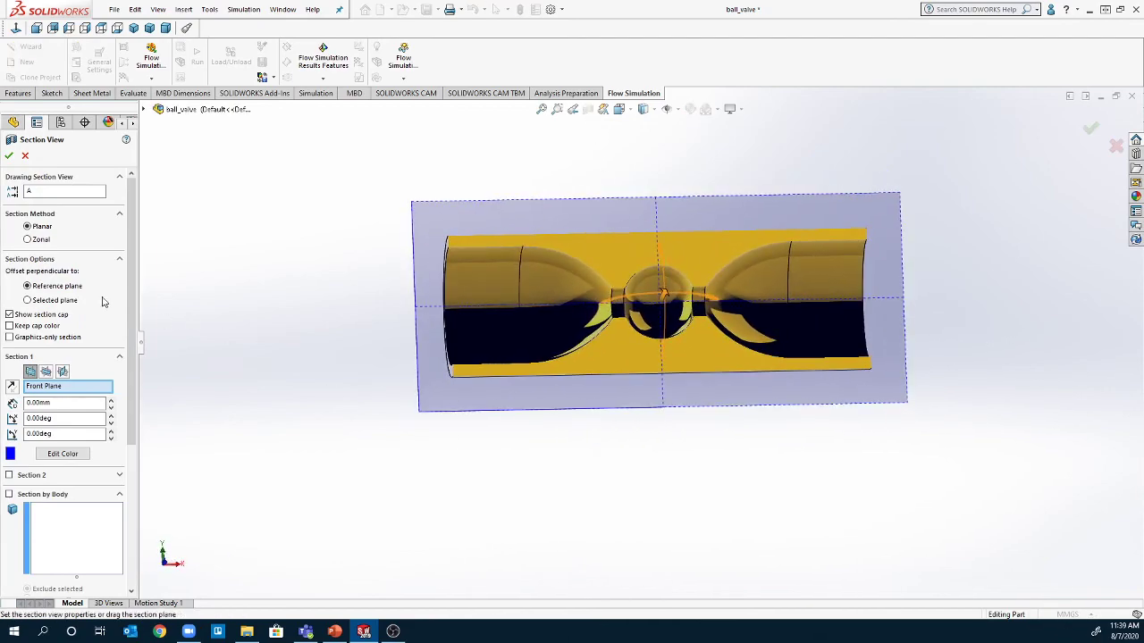
{"action": "left_click", "coordinate": [8, 157]}
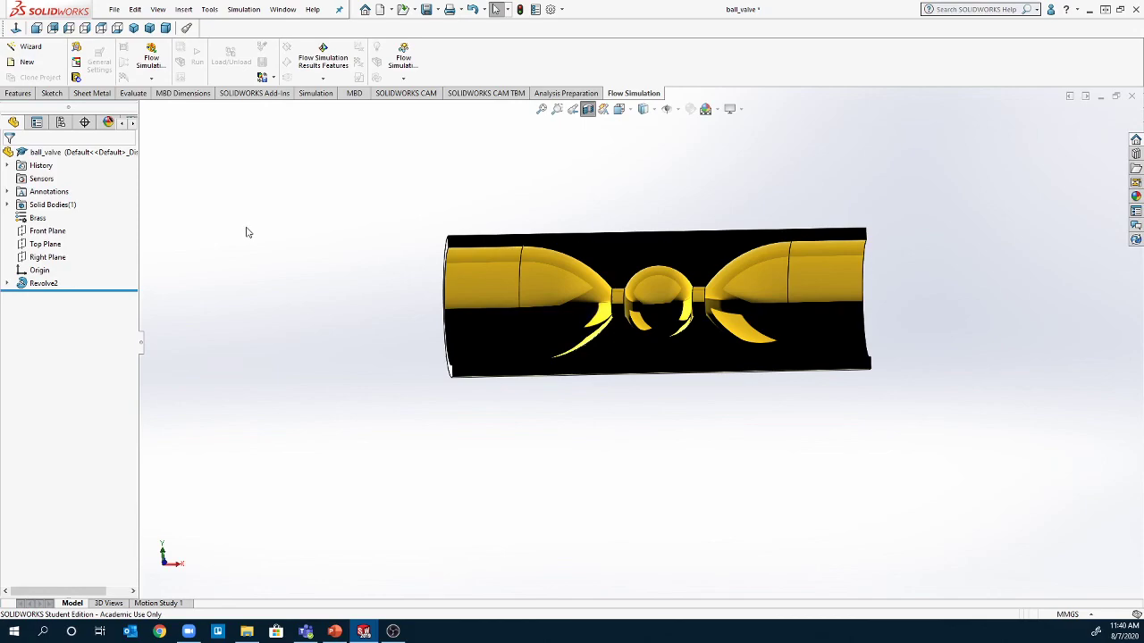
{"action": "middle_click_drag", "start_coordinate": [429, 322], "coordinate": [431, 475]}
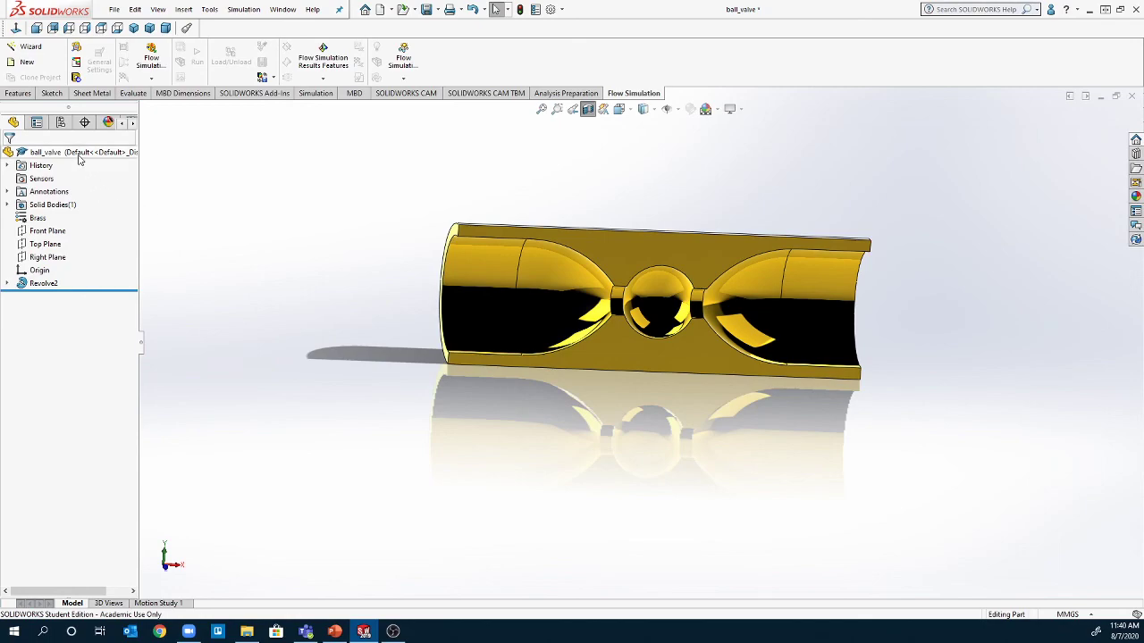
Step: Create lids on the annular end faces at both openings of the ball valve and save the part
{"action": "left_click", "coordinate": [76, 79]}
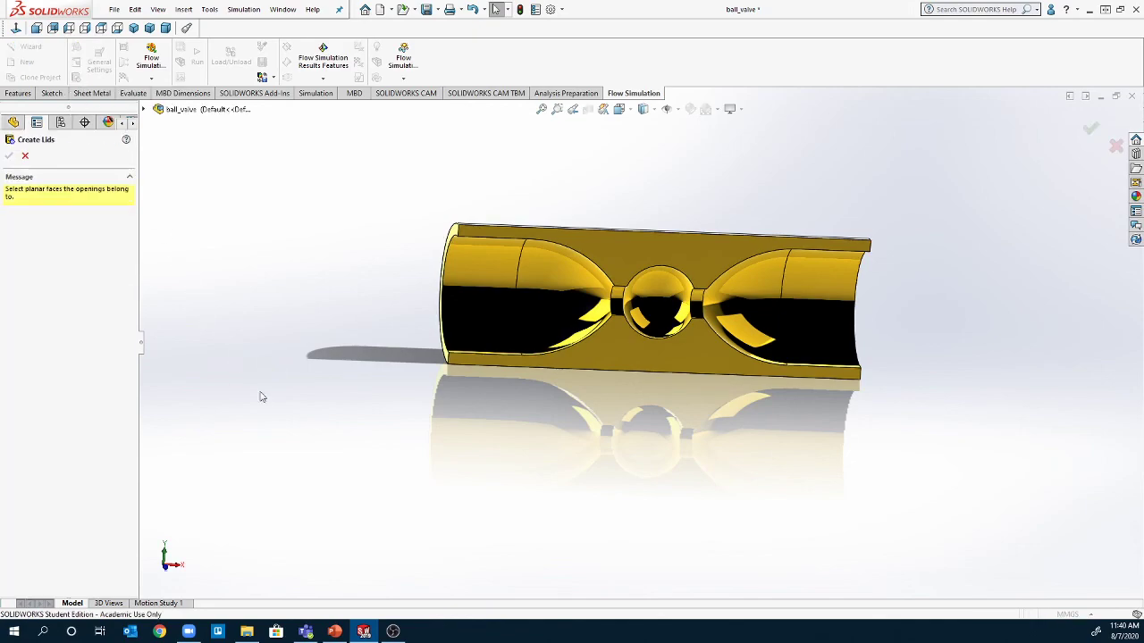
{"action": "middle_click_drag", "start_coordinate": [270, 400], "coordinate": [360, 403]}
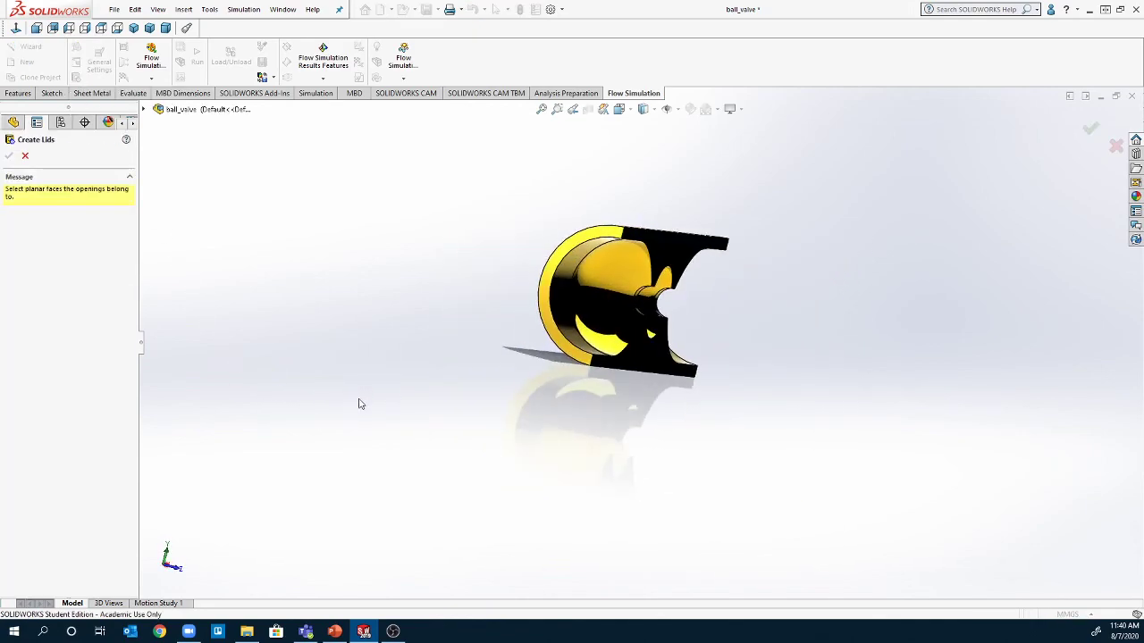
{"action": "left_click", "coordinate": [554, 330]}
{"action": "middle_click_drag", "start_coordinate": [861, 492], "coordinate": [653, 492]}
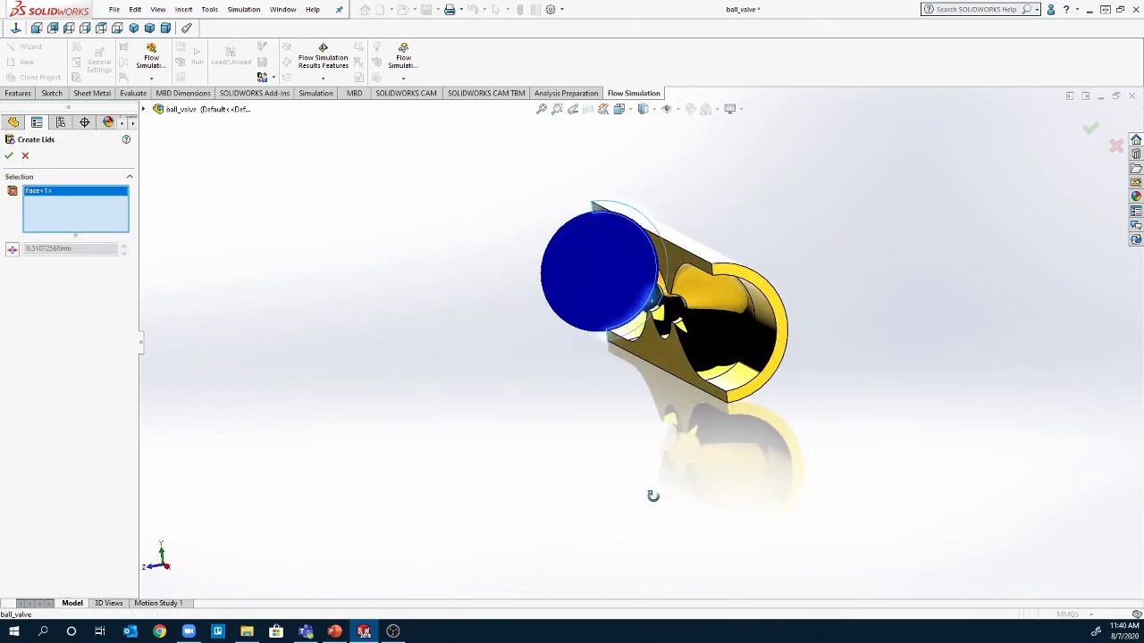
{"action": "left_click", "coordinate": [767, 380]}
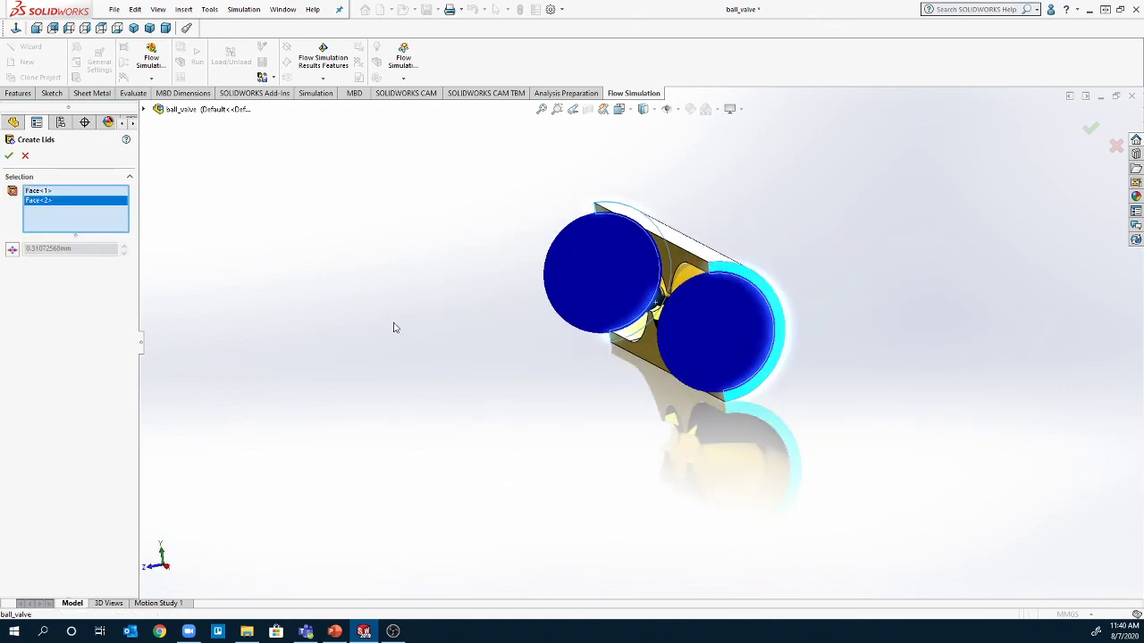
{"action": "middle_click_drag", "start_coordinate": [393, 325], "coordinate": [470, 272]}
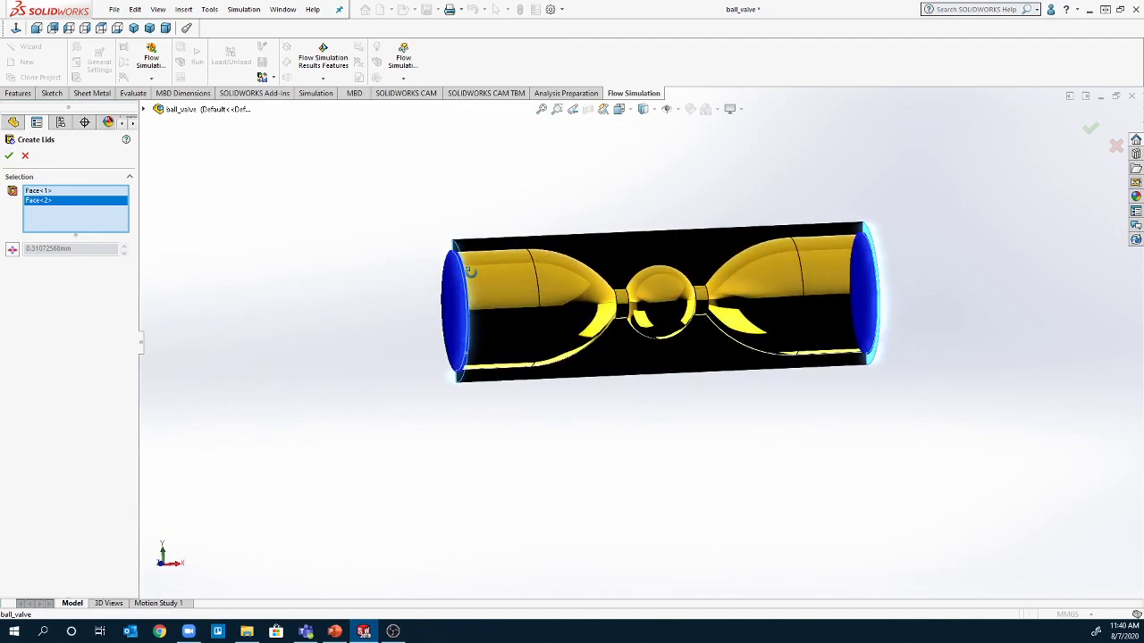
{"action": "left_click", "coordinate": [7, 156]}
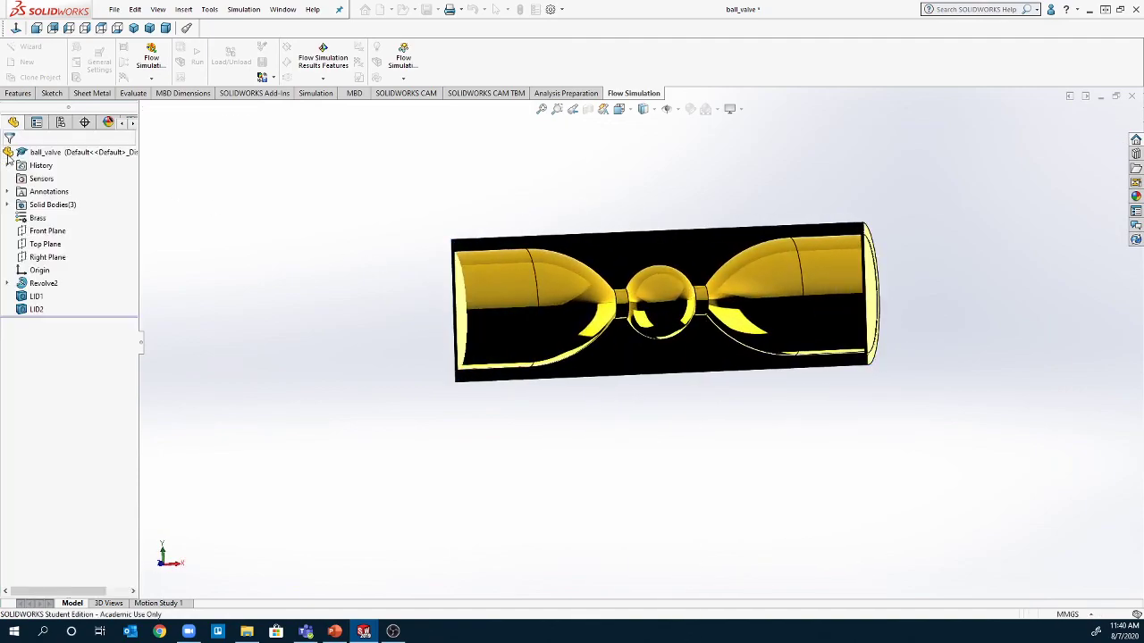
{"action": "middle_click_drag", "start_coordinate": [554, 317], "coordinate": [388, 314]}
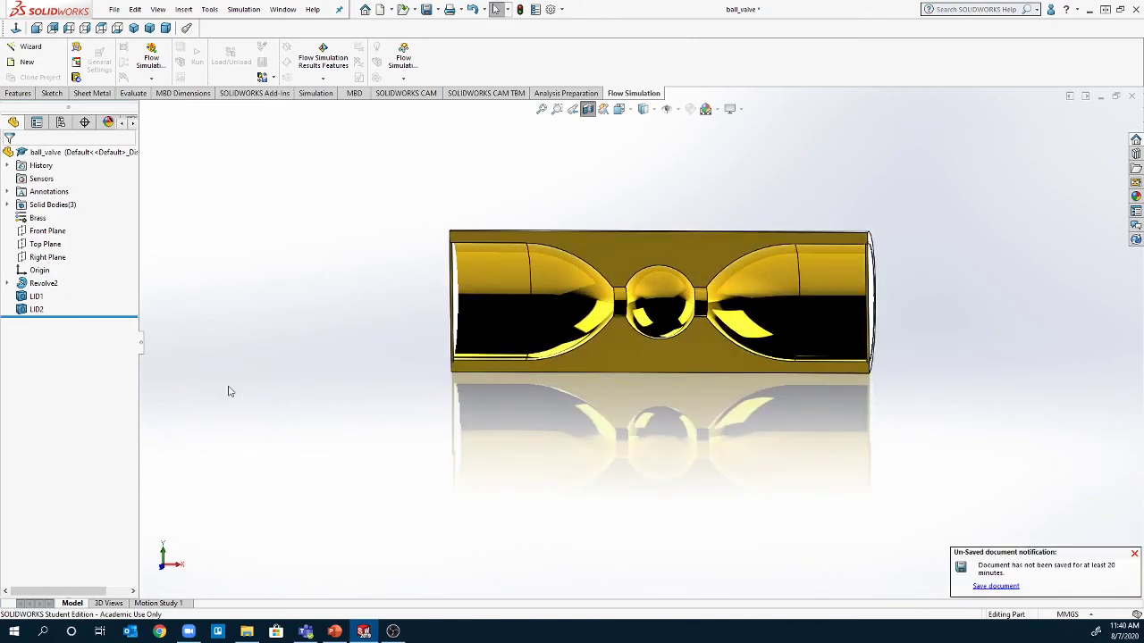
{"action": "key", "text": "ctrl+s"}
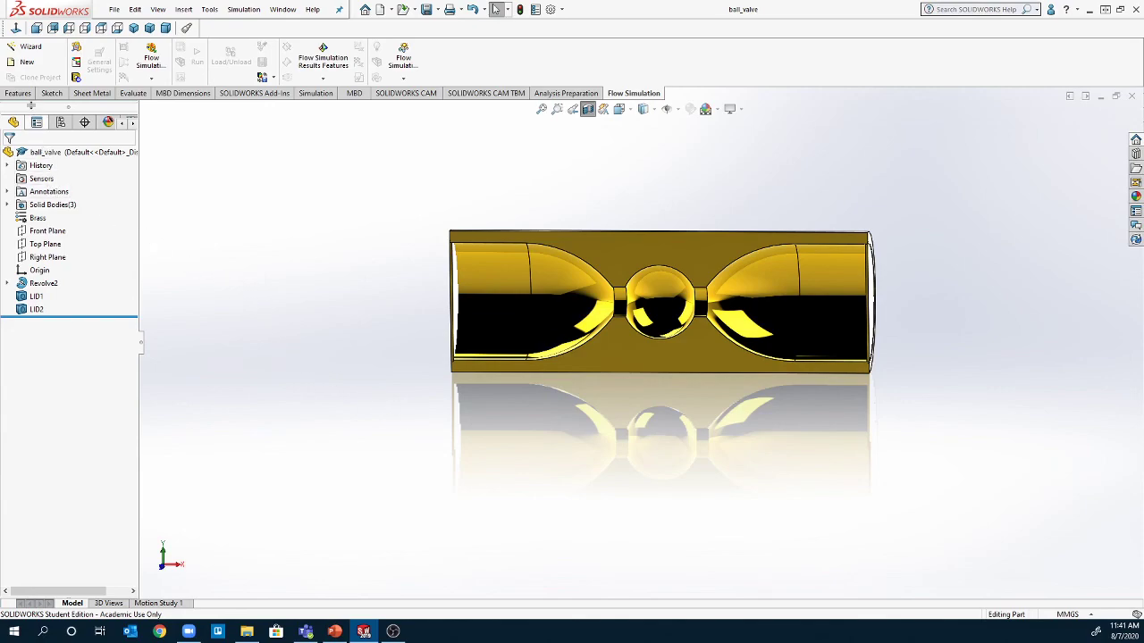
Step: Start a wizard flow project named Project(1) with SI (m-kg-s) units and an Internal analysis excluding cavities without flow conditions
{"action": "left_click", "coordinate": [15, 47]}
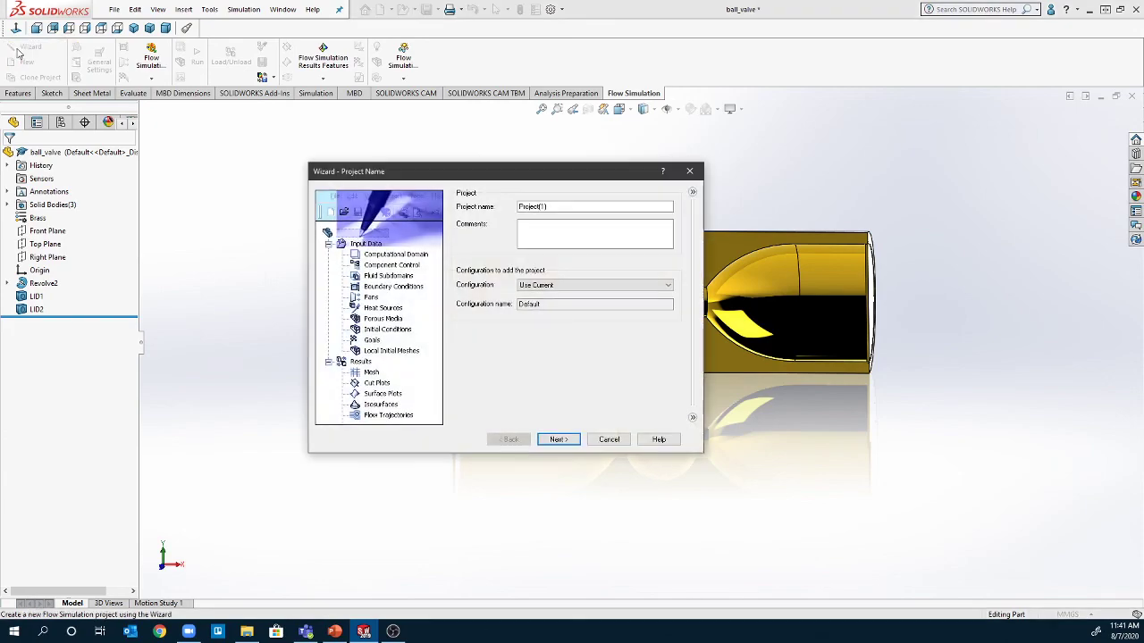
{"action": "left_click", "coordinate": [559, 439]}
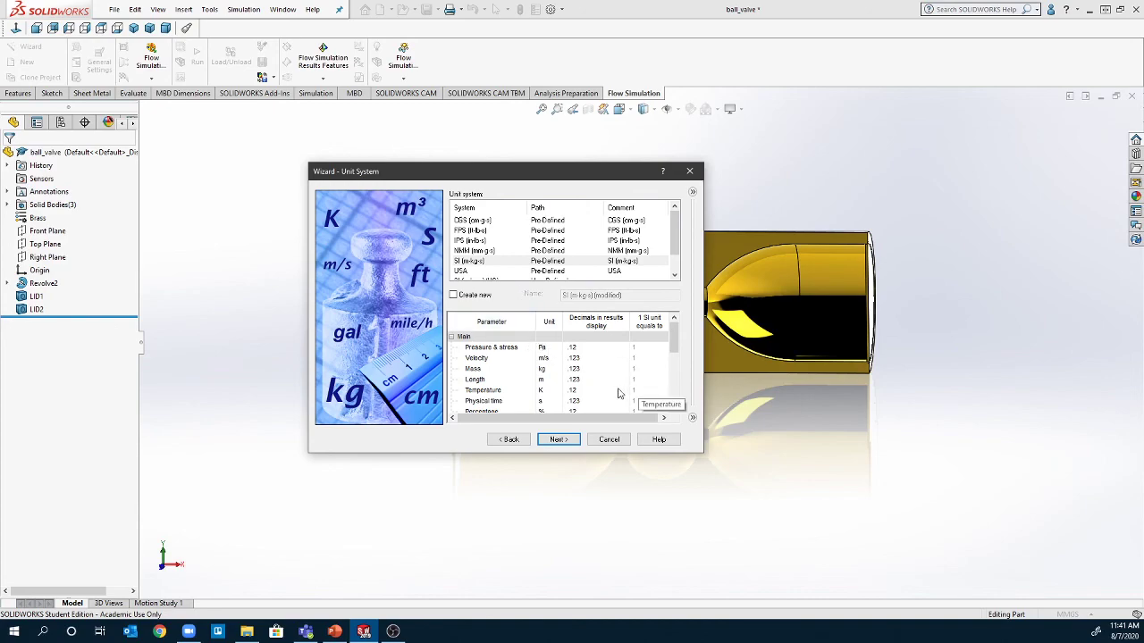
{"action": "left_click", "coordinate": [558, 440]}
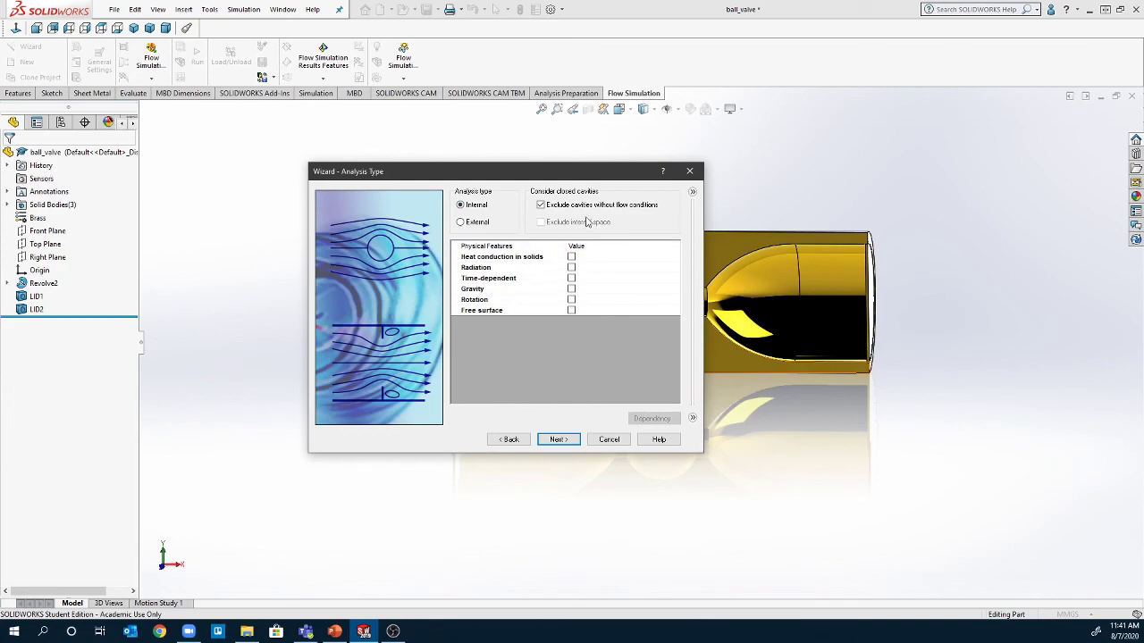
{"action": "left_click", "coordinate": [557, 440]}
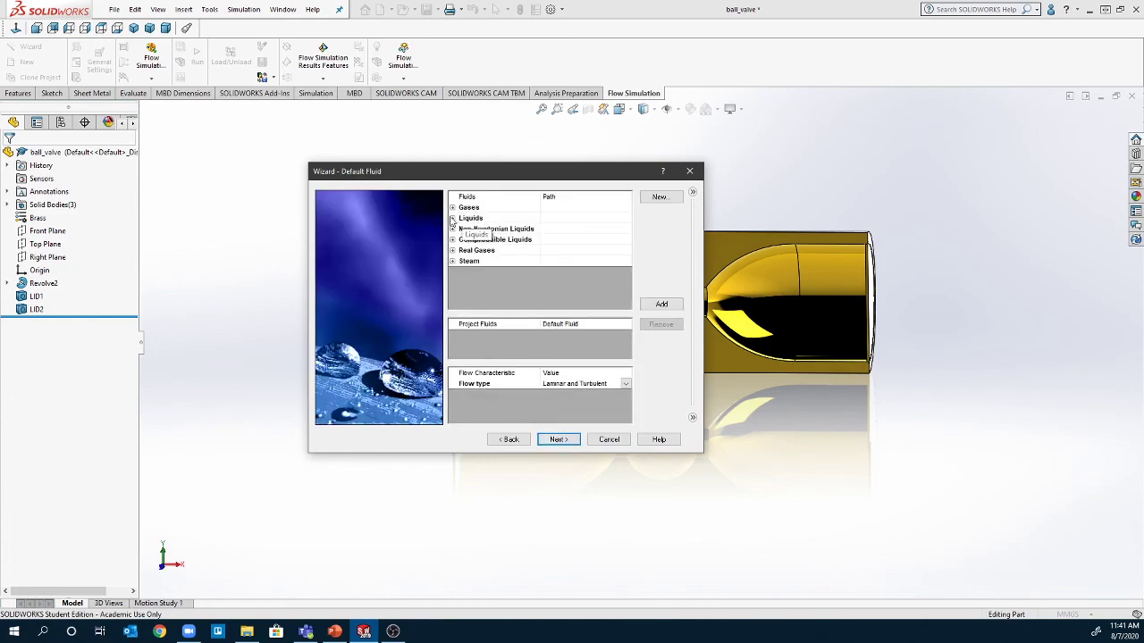
Step: Add Water from the liquids as the default fluid and accept the adiabatic wall condition with 0 micrometer roughness
{"action": "left_click", "coordinate": [452, 218]}
{"action": "scroll", "coordinate": [523, 306], "scroll_direction": "down", "scroll_amount": 3}
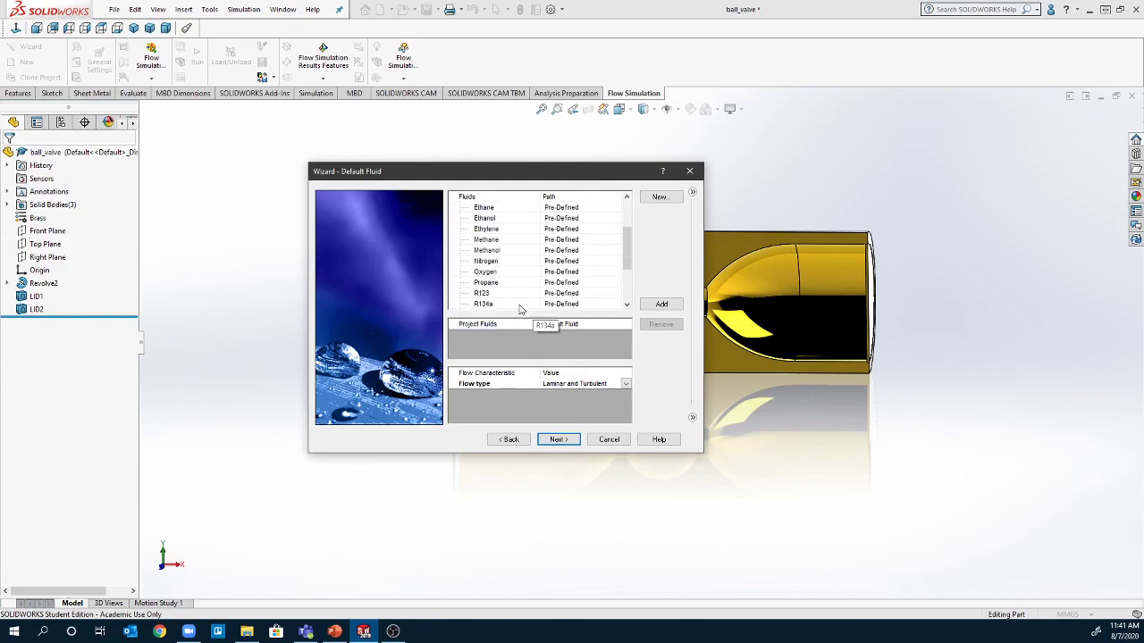
{"action": "scroll", "coordinate": [519, 308], "scroll_direction": "down", "scroll_amount": 3}
{"action": "left_click", "coordinate": [519, 304]}
{"action": "scroll", "coordinate": [519, 304], "scroll_direction": "down", "scroll_amount": 3}
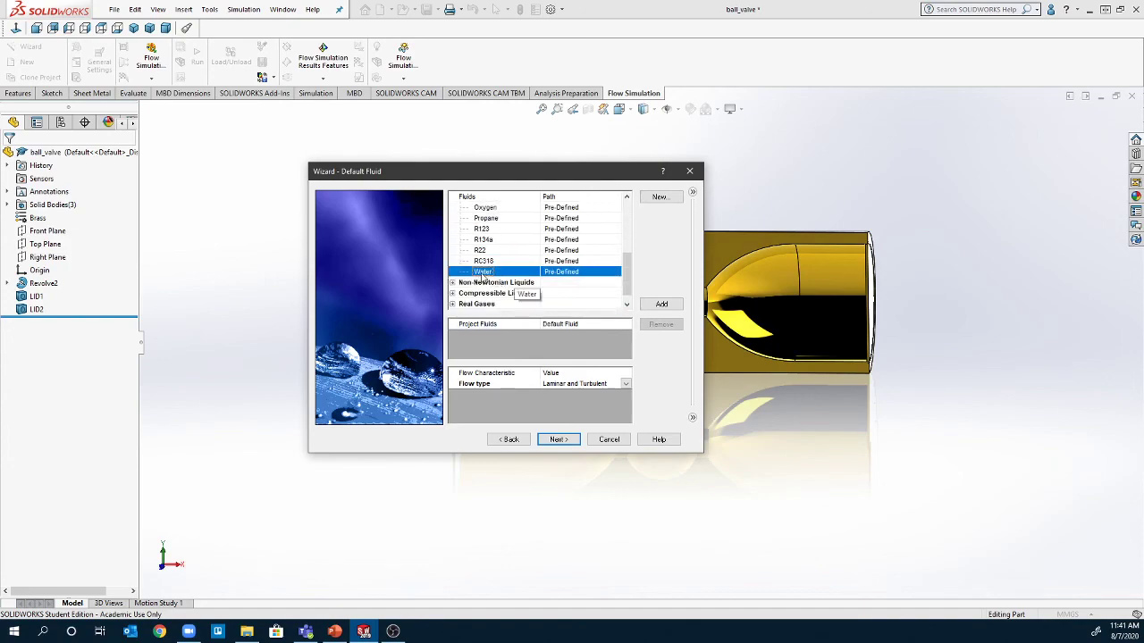
{"action": "double_click", "coordinate": [482, 272]}
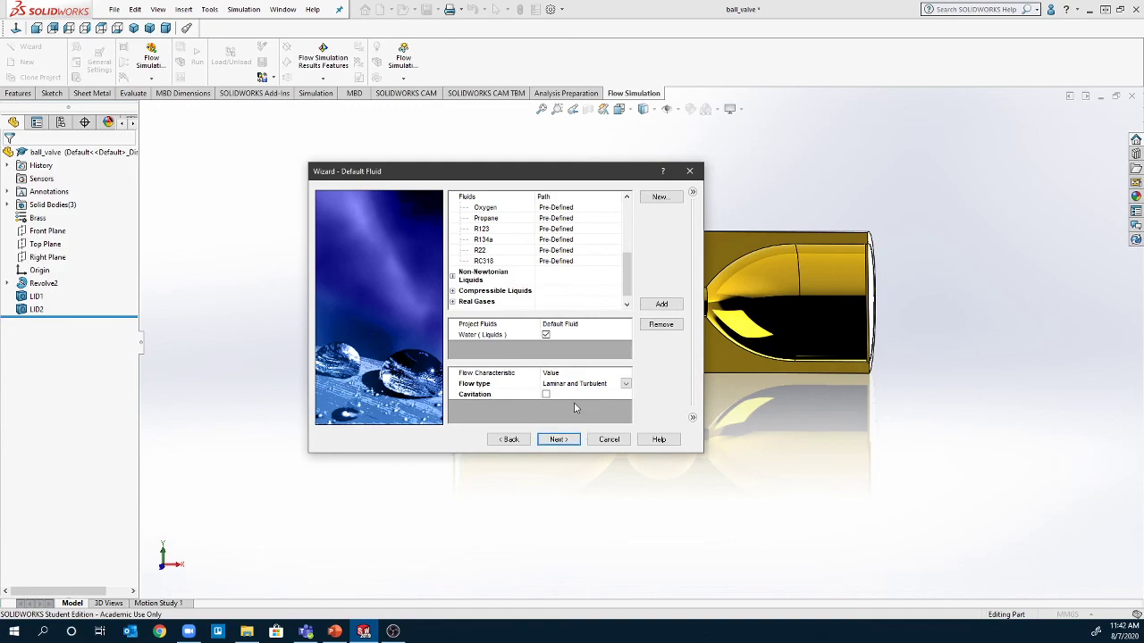
{"action": "left_click", "coordinate": [558, 439]}
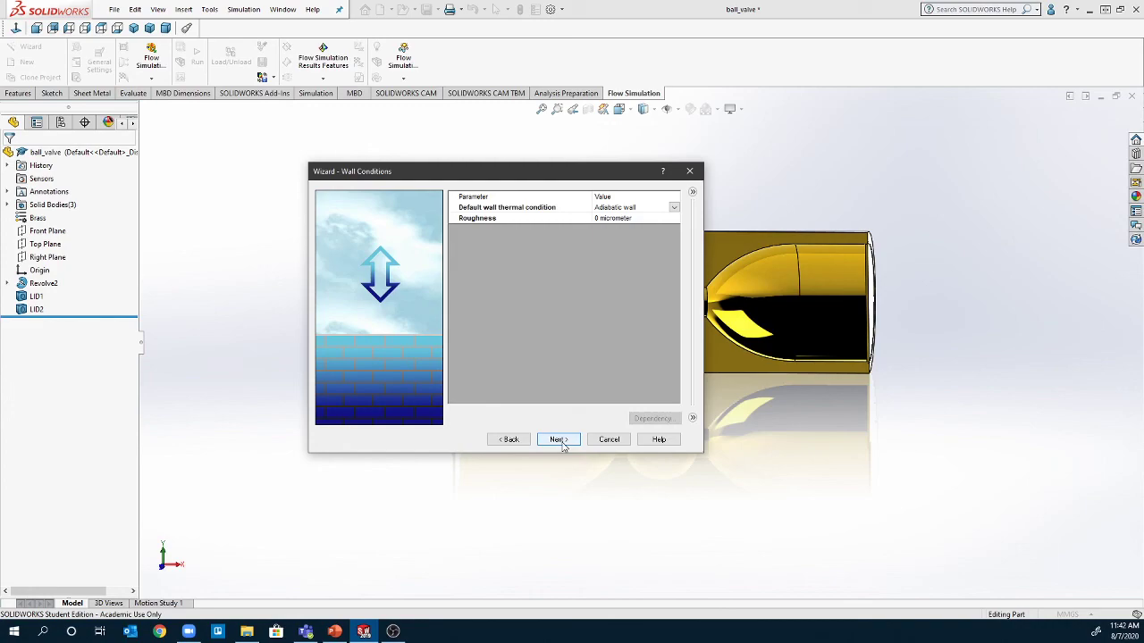
{"action": "left_click", "coordinate": [559, 440]}
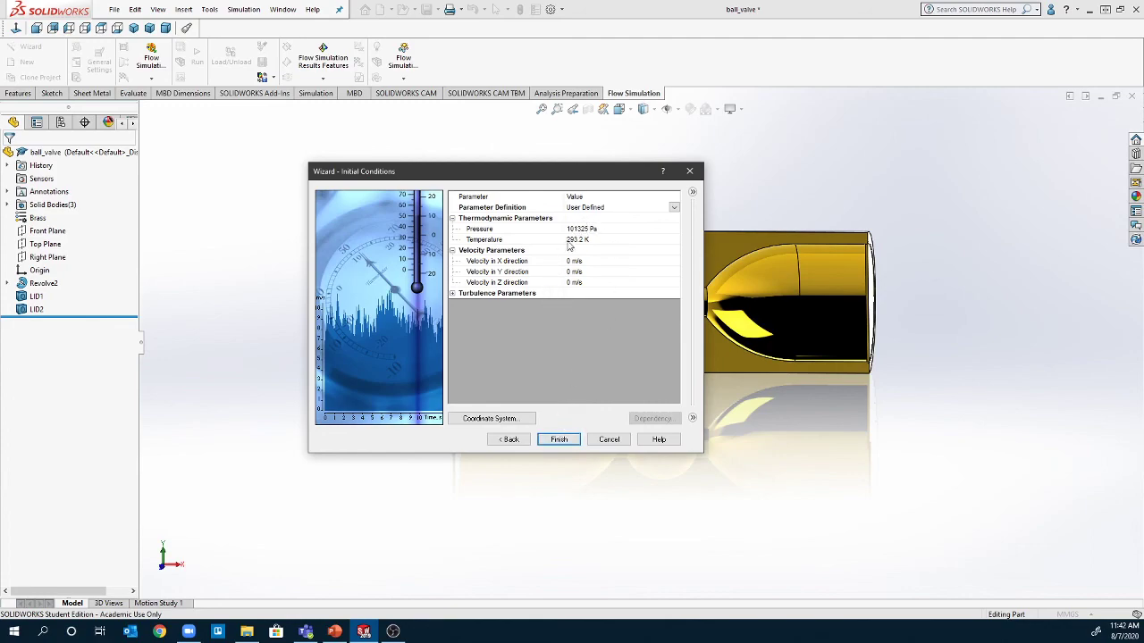
Step: Accept the default initial conditions of 101325 Pa, 293.2 K and zero velocity, and finish creating the project
{"action": "left_click", "coordinate": [561, 438]}
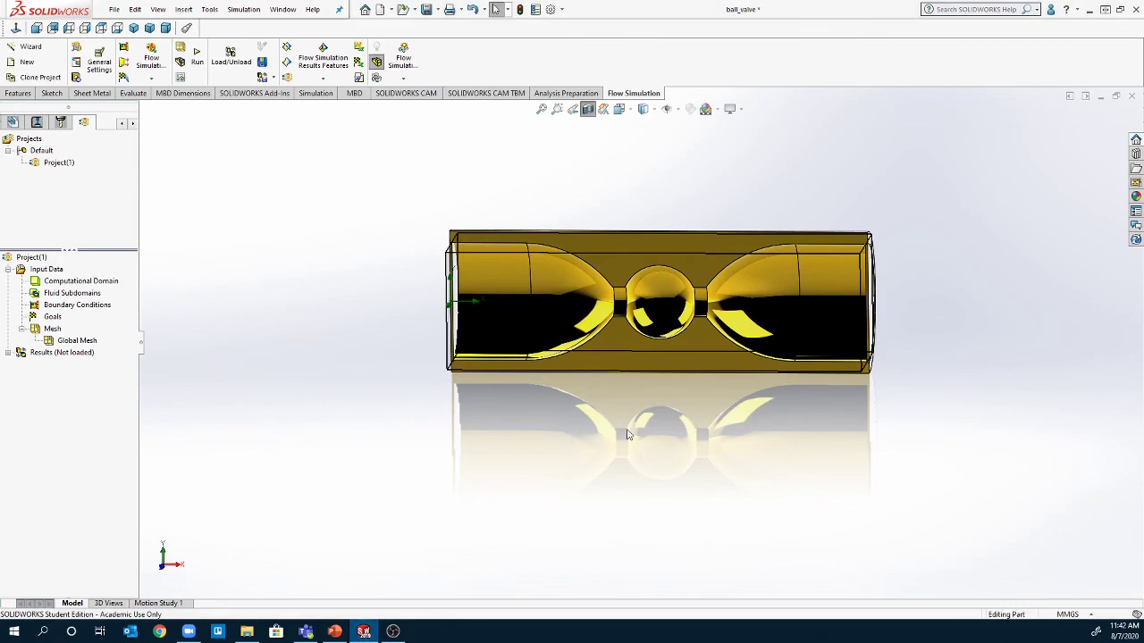
{"action": "middle_click_drag", "start_coordinate": [625, 435], "coordinate": [638, 408]}
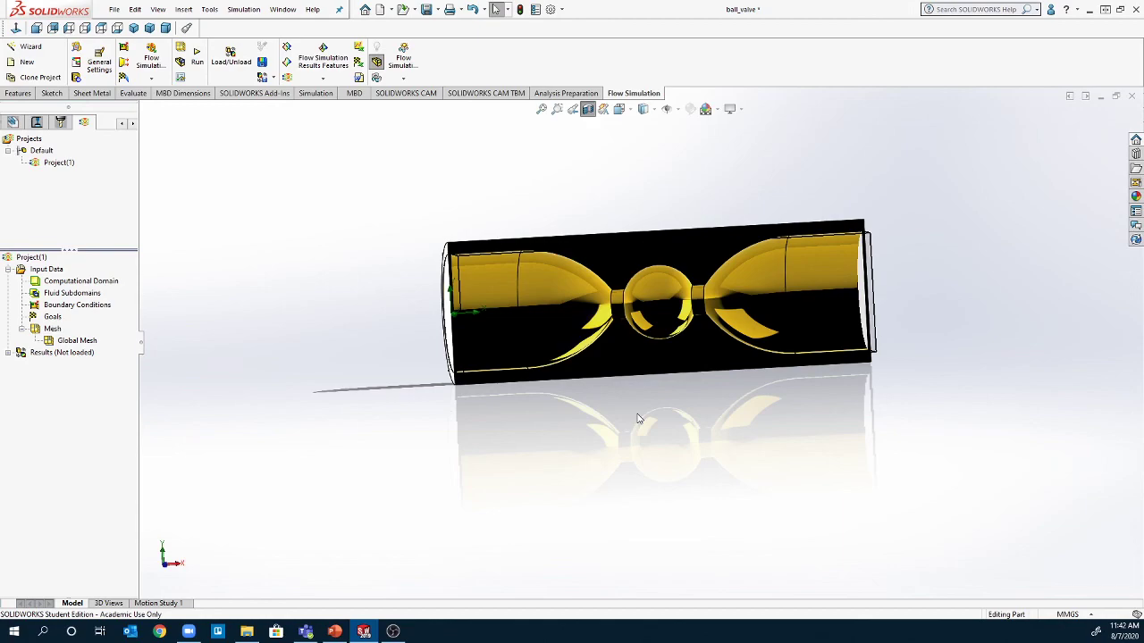
{"action": "mouse_move", "coordinate": [687, 388]}
{"action": "middle_mouse_down"}
{"action": "mouse_move", "coordinate": [663, 394]}
{"action": "mouse_move", "coordinate": [679, 395]}
{"action": "middle_mouse_up"}
{"action": "middle_click_drag", "start_coordinate": [687, 393], "coordinate": [617, 585]}
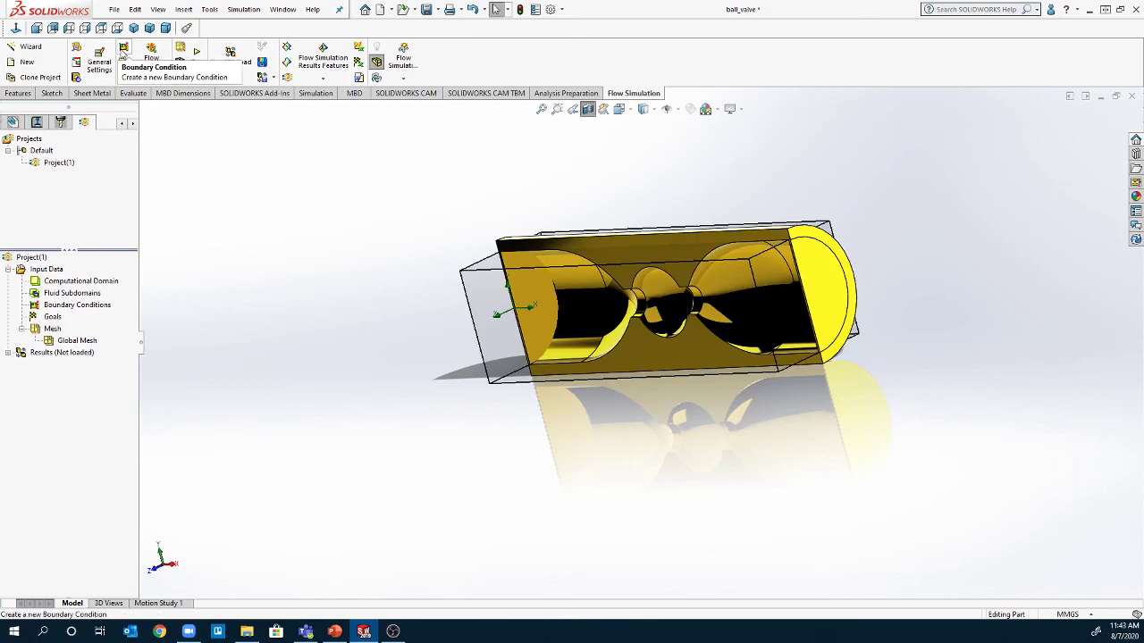
Step: Start a boundary condition on the inner face of the lid near the origin as Inlet Volume Flow of 100 m^3/s
{"action": "right_click", "coordinate": [49, 309]}
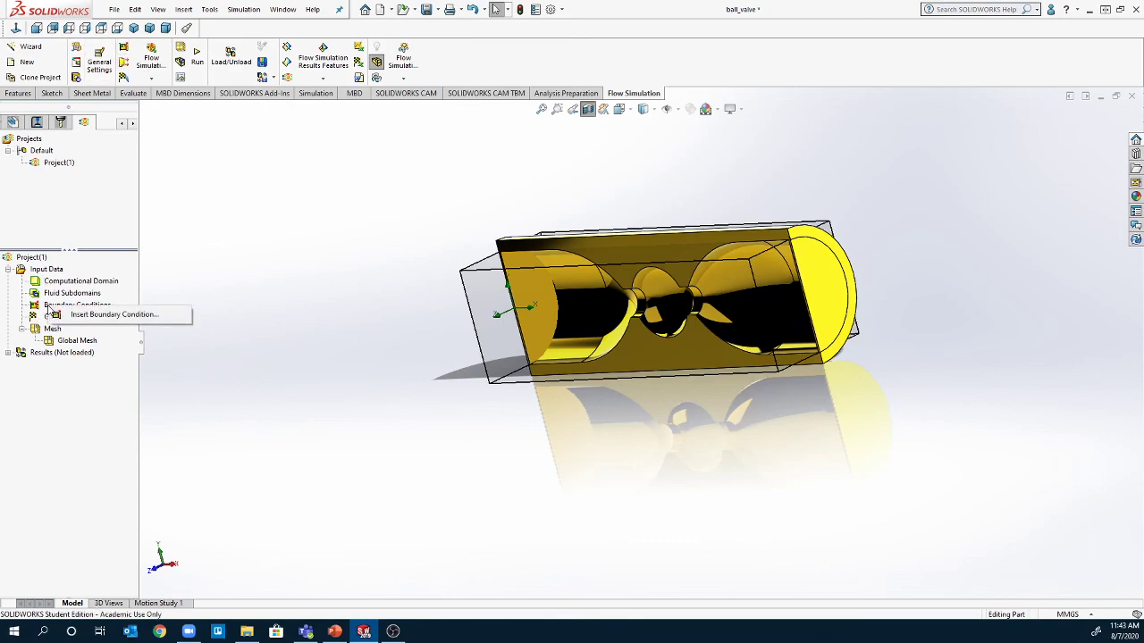
{"action": "left_click", "coordinate": [68, 315]}
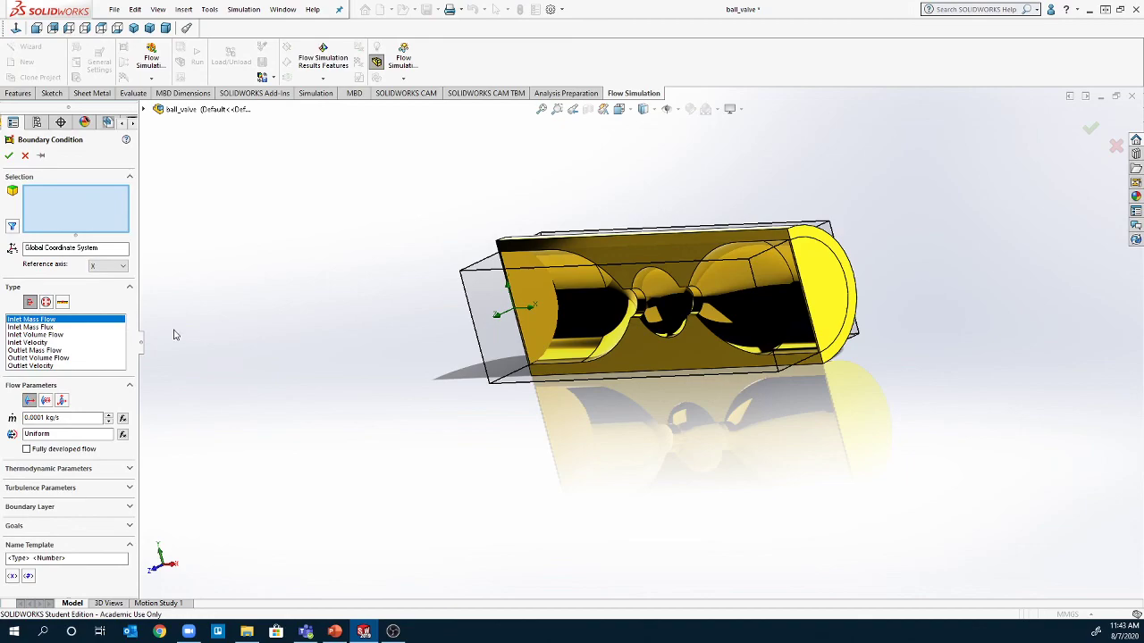
{"action": "scroll", "coordinate": [493, 390], "scroll_direction": "down", "scroll_amount": 1}
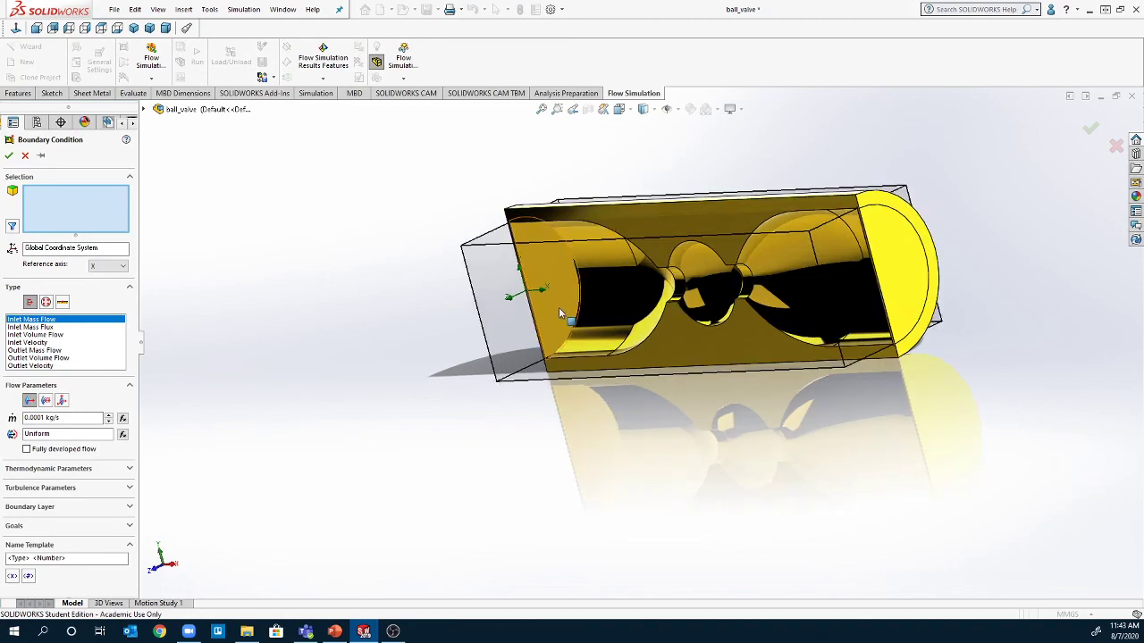
{"action": "middle_click_drag", "start_coordinate": [450, 401], "coordinate": [489, 413]}
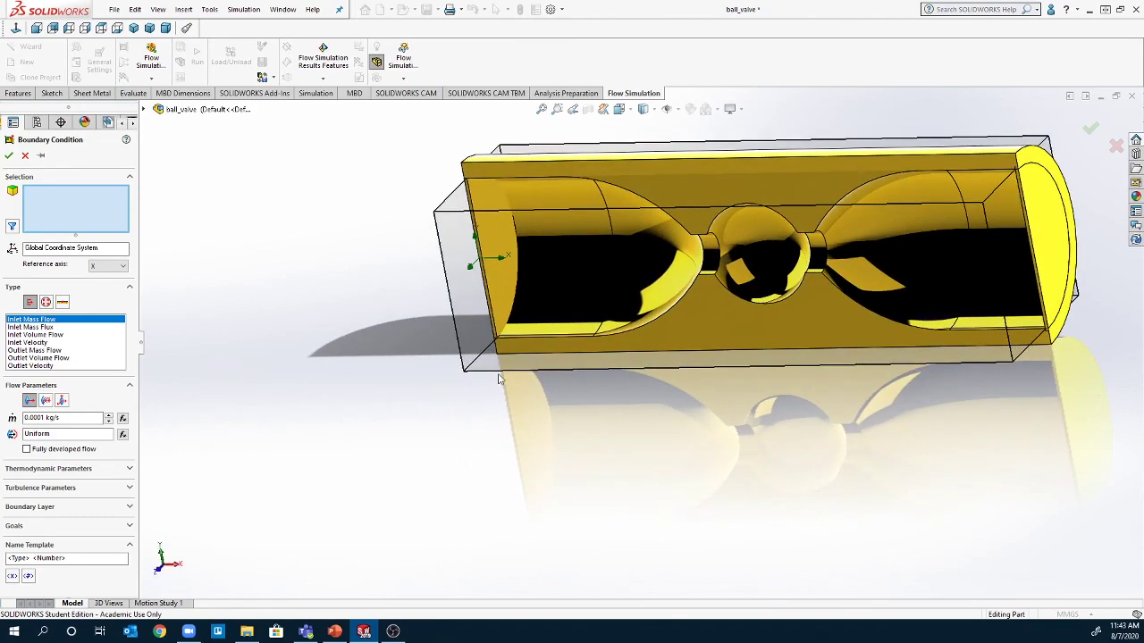
{"action": "scroll", "coordinate": [487, 308], "scroll_direction": "down", "scroll_amount": 1}
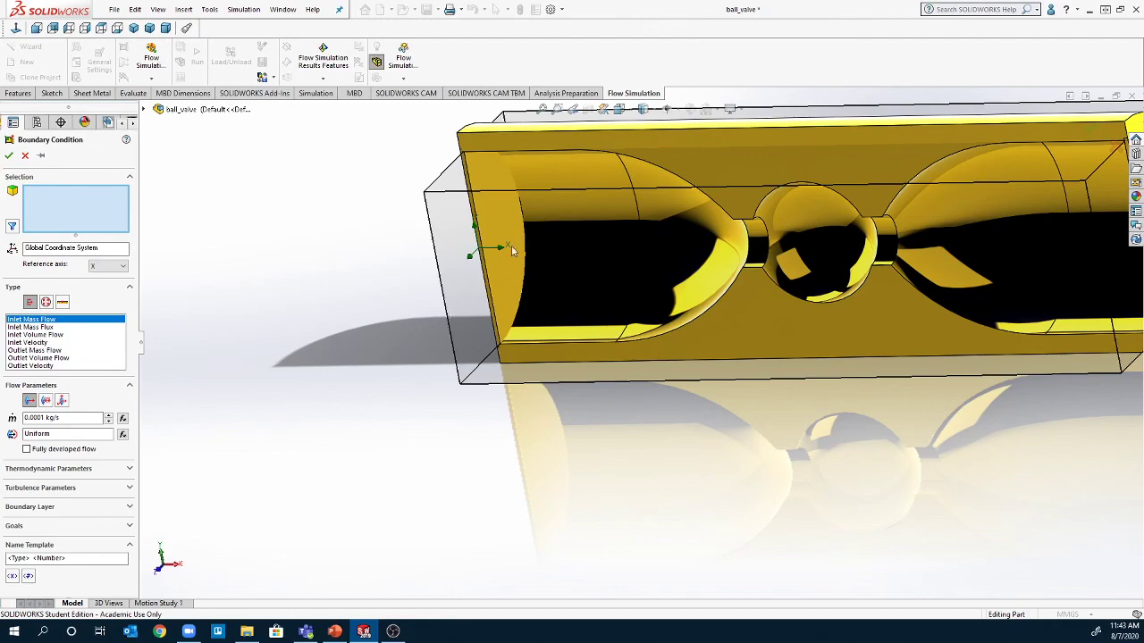
{"action": "middle_click_drag", "start_coordinate": [607, 391], "coordinate": [564, 401]}
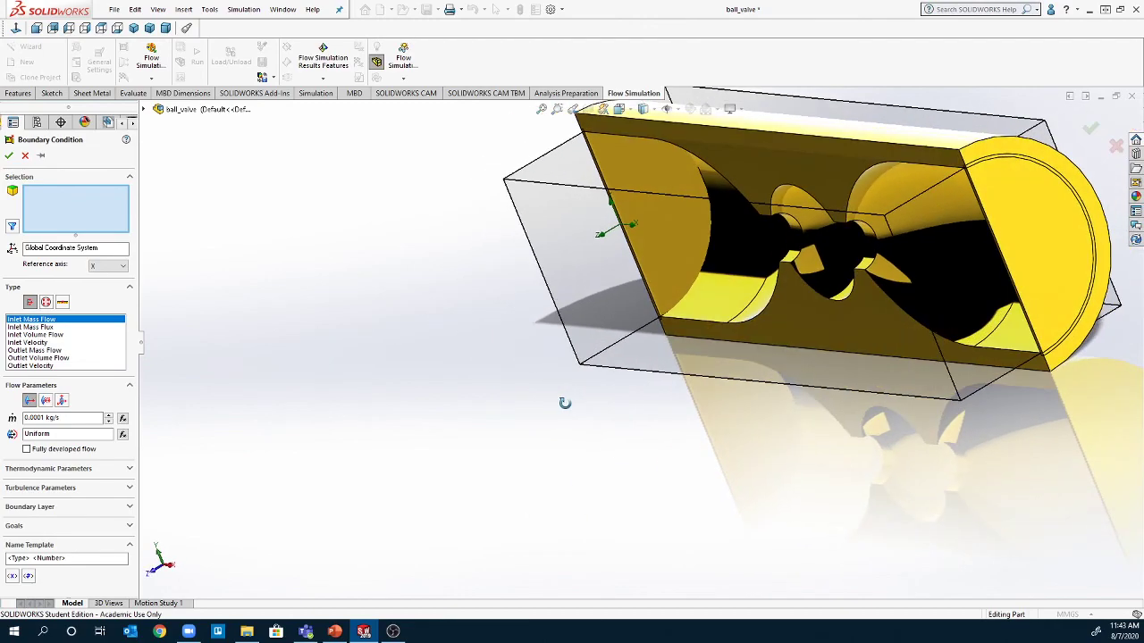
{"action": "left_click", "coordinate": [672, 246]}
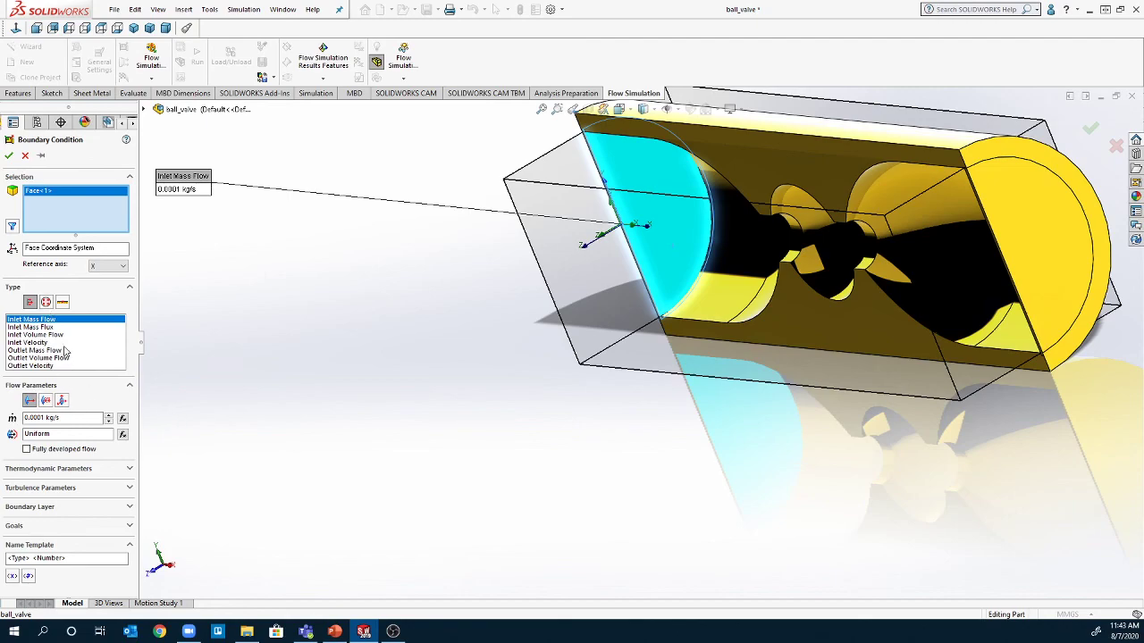
{"action": "left_click", "coordinate": [40, 334]}
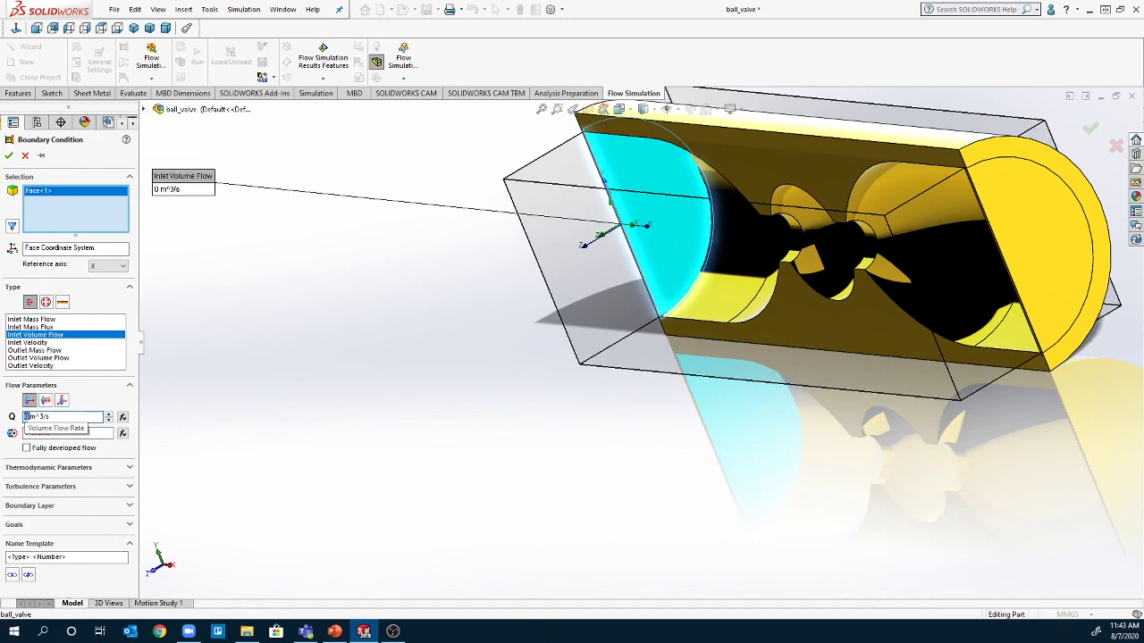
{"action": "double_click", "coordinate": [26, 416]}
{"action": "type", "text": "100"}
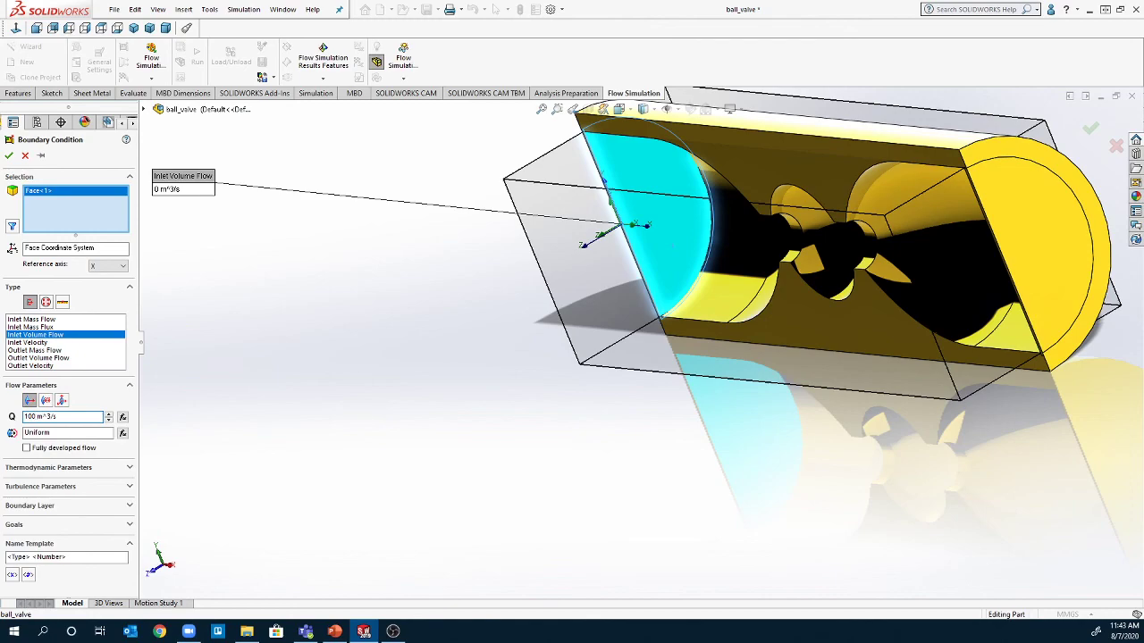
{"action": "key", "text": "Return"}
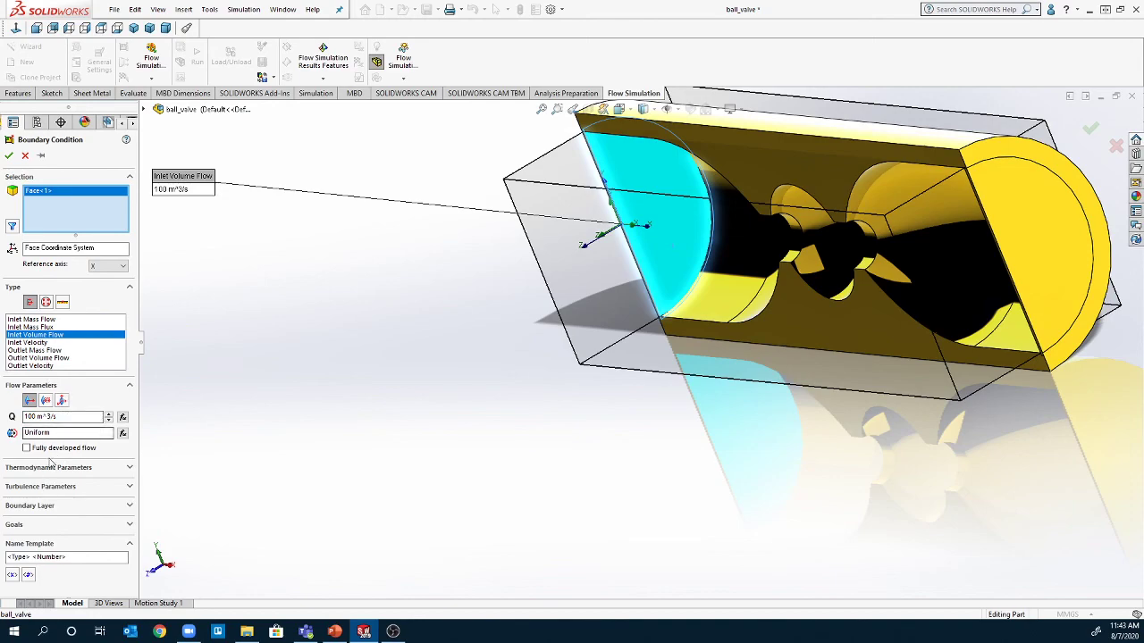
{"action": "left_click", "coordinate": [122, 433]}
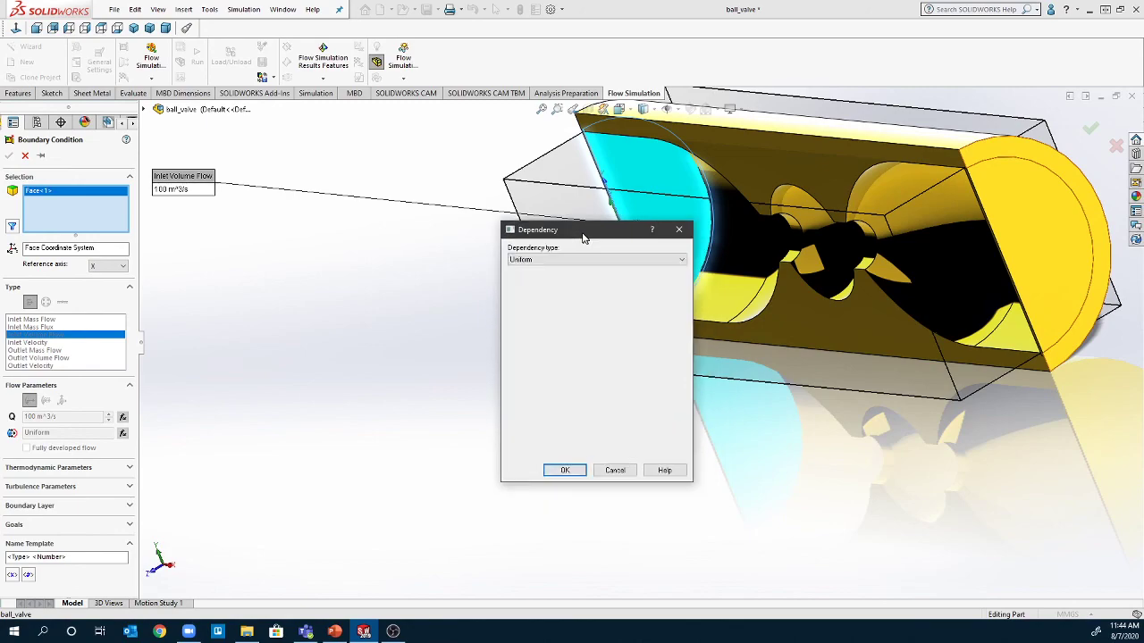
{"action": "left_click_drag", "start_coordinate": [582, 234], "coordinate": [426, 150]}
{"action": "left_click", "coordinate": [439, 183]}
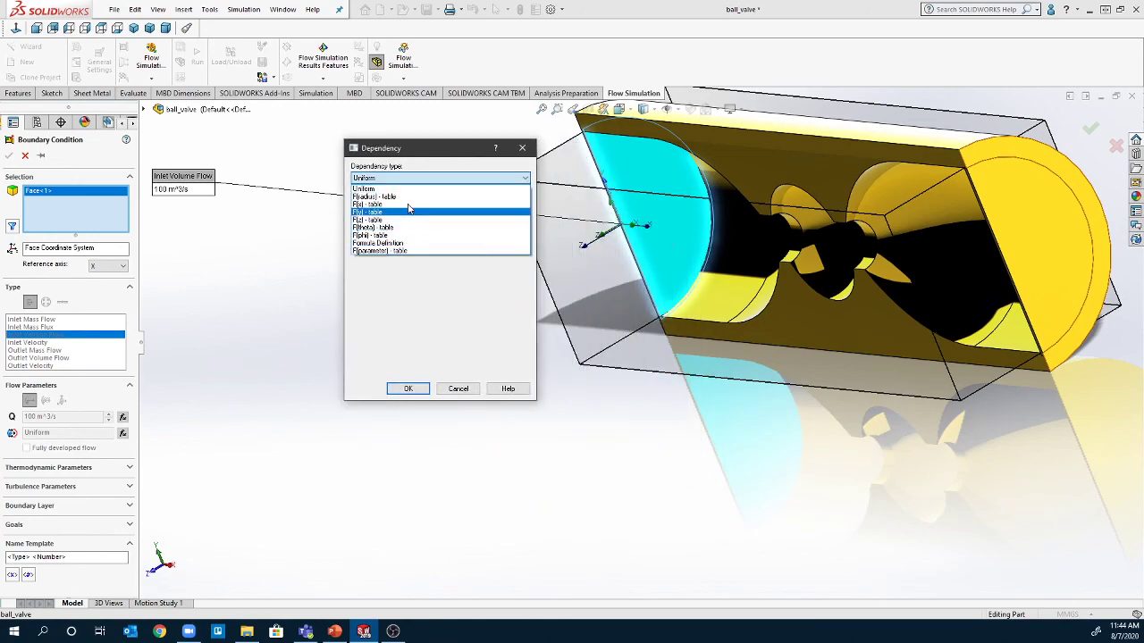
{"action": "left_click", "coordinate": [460, 388]}
{"action": "left_click", "coordinate": [458, 389]}
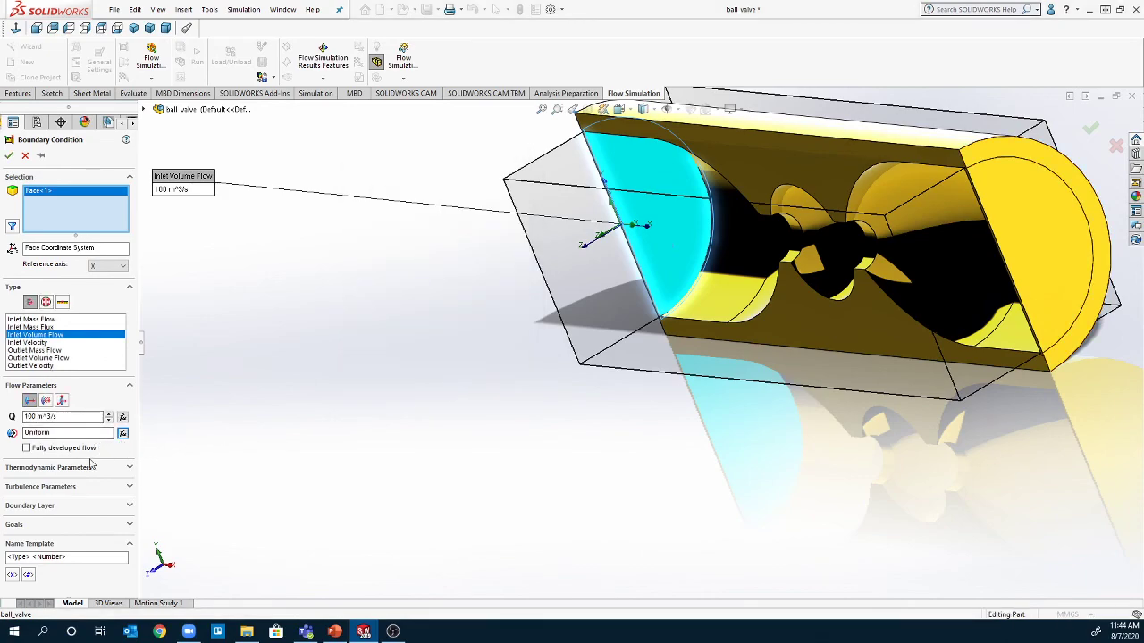
Step: Make the inlet flow fully developed and create the inlet condition with static pressure, total pressure and velocity goals
{"action": "left_click", "coordinate": [27, 450]}
{"action": "left_click", "coordinate": [32, 503]}
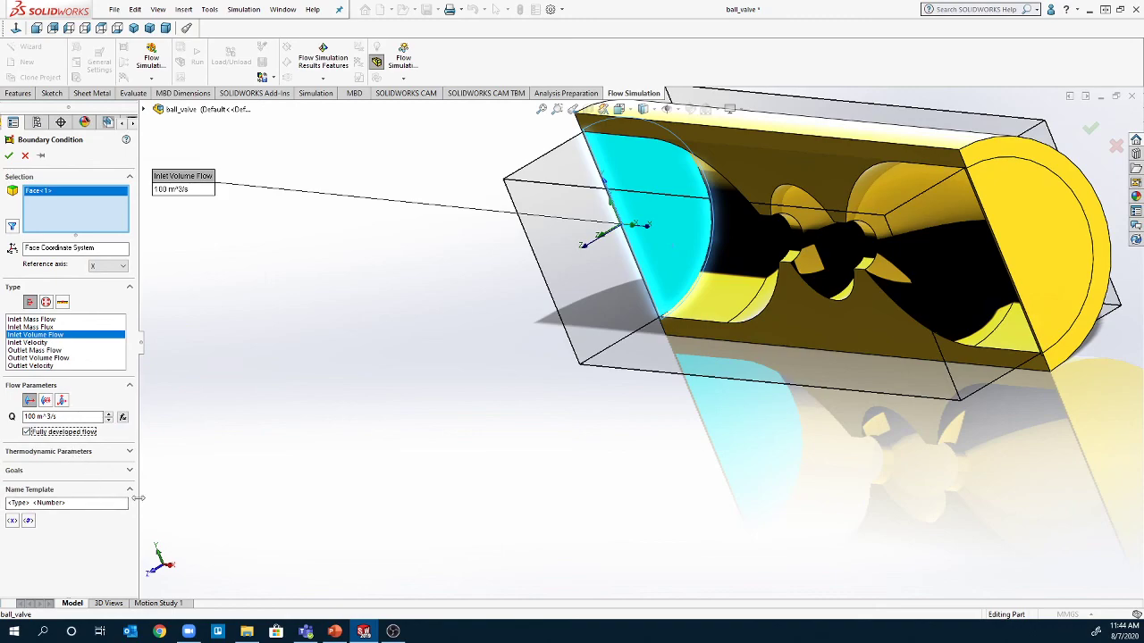
{"action": "left_click", "coordinate": [129, 472]}
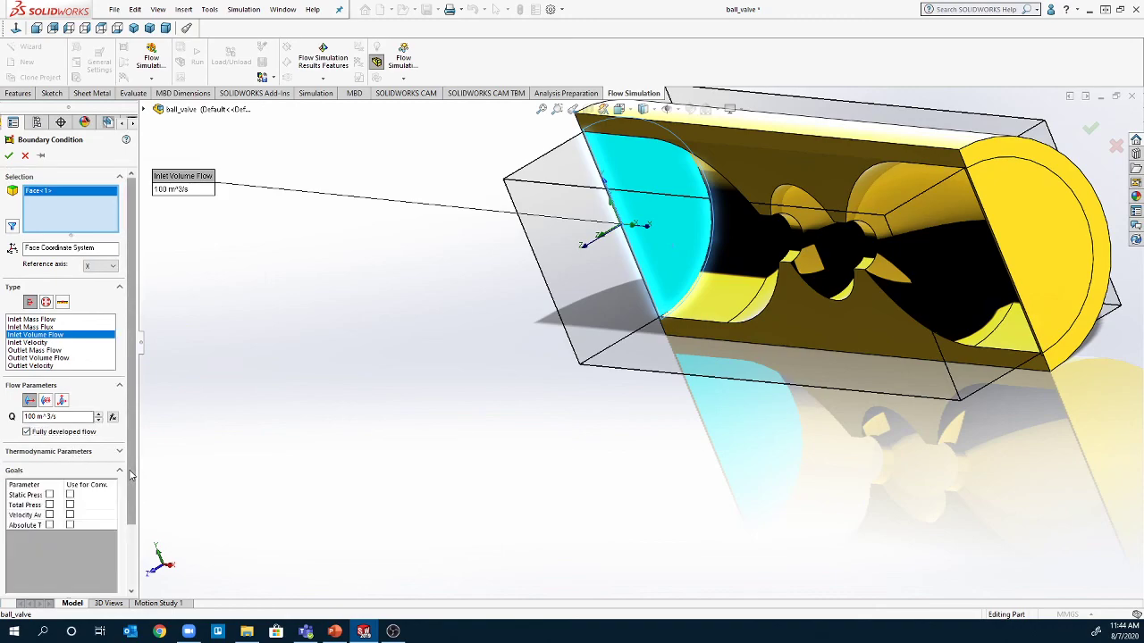
{"action": "left_click", "coordinate": [49, 495]}
{"action": "left_click", "coordinate": [49, 515]}
{"action": "left_click", "coordinate": [8, 157]}
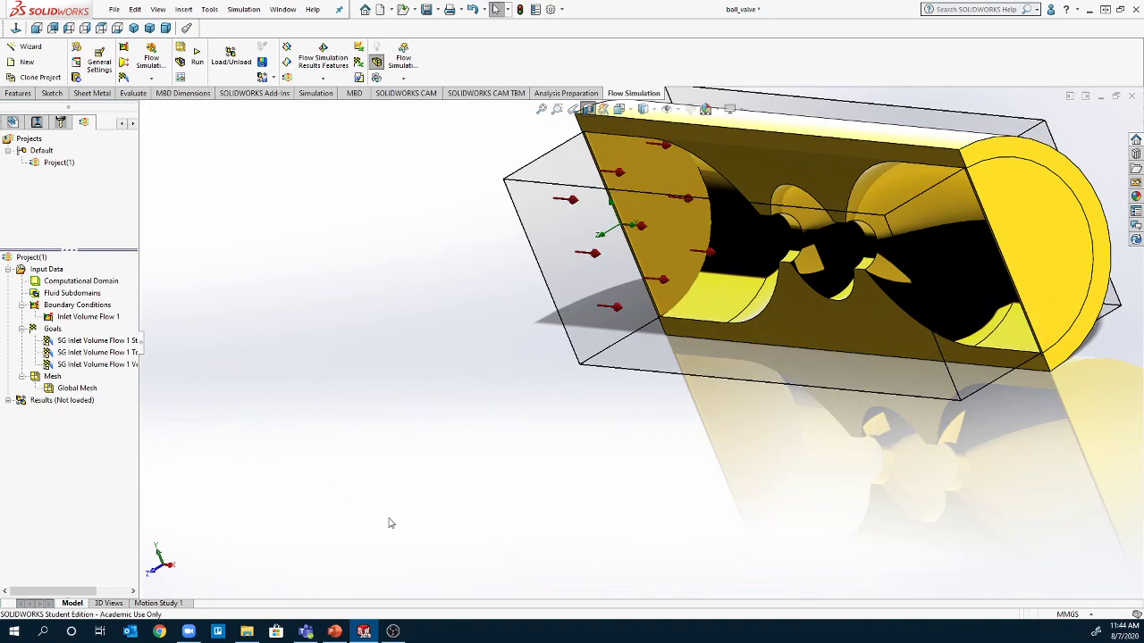
Step: Add an Environment Pressure boundary condition of 101325 Pa and 293.2 K to the inner face of the opposite lid
{"action": "middle_click_drag", "start_coordinate": [525, 325], "coordinate": [603, 256]}
{"action": "scroll", "coordinate": [599, 277], "scroll_direction": "up", "scroll_amount": 3}
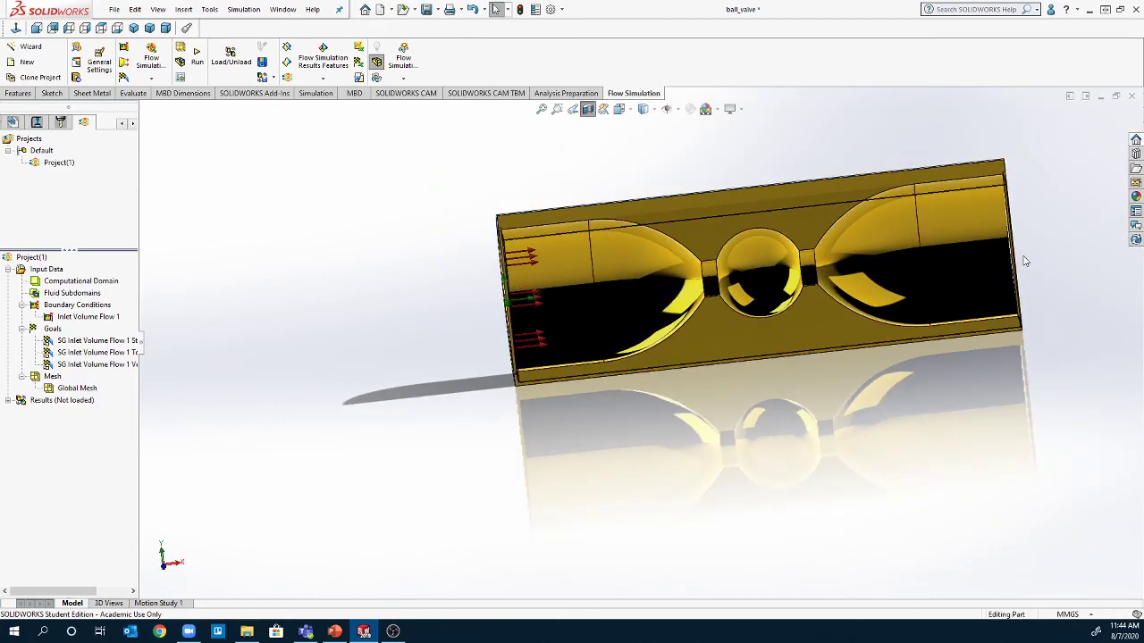
{"action": "middle_click_drag", "start_coordinate": [953, 319], "coordinate": [1009, 300]}
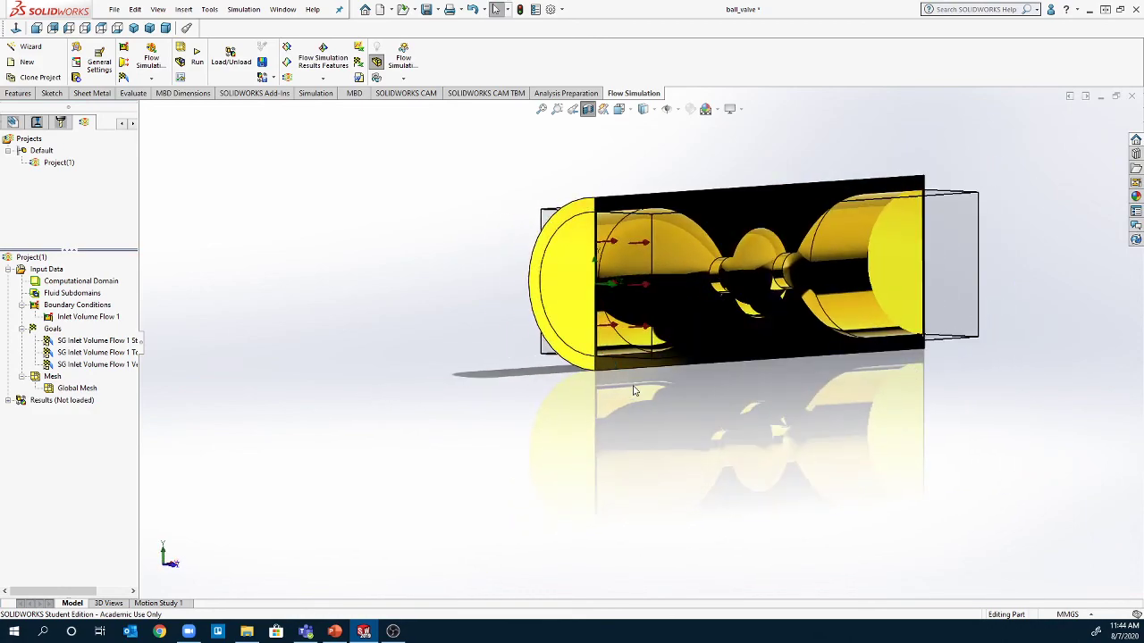
{"action": "right_click", "coordinate": [74, 308]}
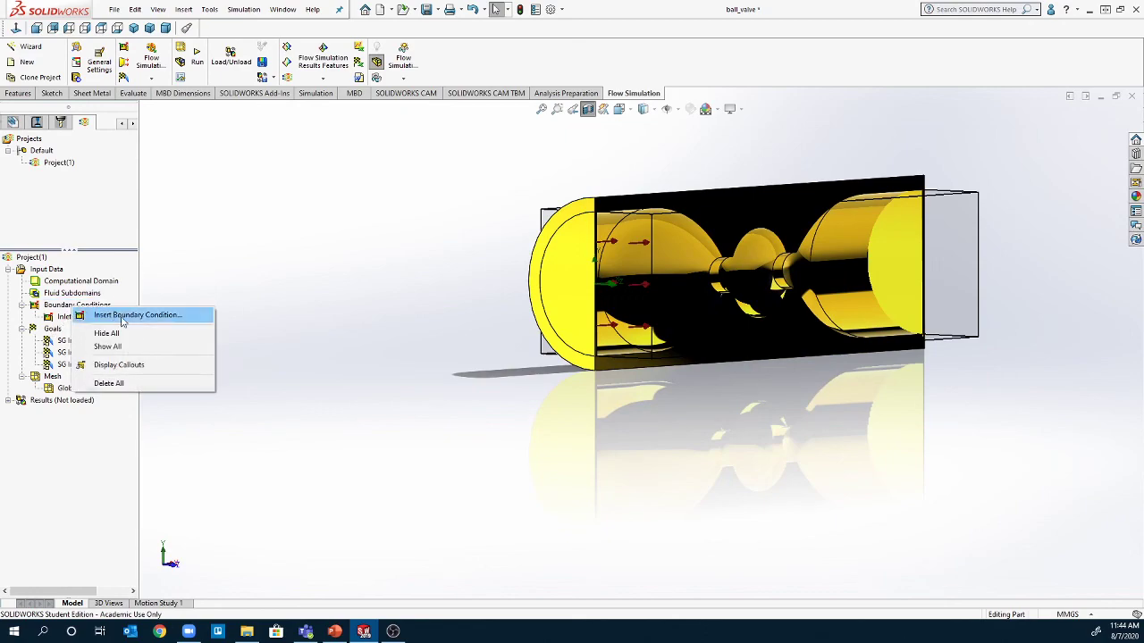
{"action": "left_click", "coordinate": [134, 316]}
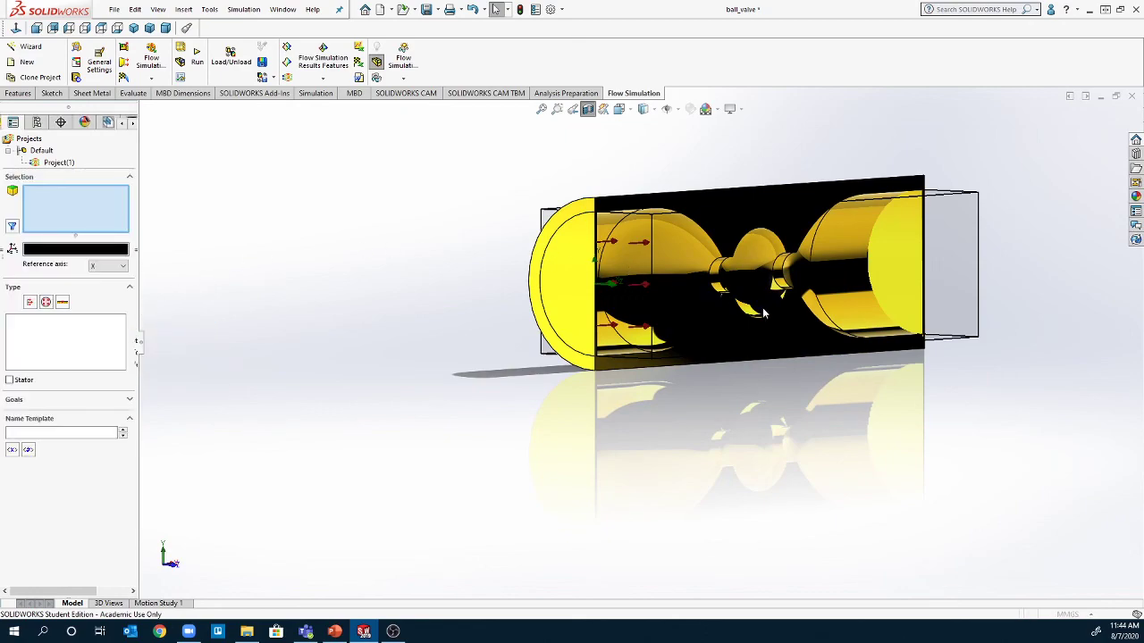
{"action": "left_click", "coordinate": [868, 308]}
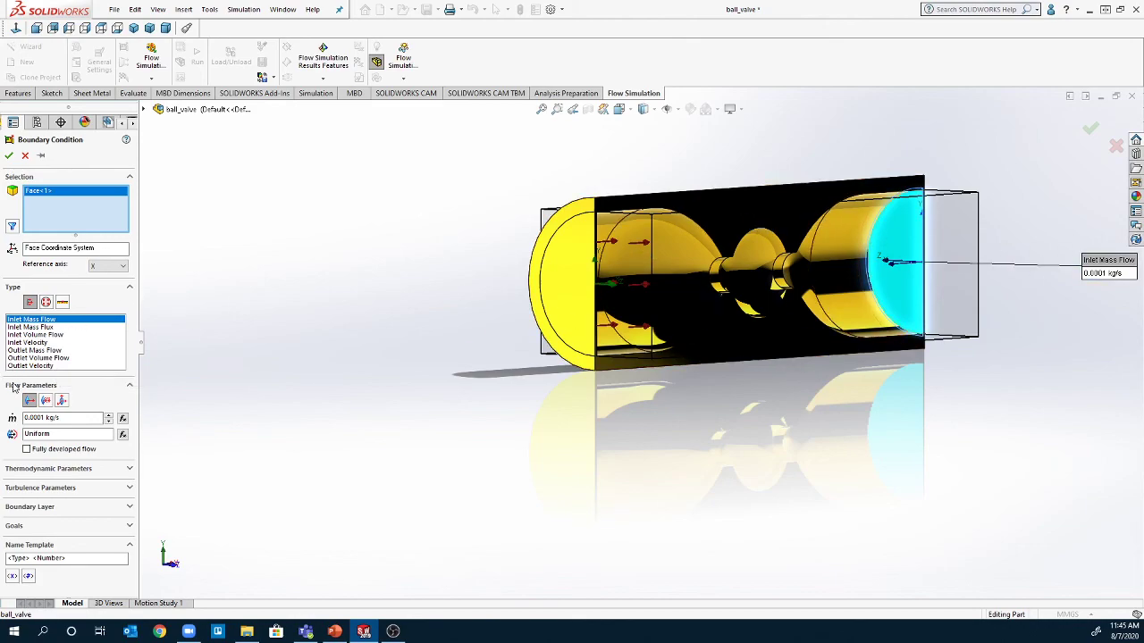
{"action": "left_click", "coordinate": [46, 303]}
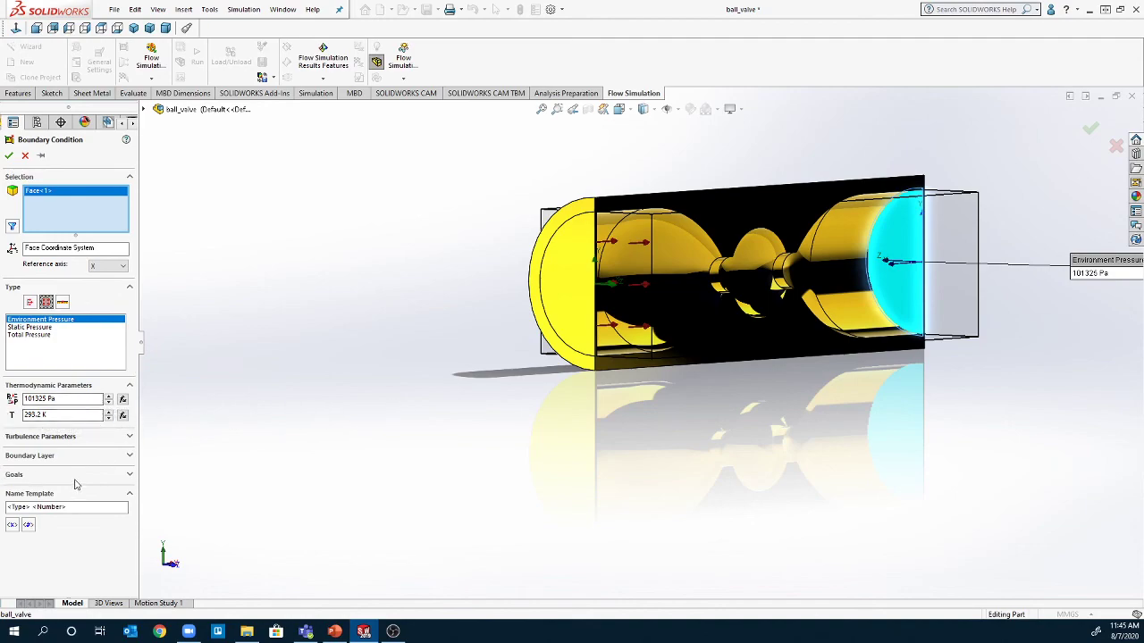
{"action": "left_click", "coordinate": [9, 157]}
Step: Run a new calculation on this computer with all cores and results loading enabled, and close the solver when it finishes
{"action": "middle_click_drag", "start_coordinate": [756, 372], "coordinate": [674, 378]}
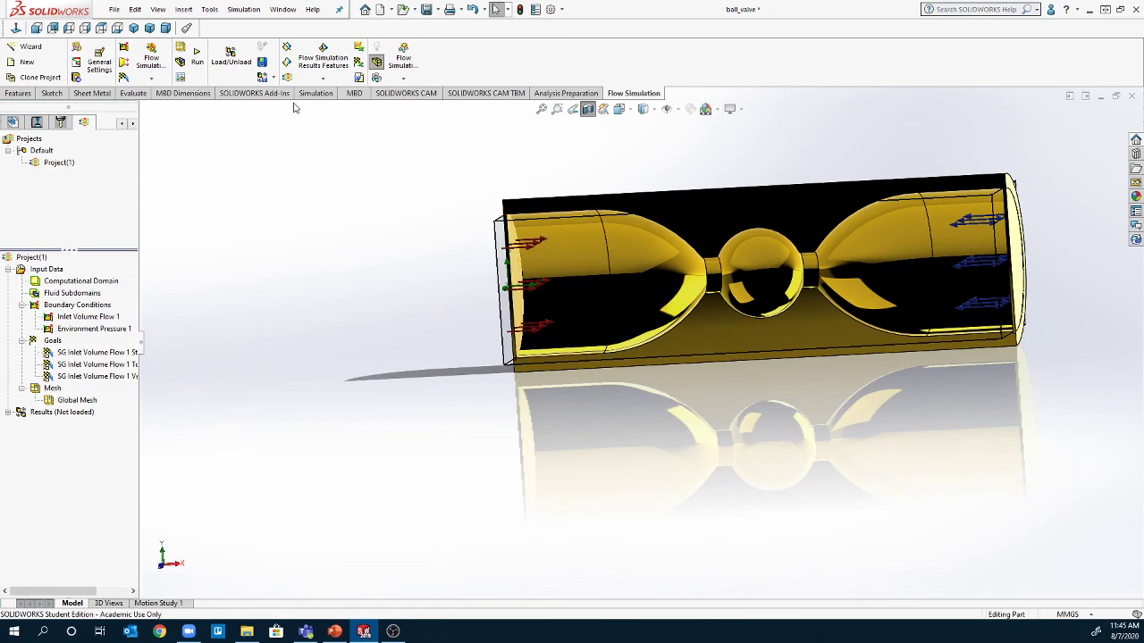
{"action": "left_click", "coordinate": [195, 59]}
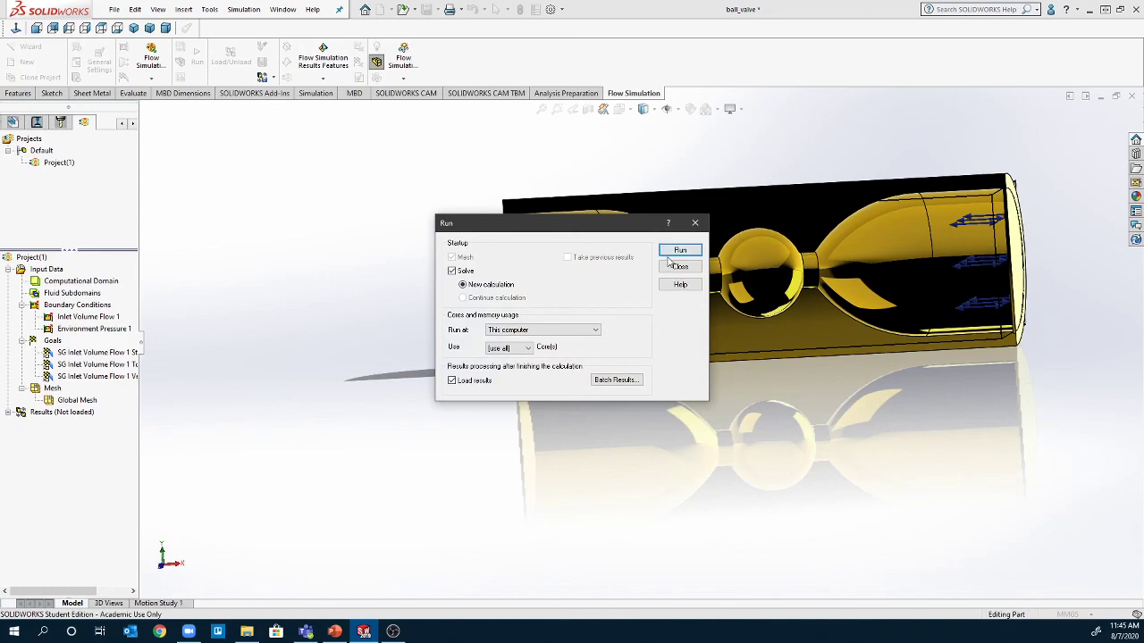
{"action": "left_click", "coordinate": [677, 251]}
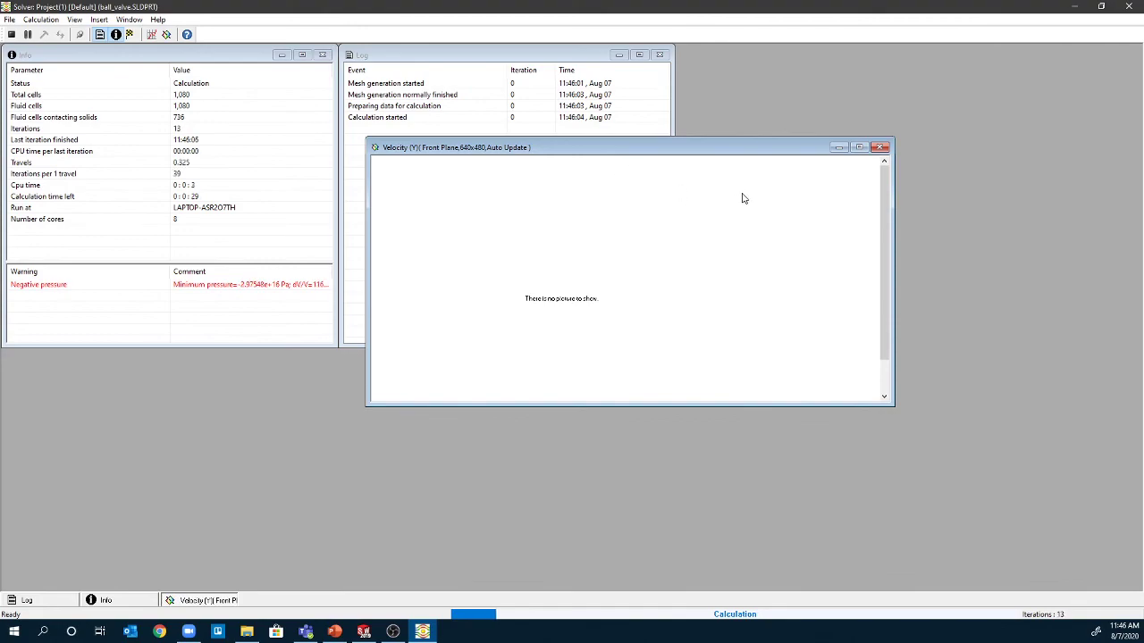
{"action": "left_click_drag", "start_coordinate": [705, 154], "coordinate": [714, 176]}
{"action": "left_click_drag", "start_coordinate": [843, 227], "coordinate": [851, 222]}
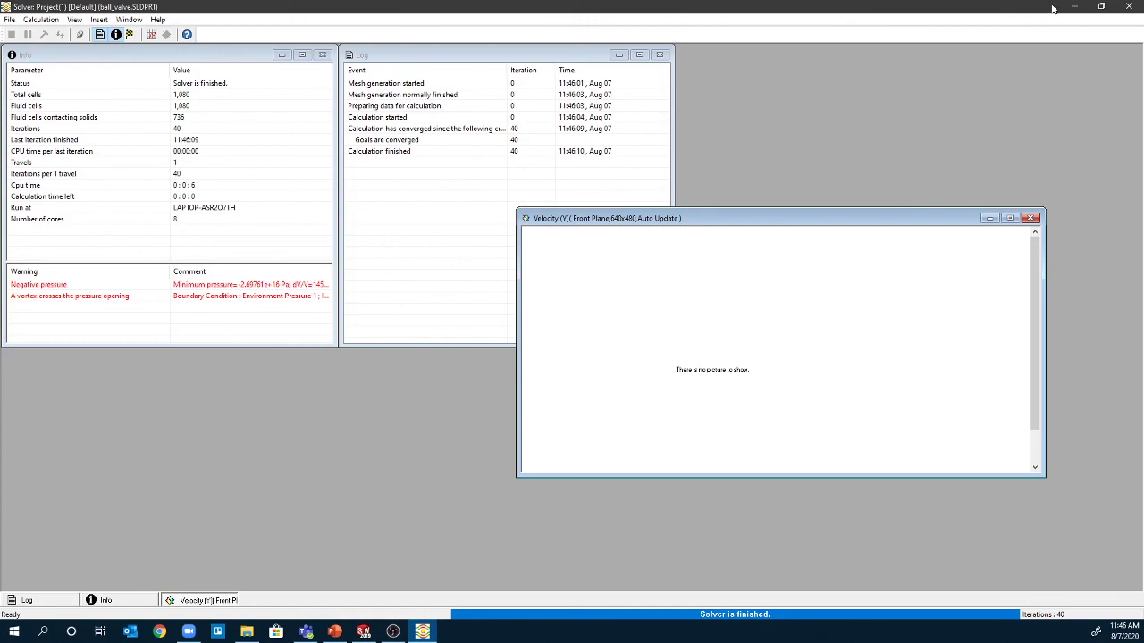
{"action": "left_click", "coordinate": [1129, 6]}
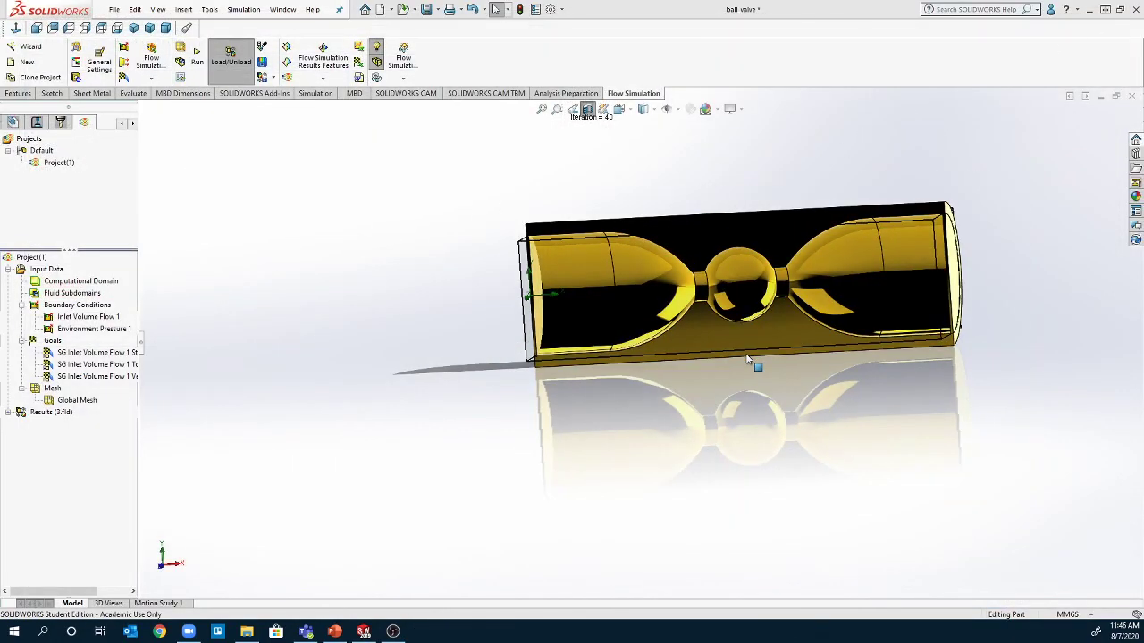
Step: Insert a goal plot of all goals over iterations, show its summary table and accept the plot
{"action": "left_click", "coordinate": [7, 413]}
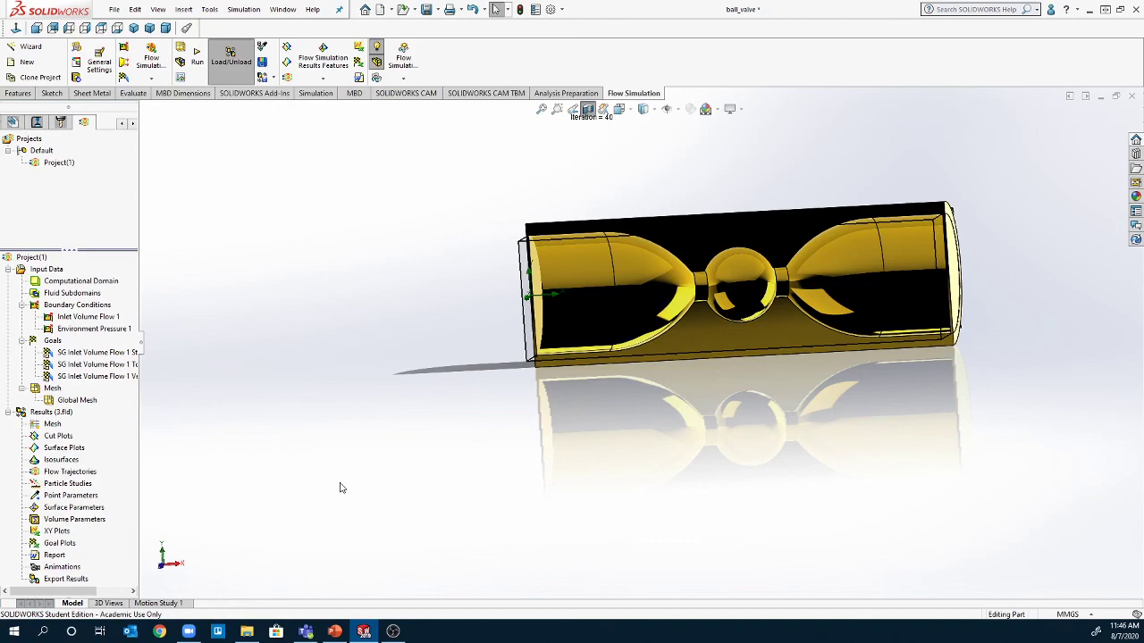
{"action": "right_click", "coordinate": [52, 547]}
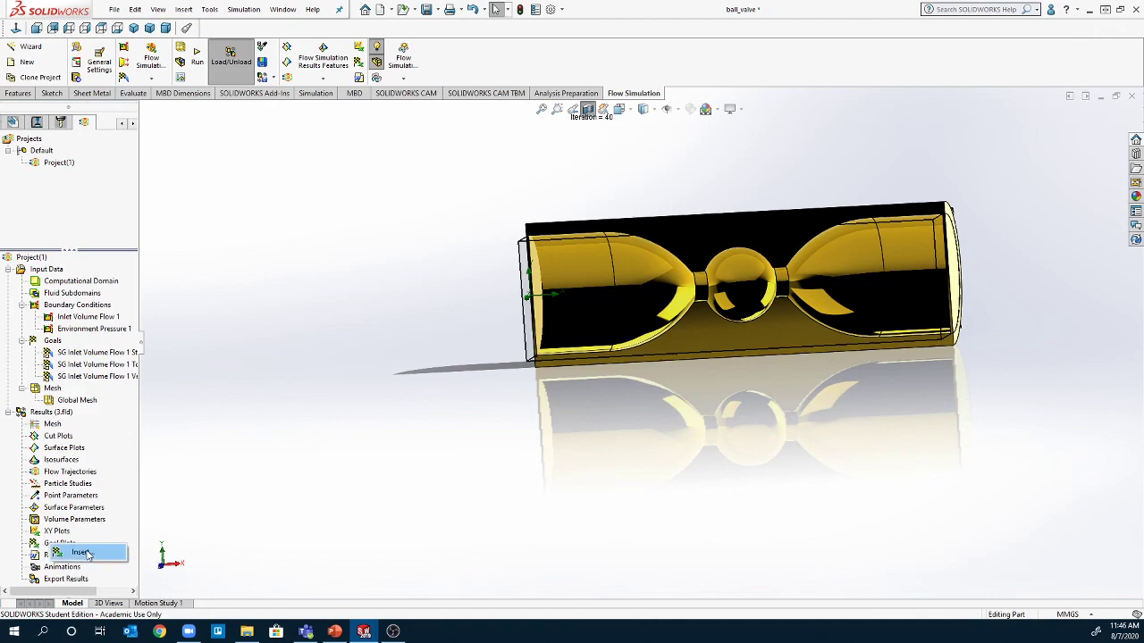
{"action": "left_click", "coordinate": [84, 552]}
{"action": "left_click", "coordinate": [29, 208]}
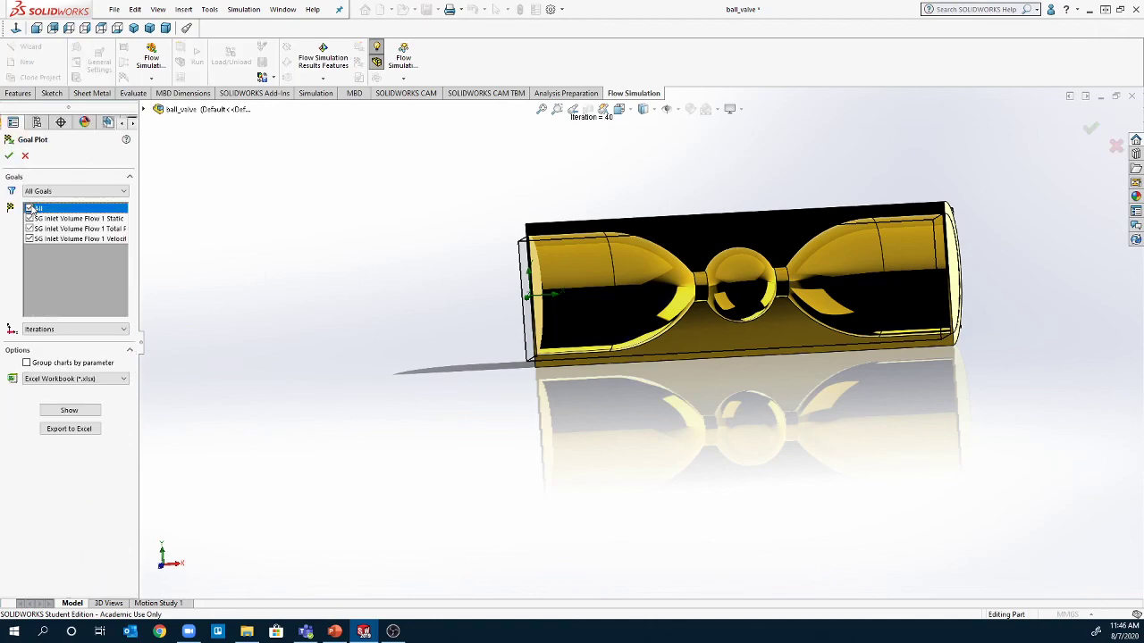
{"action": "left_click", "coordinate": [49, 413]}
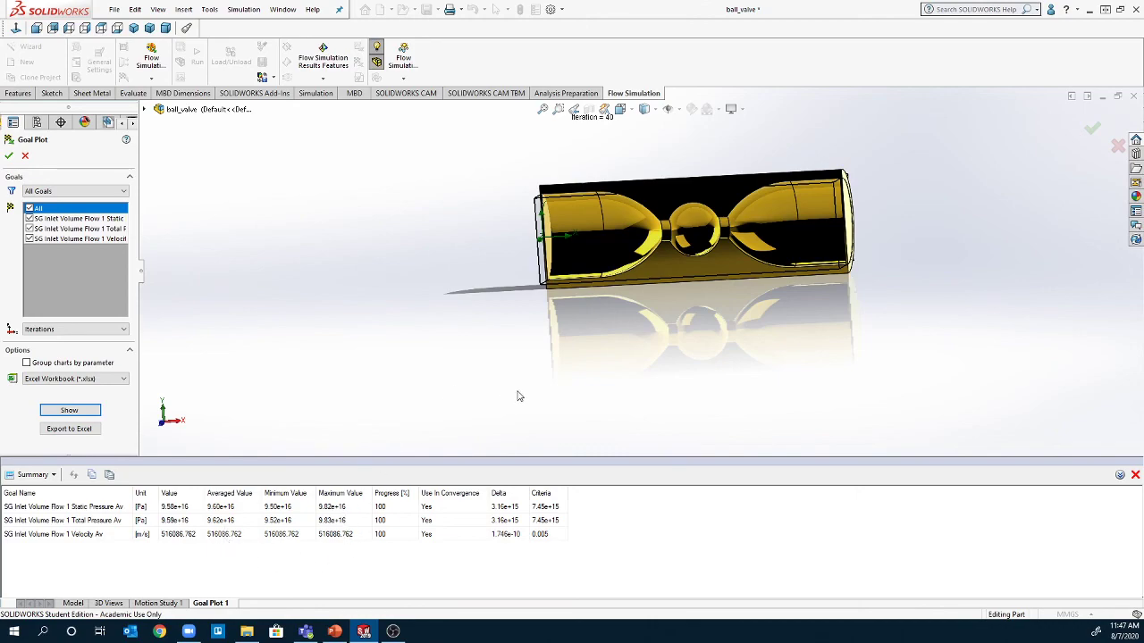
{"action": "left_click", "coordinate": [8, 156]}
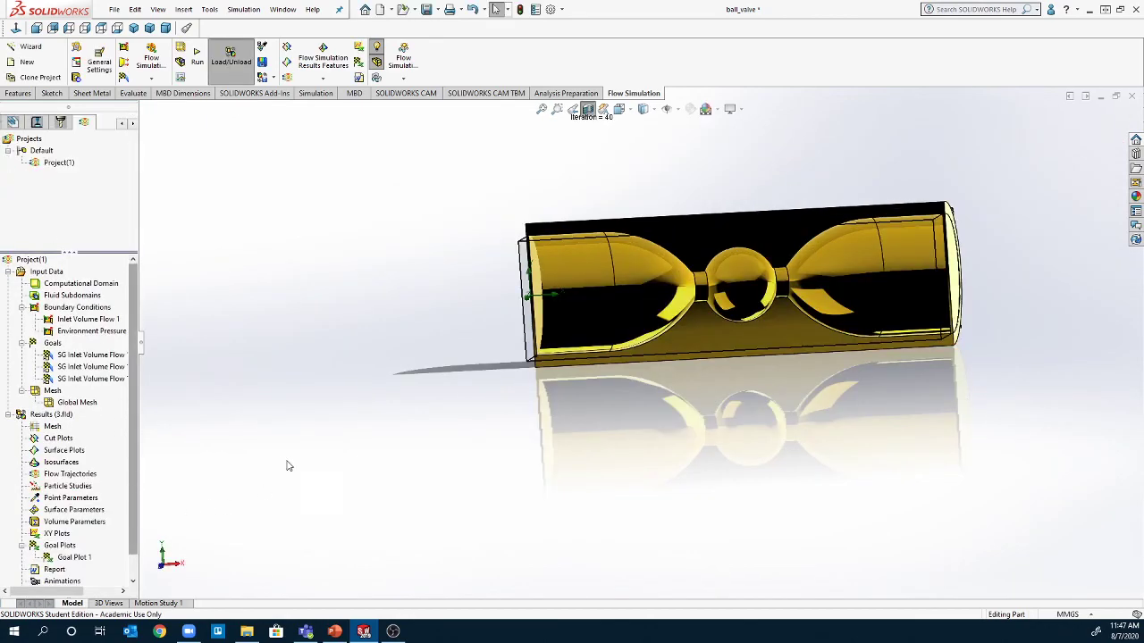
Step: Insert a flow trajectories plot and select the seven inner flow faces along the valve passage as starting points
{"action": "scroll", "coordinate": [39, 558], "scroll_direction": "down", "scroll_amount": 1}
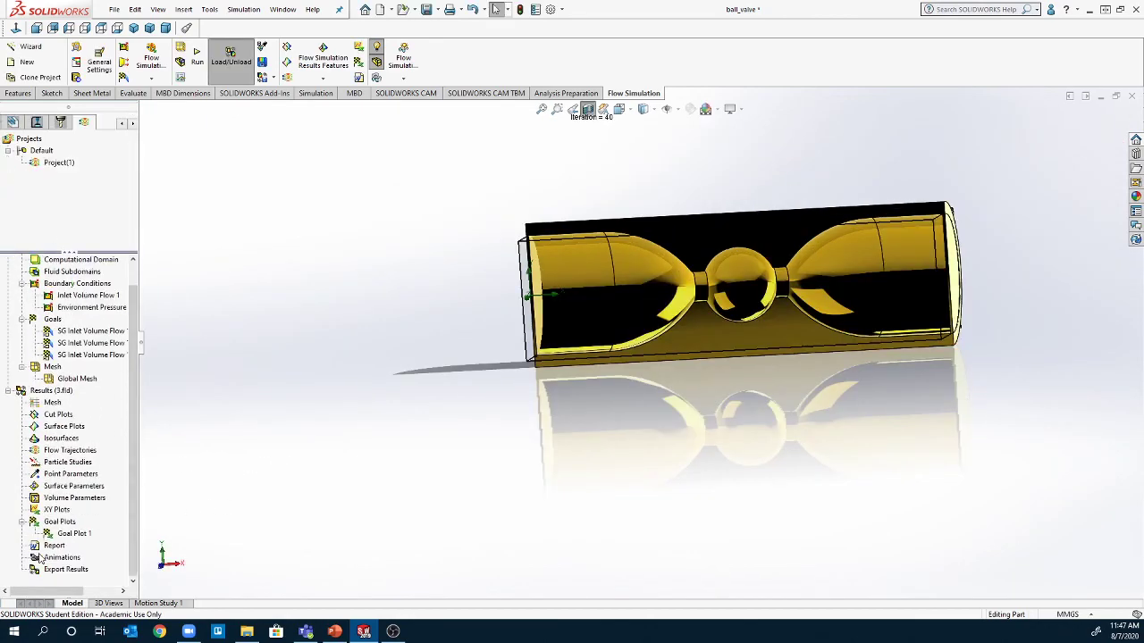
{"action": "right_click", "coordinate": [75, 453]}
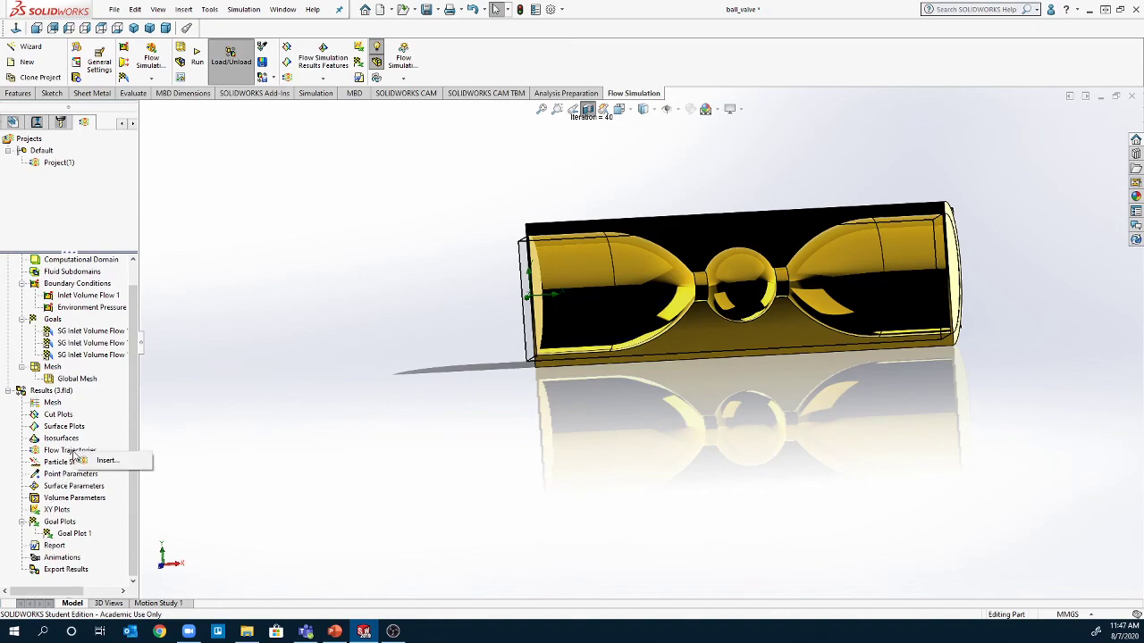
{"action": "left_click", "coordinate": [106, 460]}
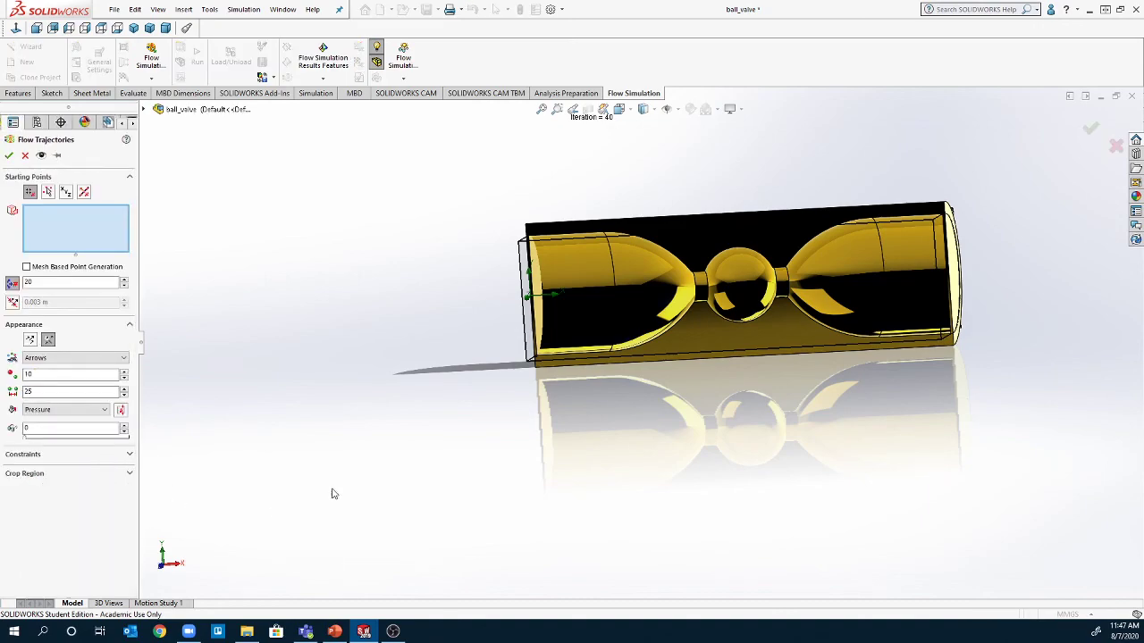
{"action": "scroll", "coordinate": [571, 370], "scroll_direction": "down", "scroll_amount": 1}
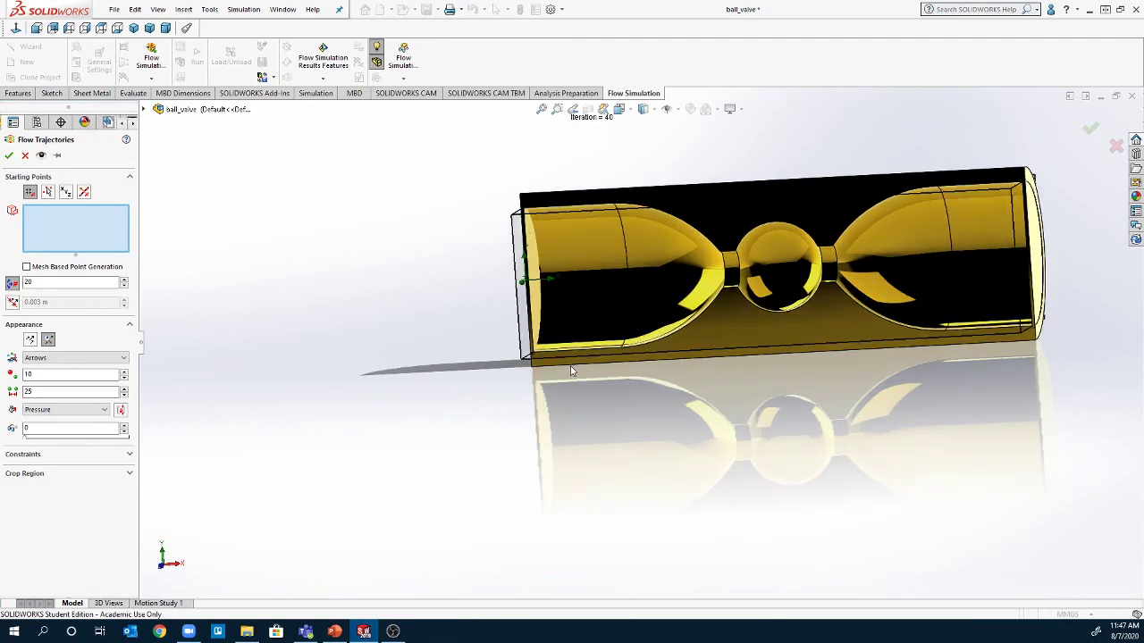
{"action": "scroll", "coordinate": [570, 370], "scroll_direction": "down", "scroll_amount": 1}
{"action": "left_click", "coordinate": [607, 268]}
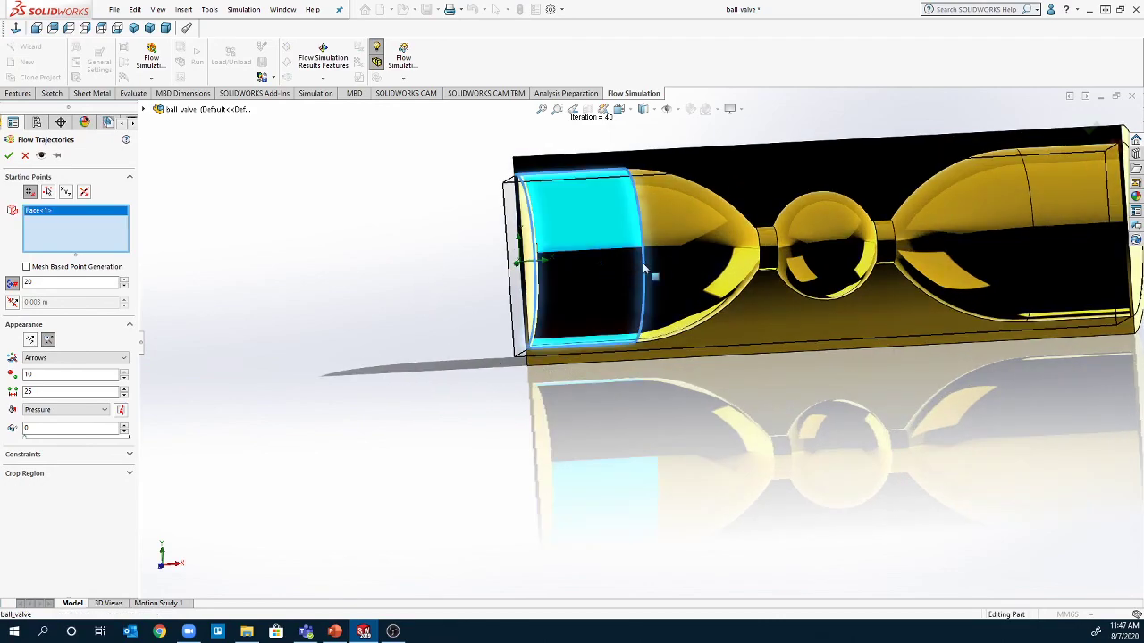
{"action": "left_click", "coordinate": [681, 259]}
{"action": "left_click", "coordinate": [772, 251]}
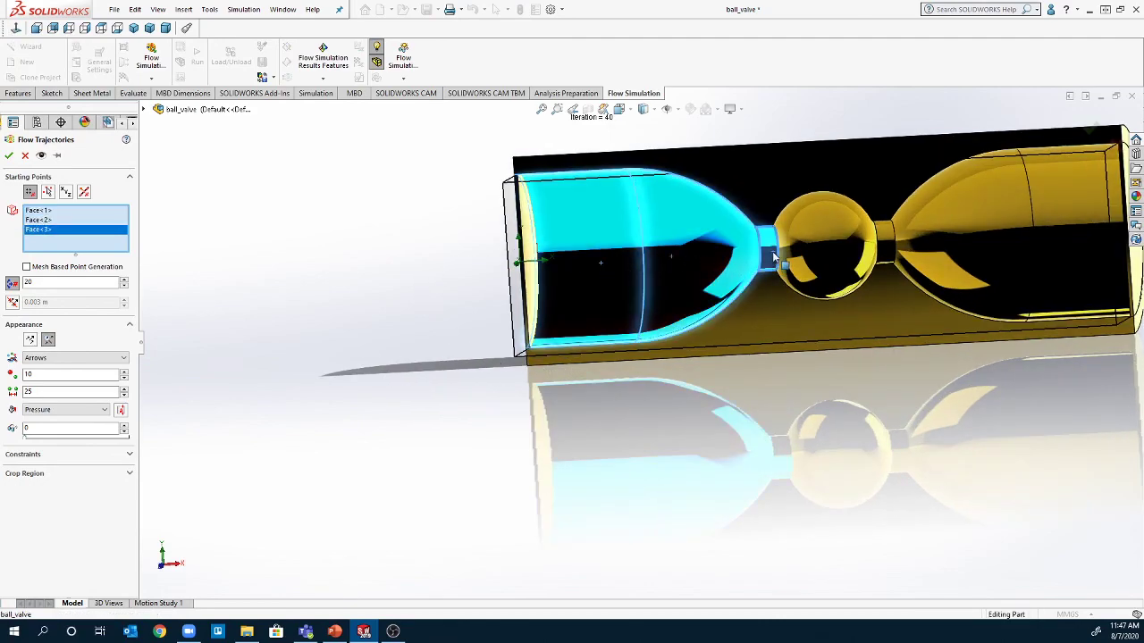
{"action": "left_click", "coordinate": [831, 259]}
{"action": "left_click", "coordinate": [960, 266]}
{"action": "left_click", "coordinate": [1063, 252]}
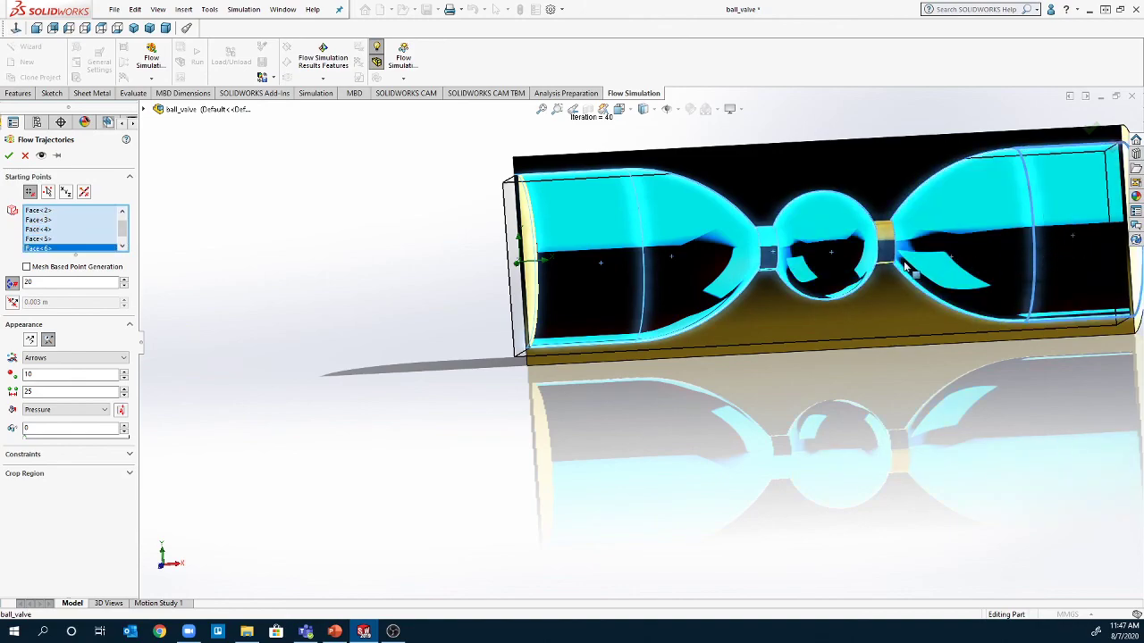
{"action": "left_click", "coordinate": [887, 240]}
{"action": "scroll", "coordinate": [911, 357], "scroll_direction": "up", "scroll_amount": 2}
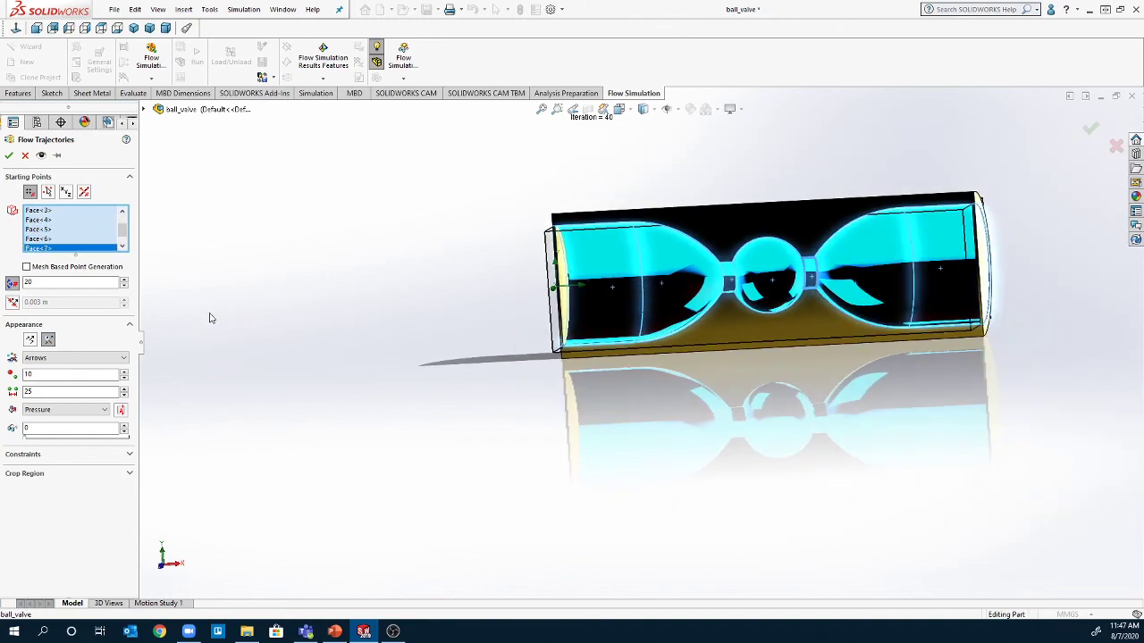
Step: Display the flow trajectories as spheres, keep pressure as the colour parameter and generate the plot
{"action": "left_click", "coordinate": [53, 359]}
{"action": "left_click", "coordinate": [38, 376]}
{"action": "left_click", "coordinate": [9, 154]}
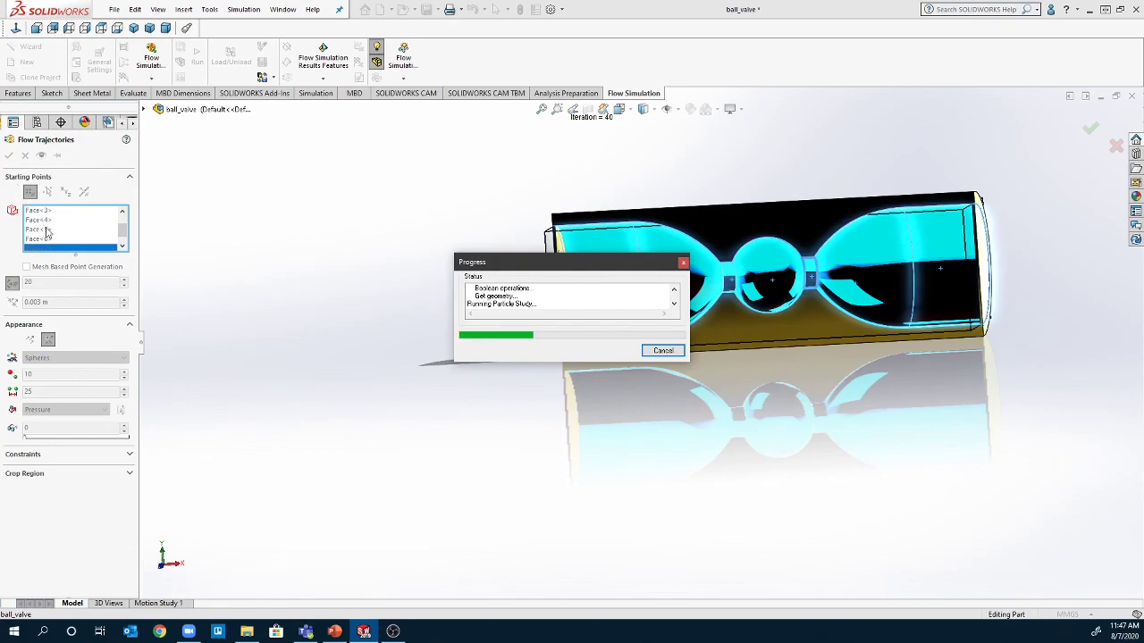
{"action": "middle_click_drag", "start_coordinate": [309, 316], "coordinate": [309, 286]}
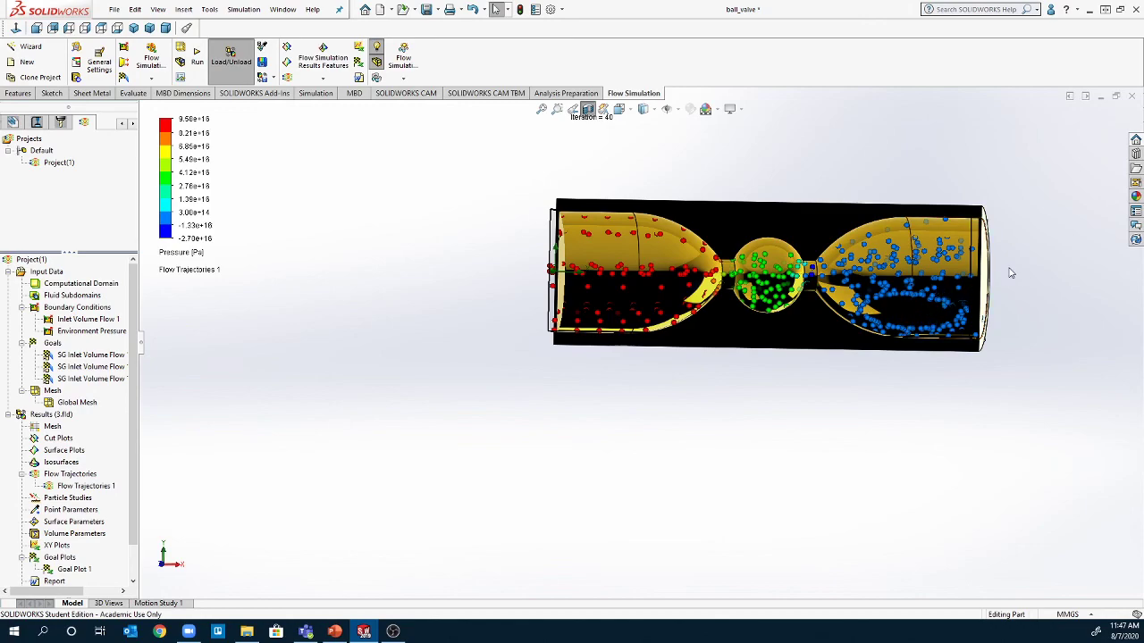
{"action": "left_click", "coordinate": [72, 487]}
{"action": "right_click", "coordinate": [72, 488]}
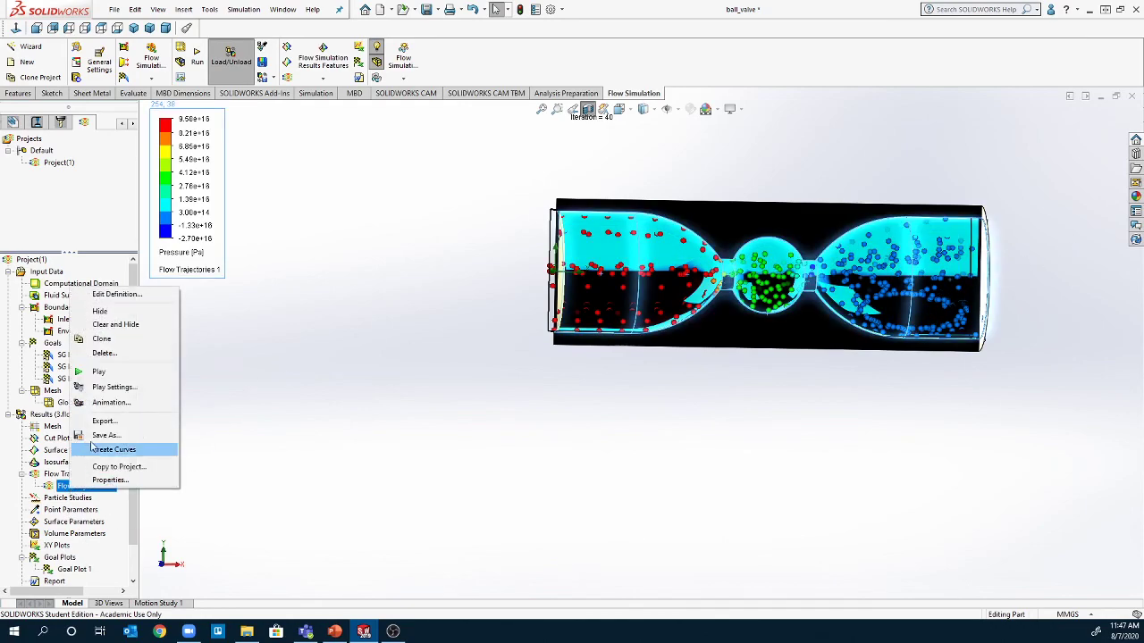
{"action": "left_click", "coordinate": [124, 358]}
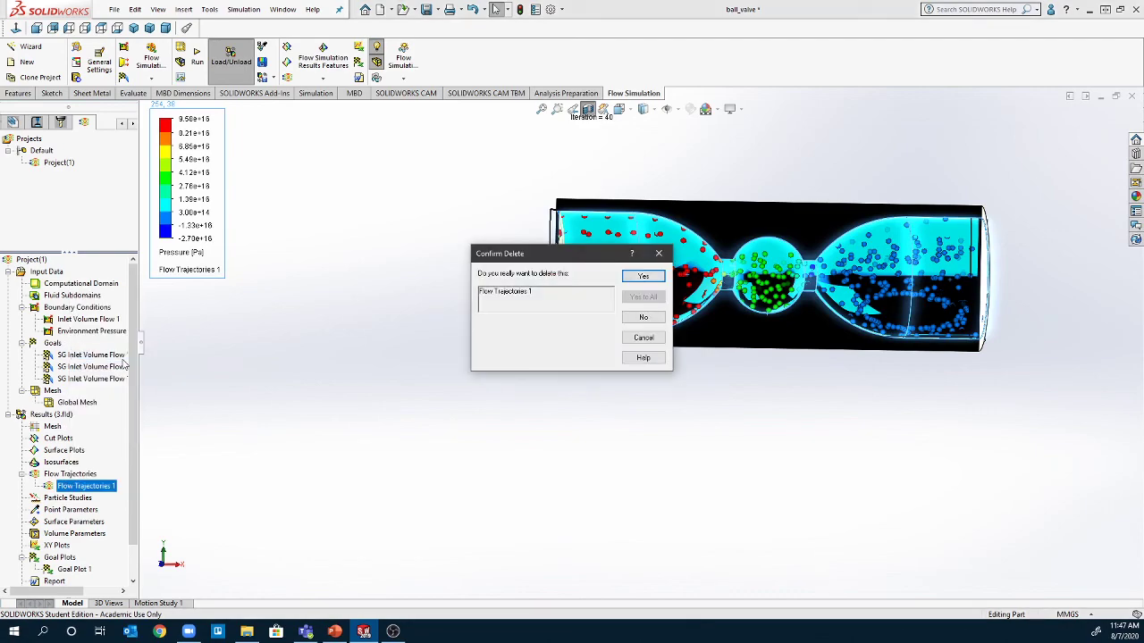
{"action": "left_click", "coordinate": [643, 319]}
Step: Play the animation of the flow trajectories through the valve
{"action": "right_click", "coordinate": [56, 484]}
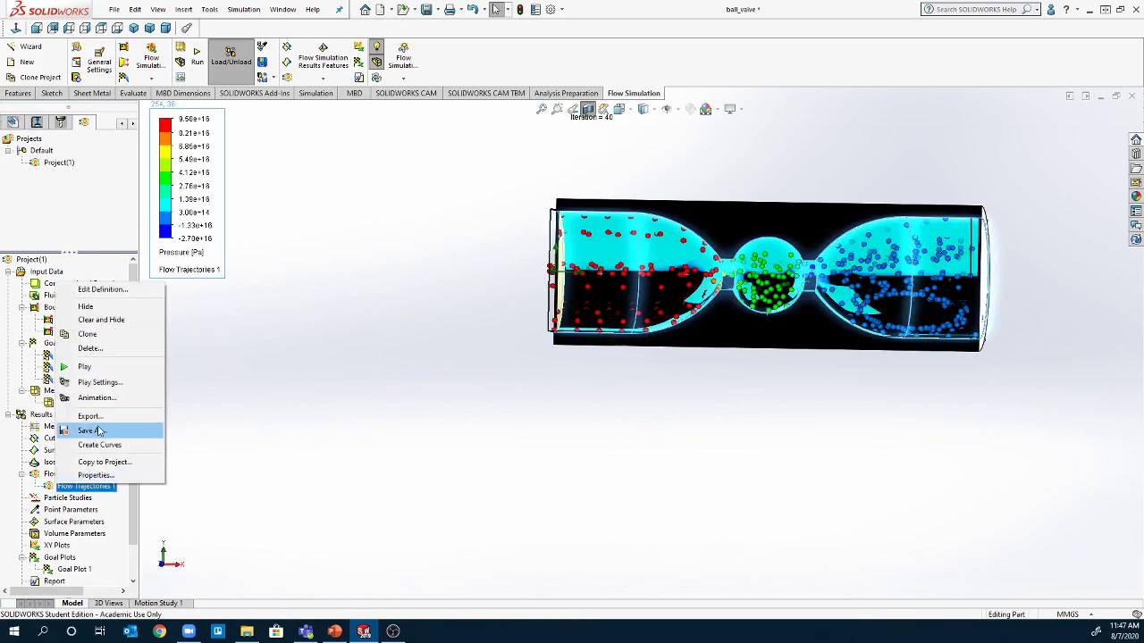
{"action": "left_click", "coordinate": [85, 367]}
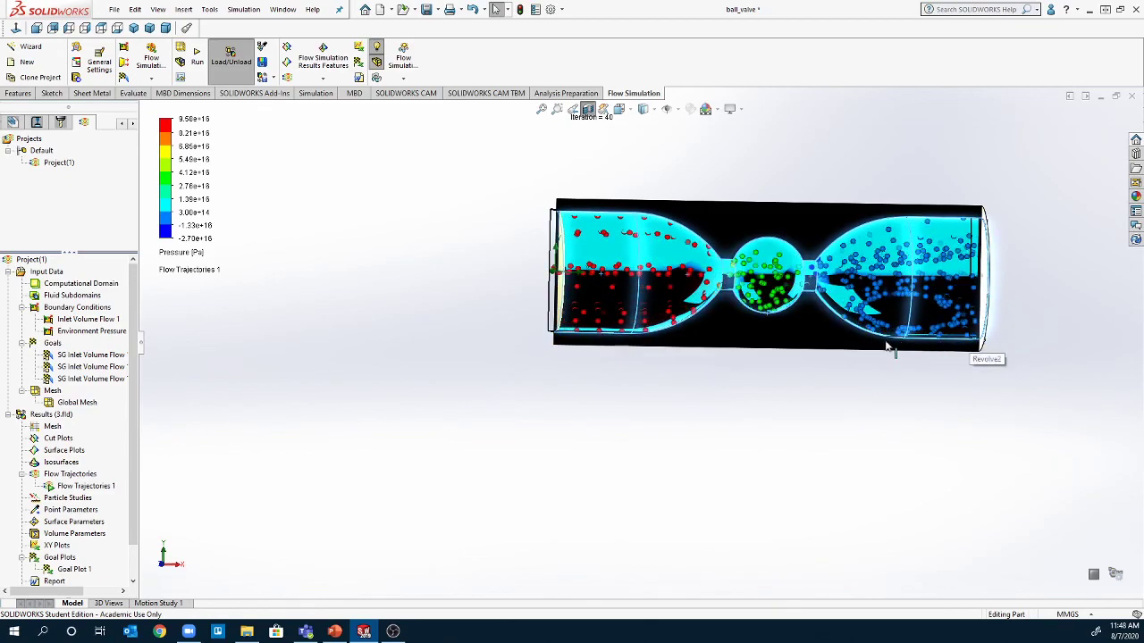
Step: Insert a contour cut plot on the Front Plane at 0 m offset with Velocity as the contour parameter
{"action": "scroll", "coordinate": [51, 565], "scroll_direction": "down", "scroll_amount": 2}
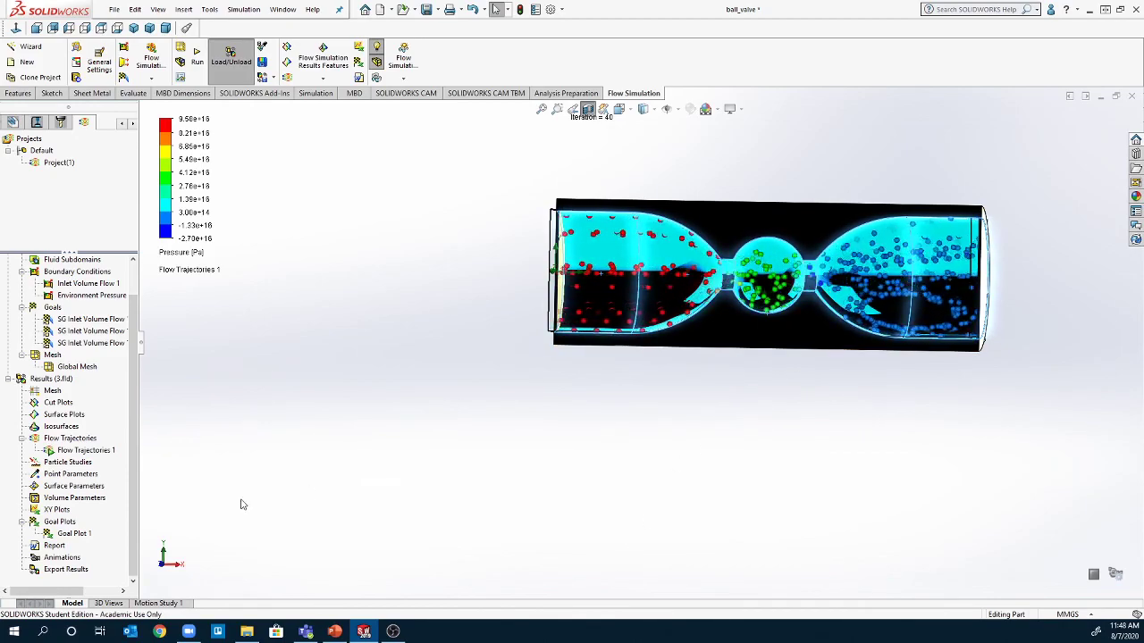
{"action": "scroll", "coordinate": [59, 444], "scroll_direction": "up", "scroll_amount": 1}
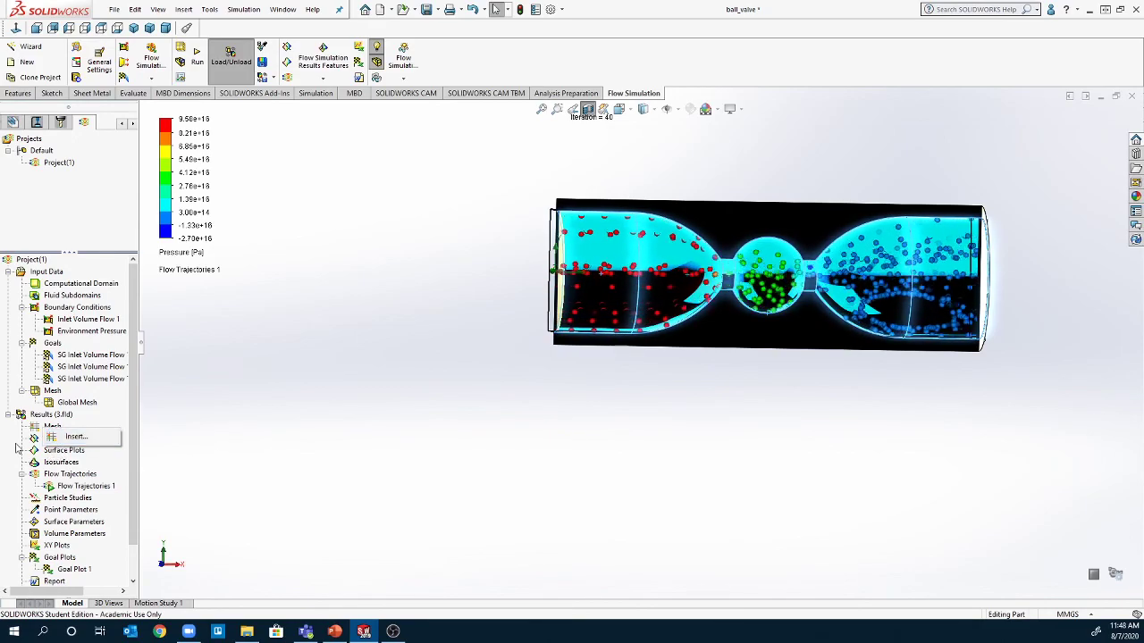
{"action": "left_click", "coordinate": [53, 449]}
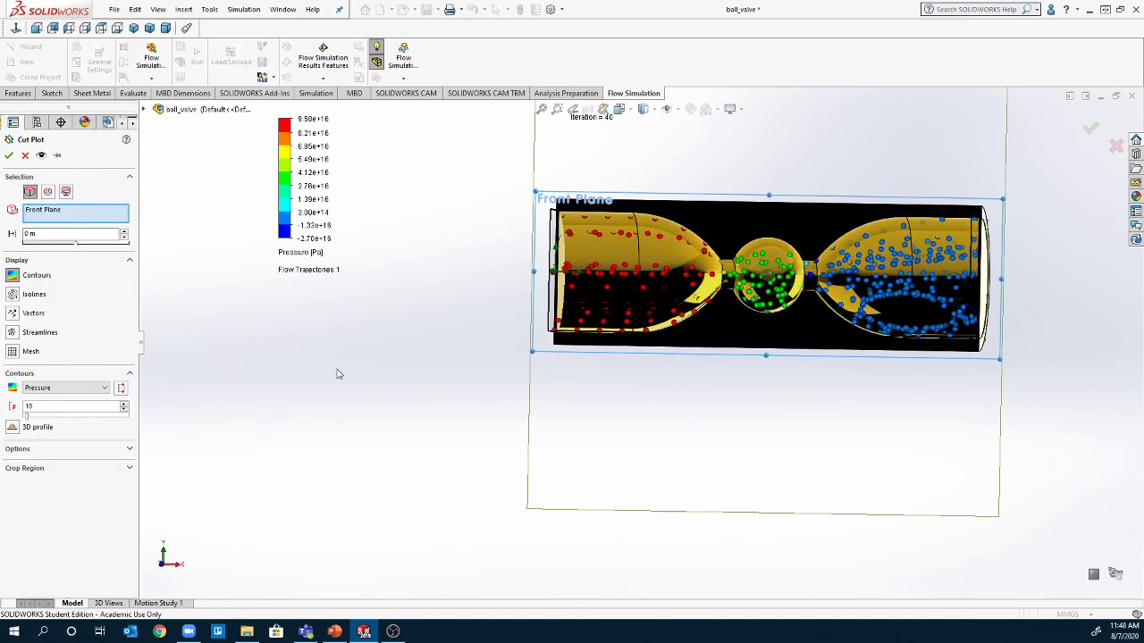
{"action": "middle_click_drag", "start_coordinate": [439, 363], "coordinate": [369, 374]}
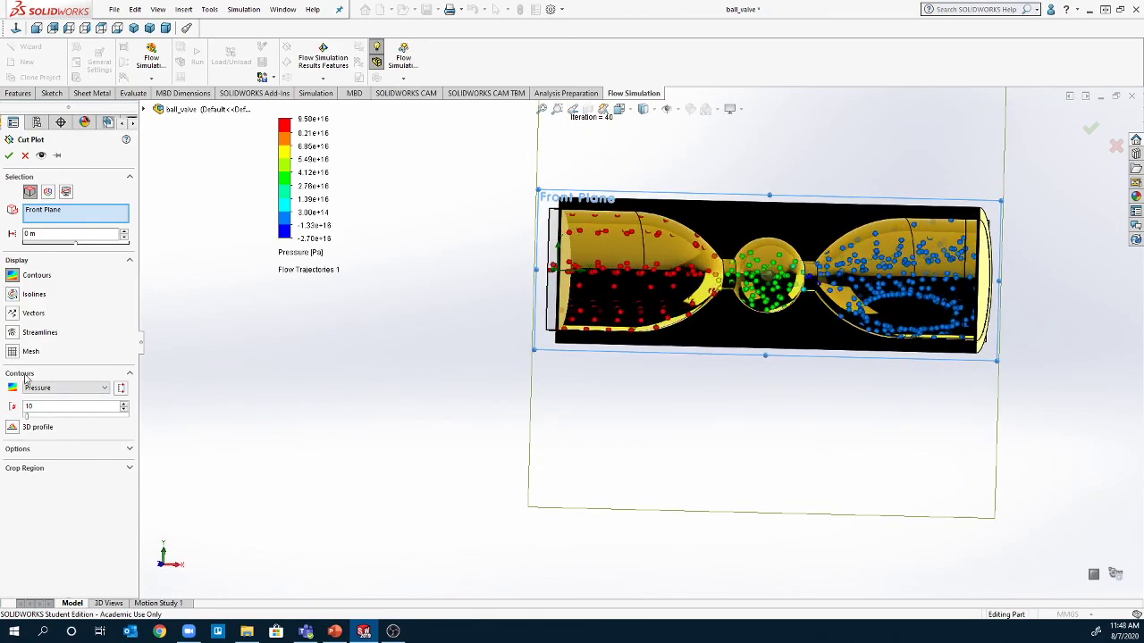
{"action": "left_click", "coordinate": [67, 389]}
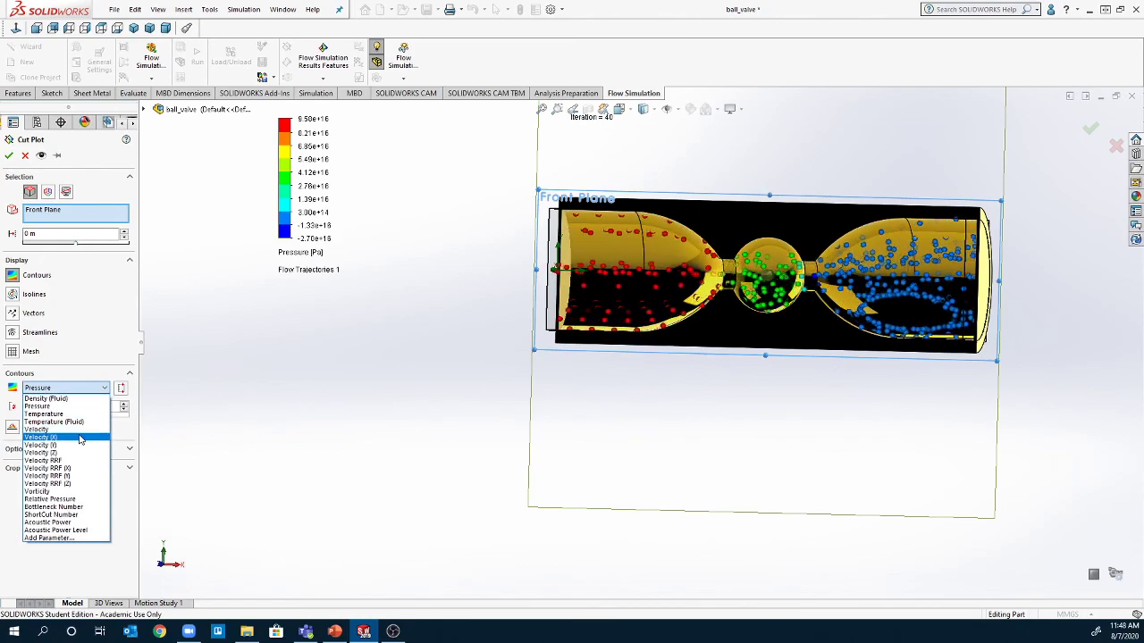
{"action": "left_click", "coordinate": [38, 429]}
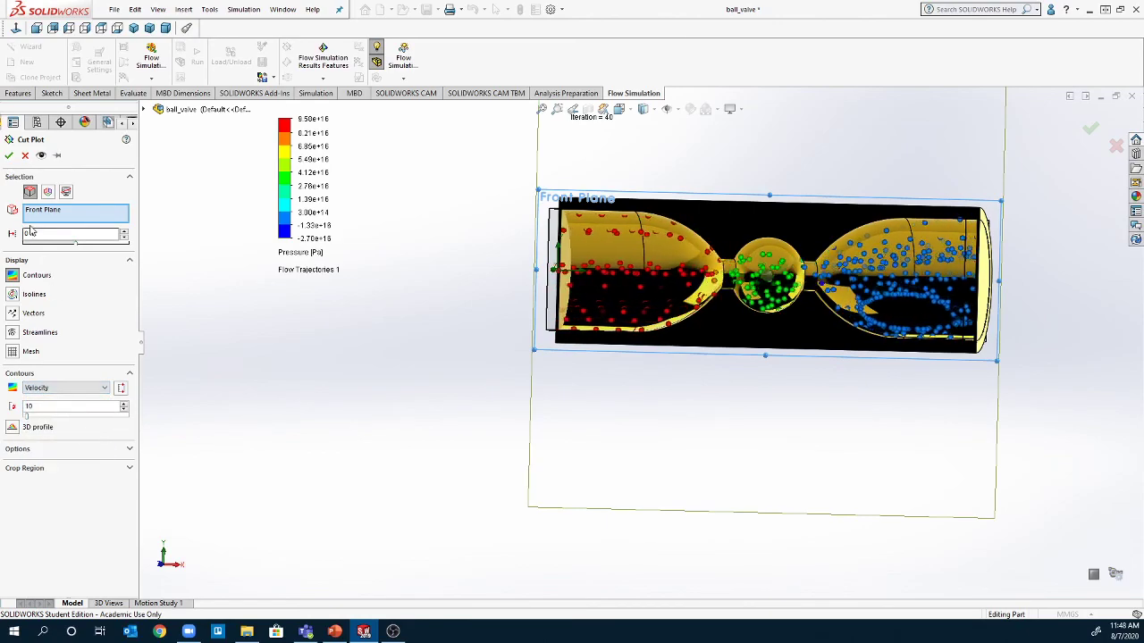
{"action": "key", "text": "Return"}
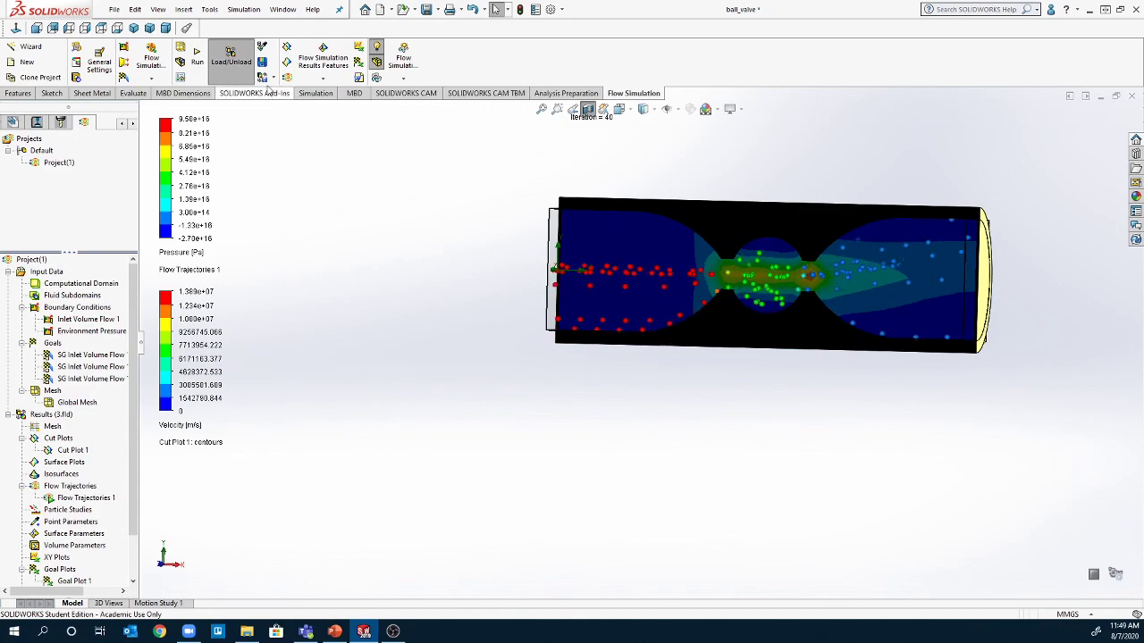
Step: Save an image of the displayed results as Project(1).png
{"action": "left_click", "coordinate": [262, 62]}
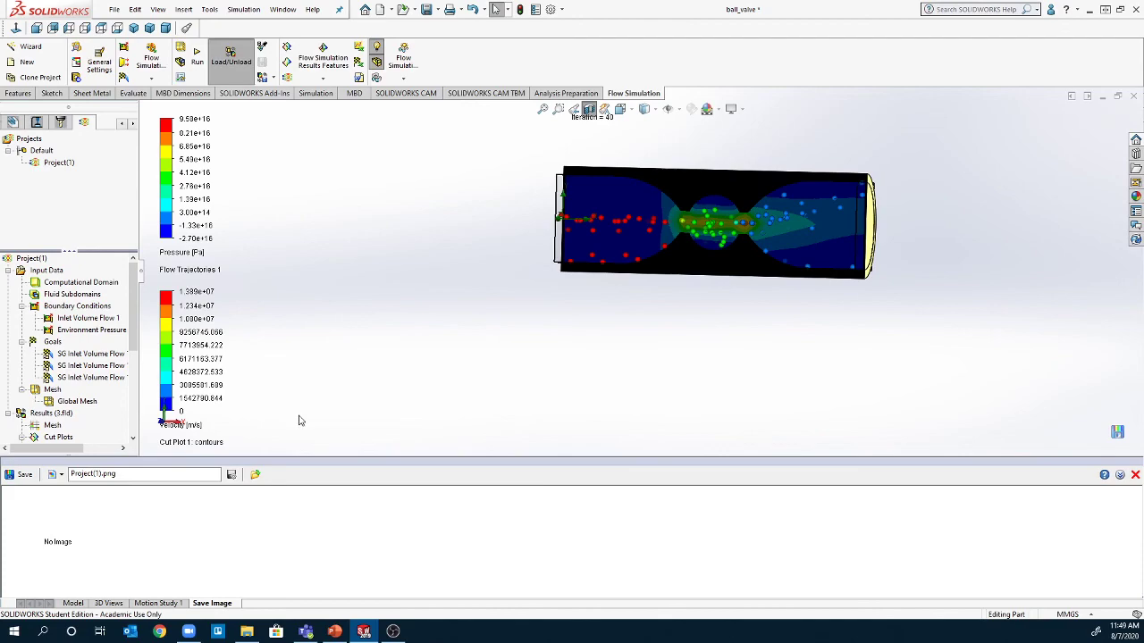
{"action": "left_click", "coordinate": [7, 476]}
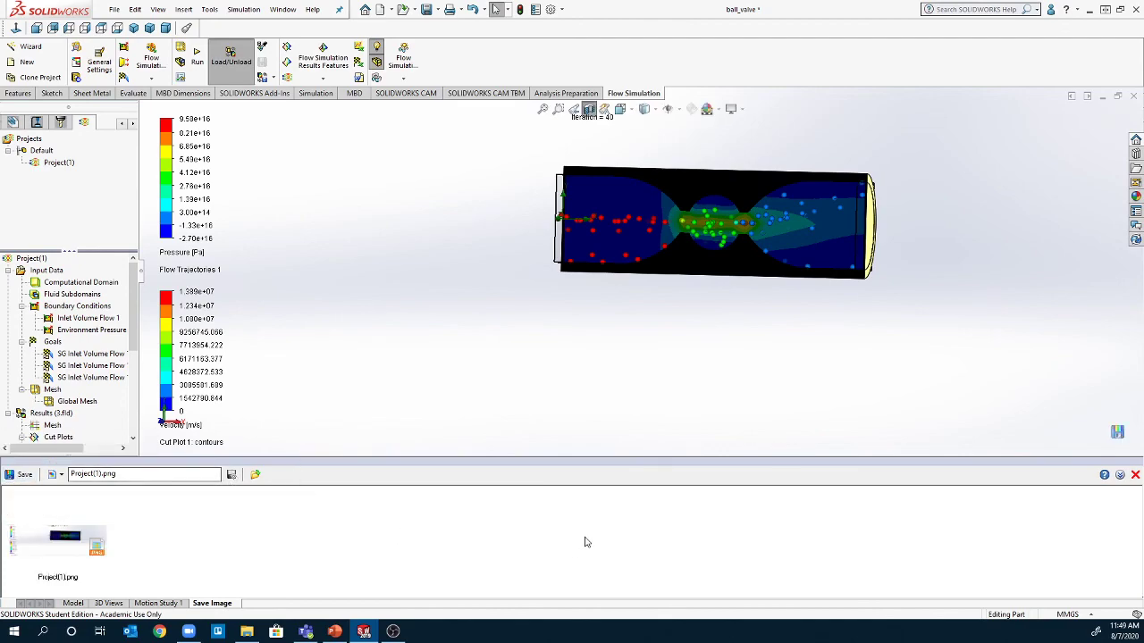